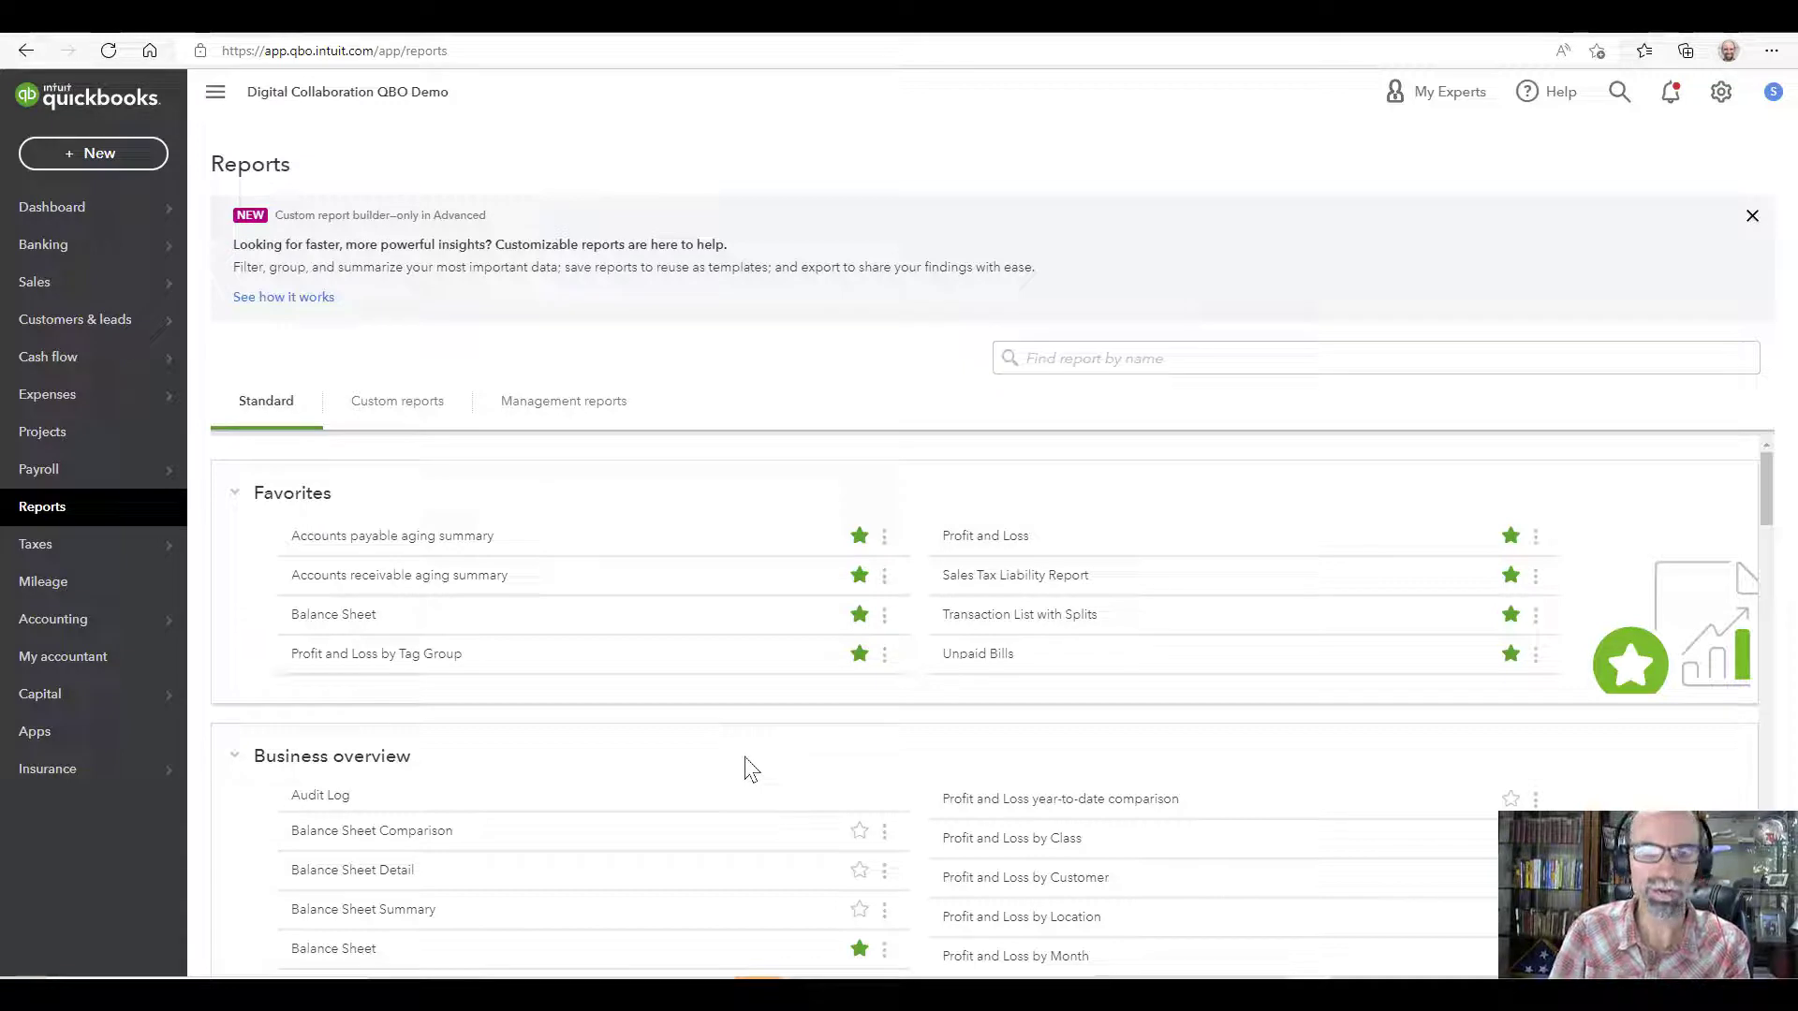
Step: Filter the customer list to the six customers with open invoices
click(77, 333)
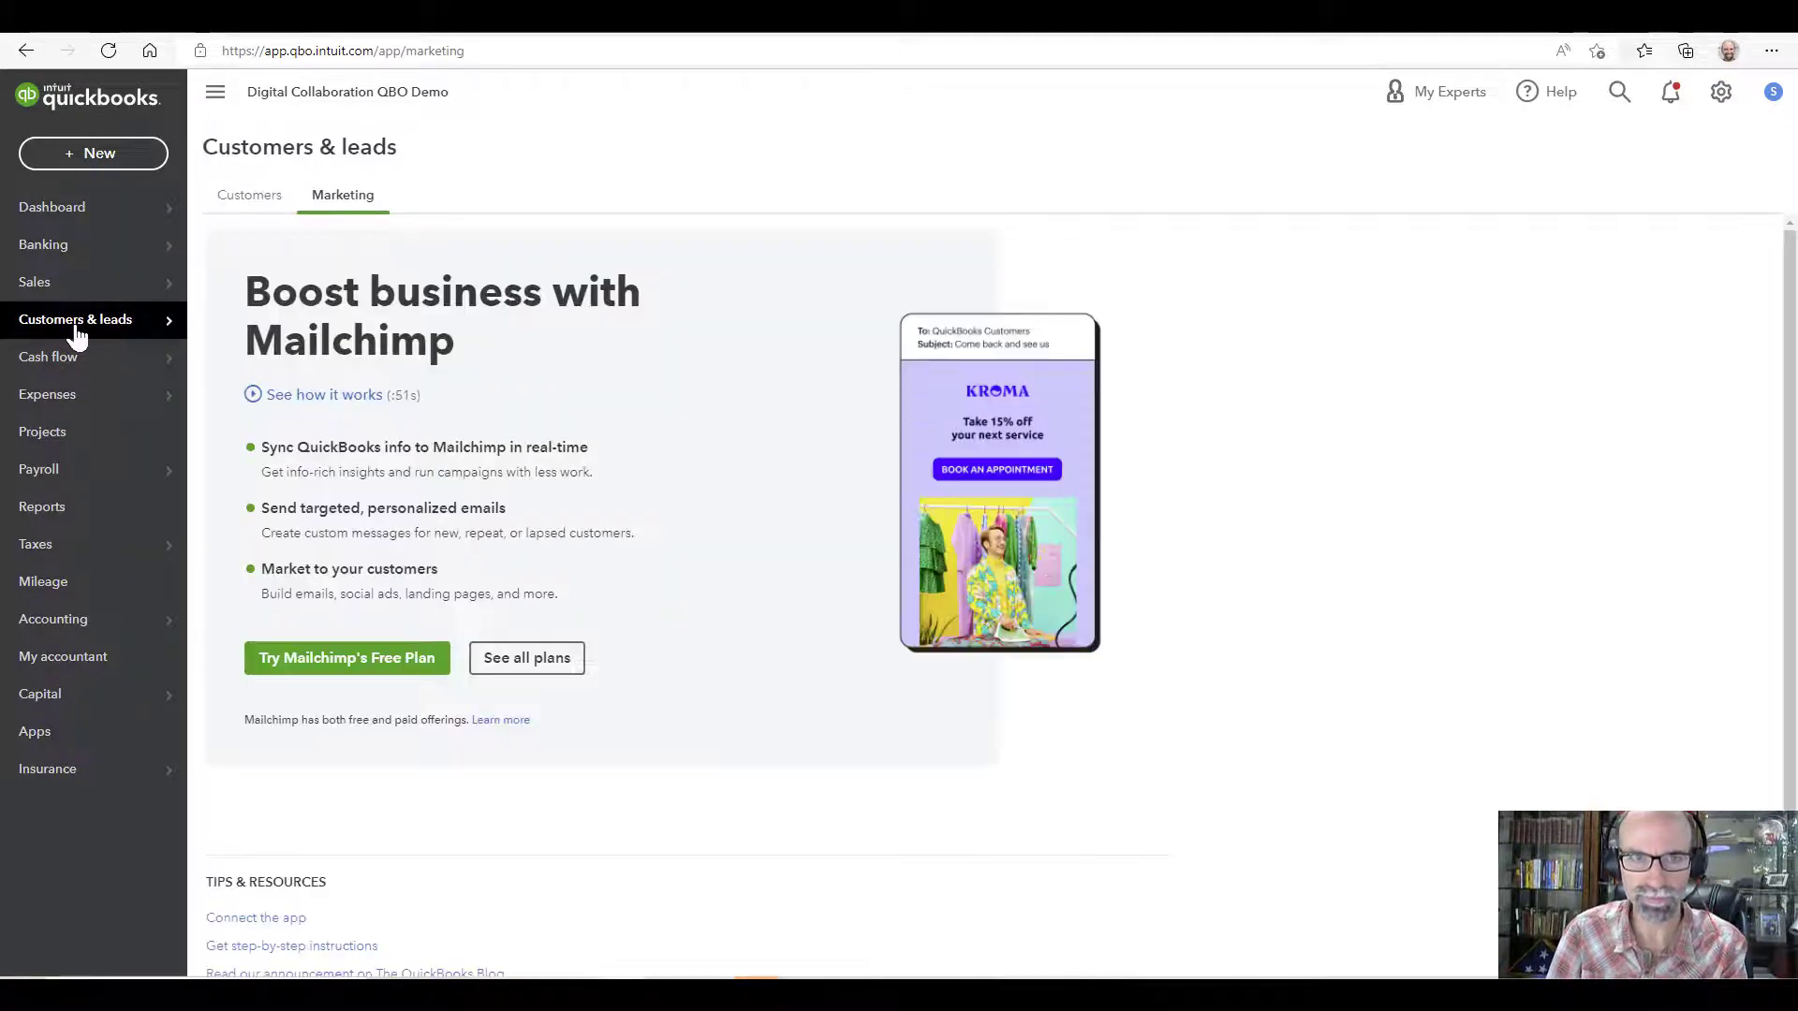
click(236, 195)
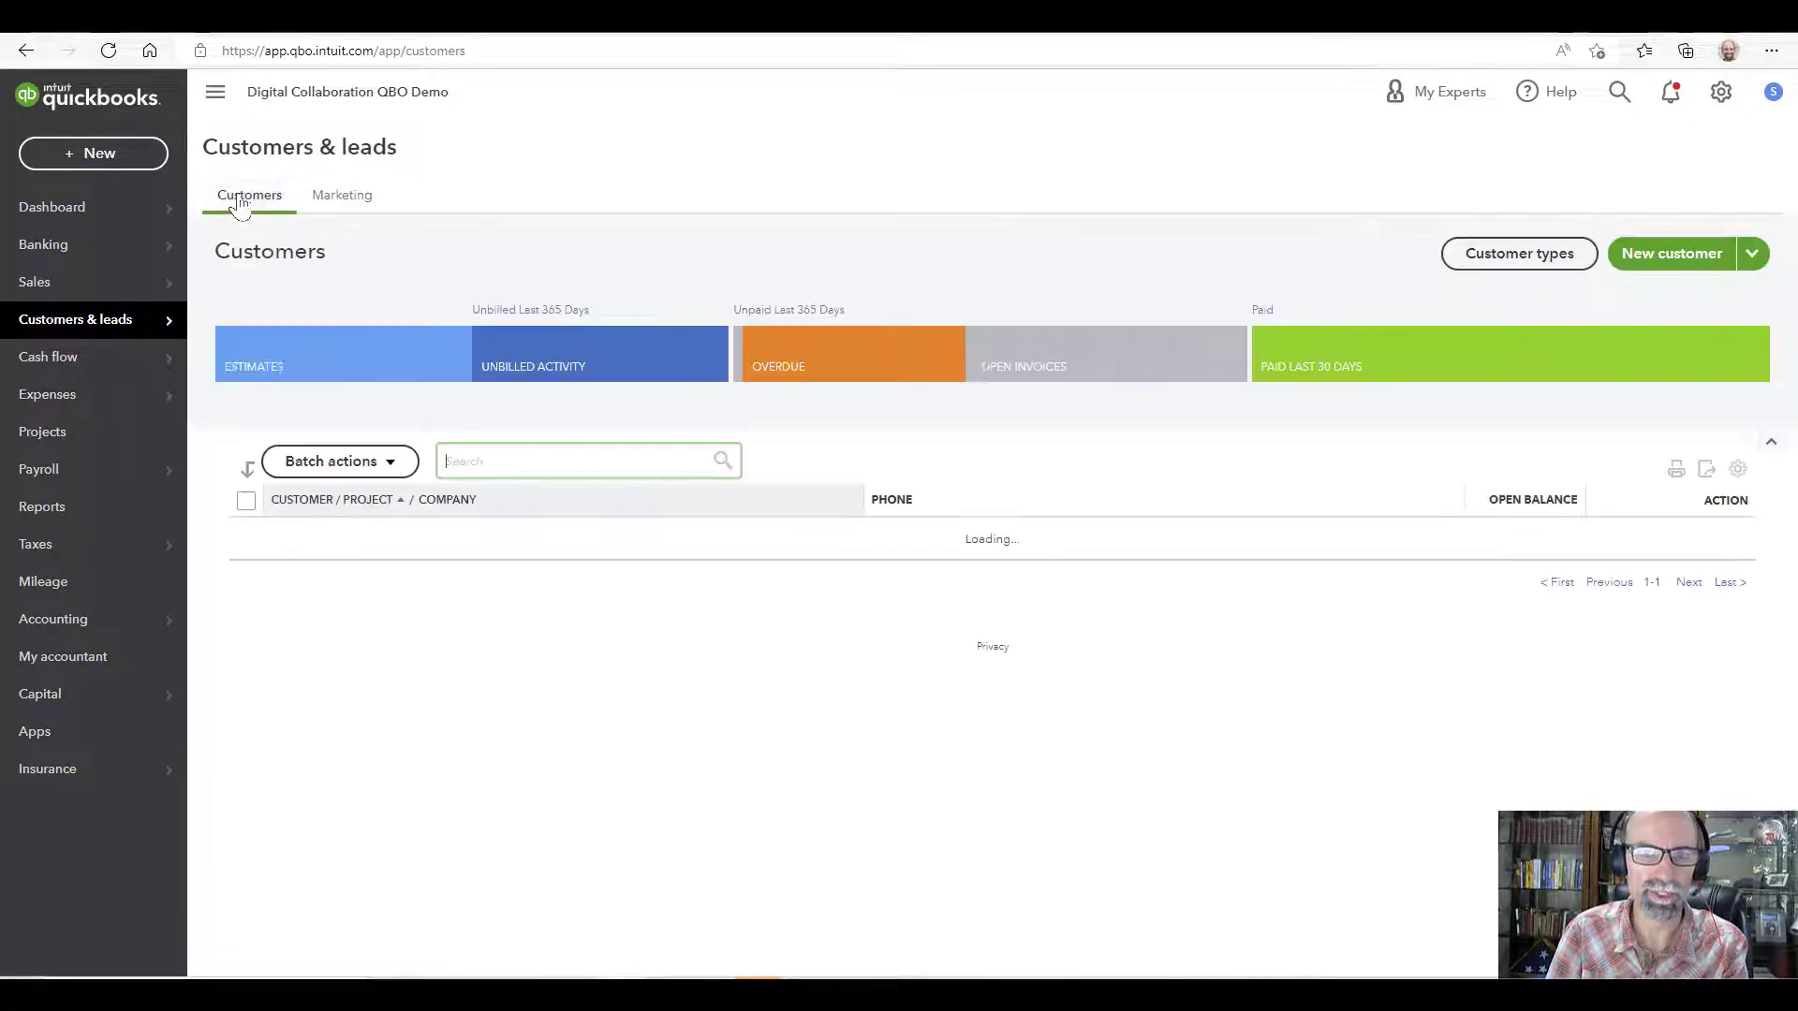
click(1051, 370)
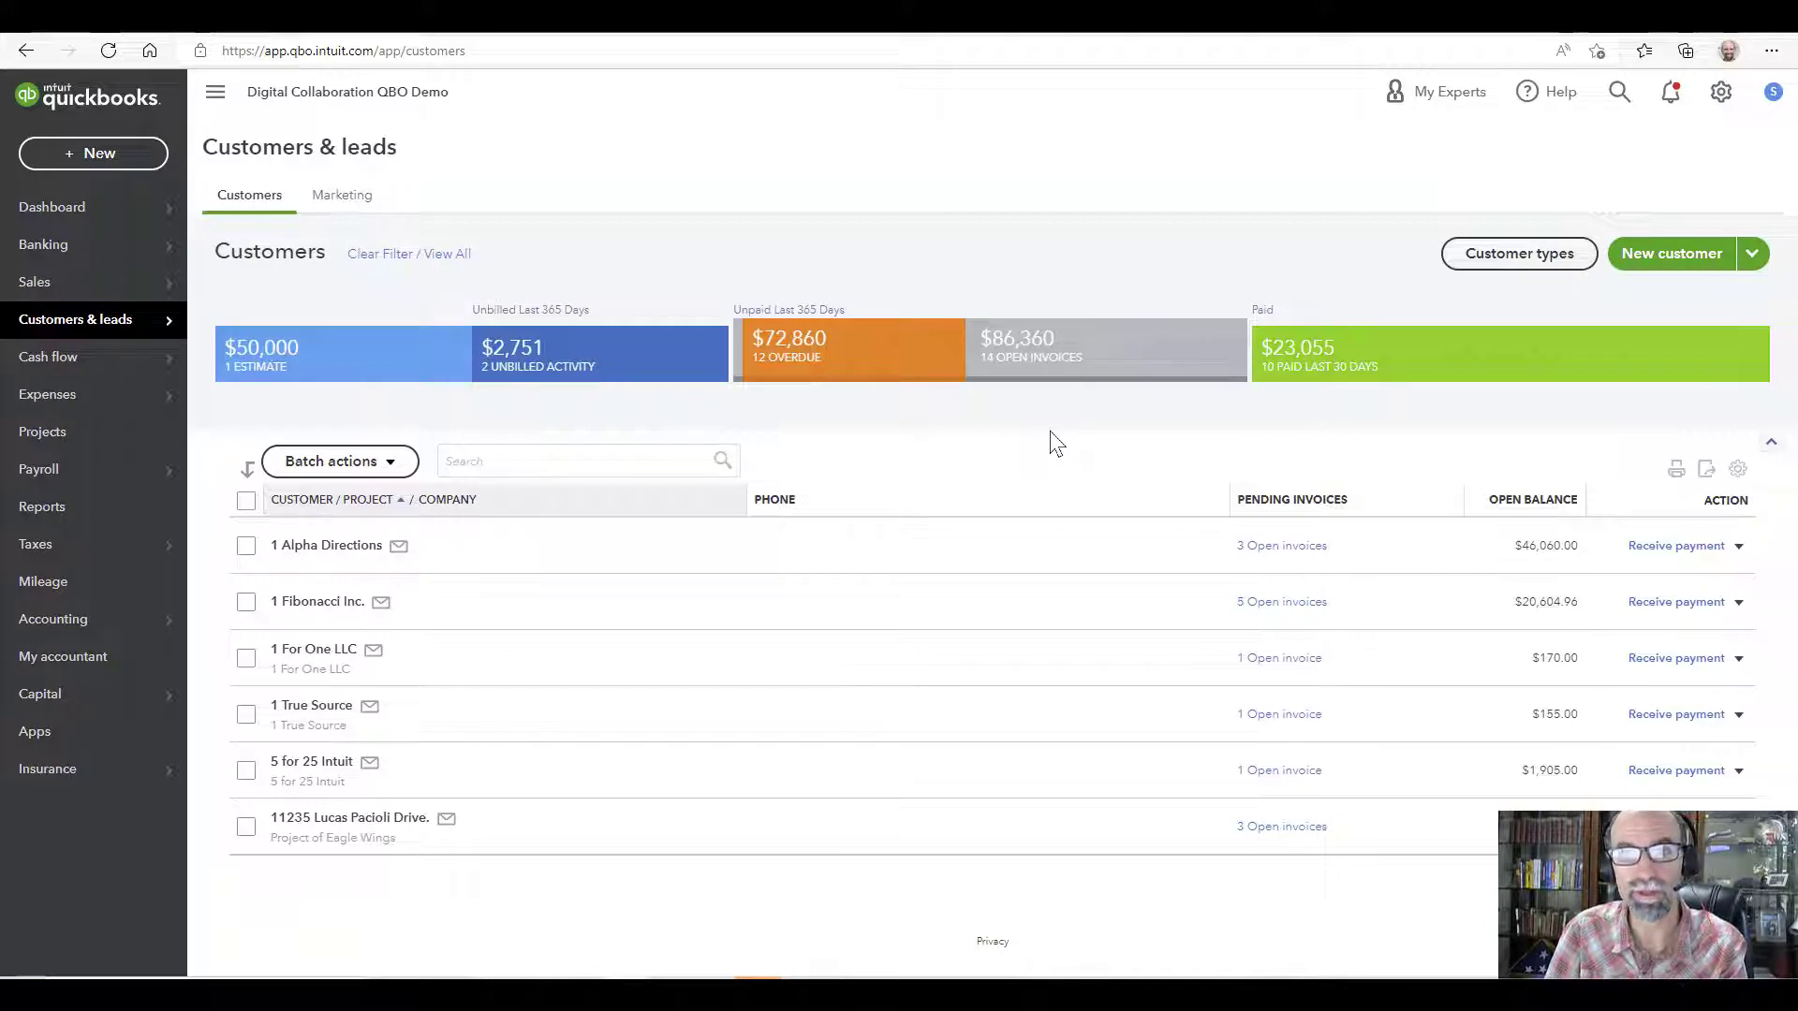
Step: Search reports for 'sales' and open Sales by Customer Summary
click(57, 522)
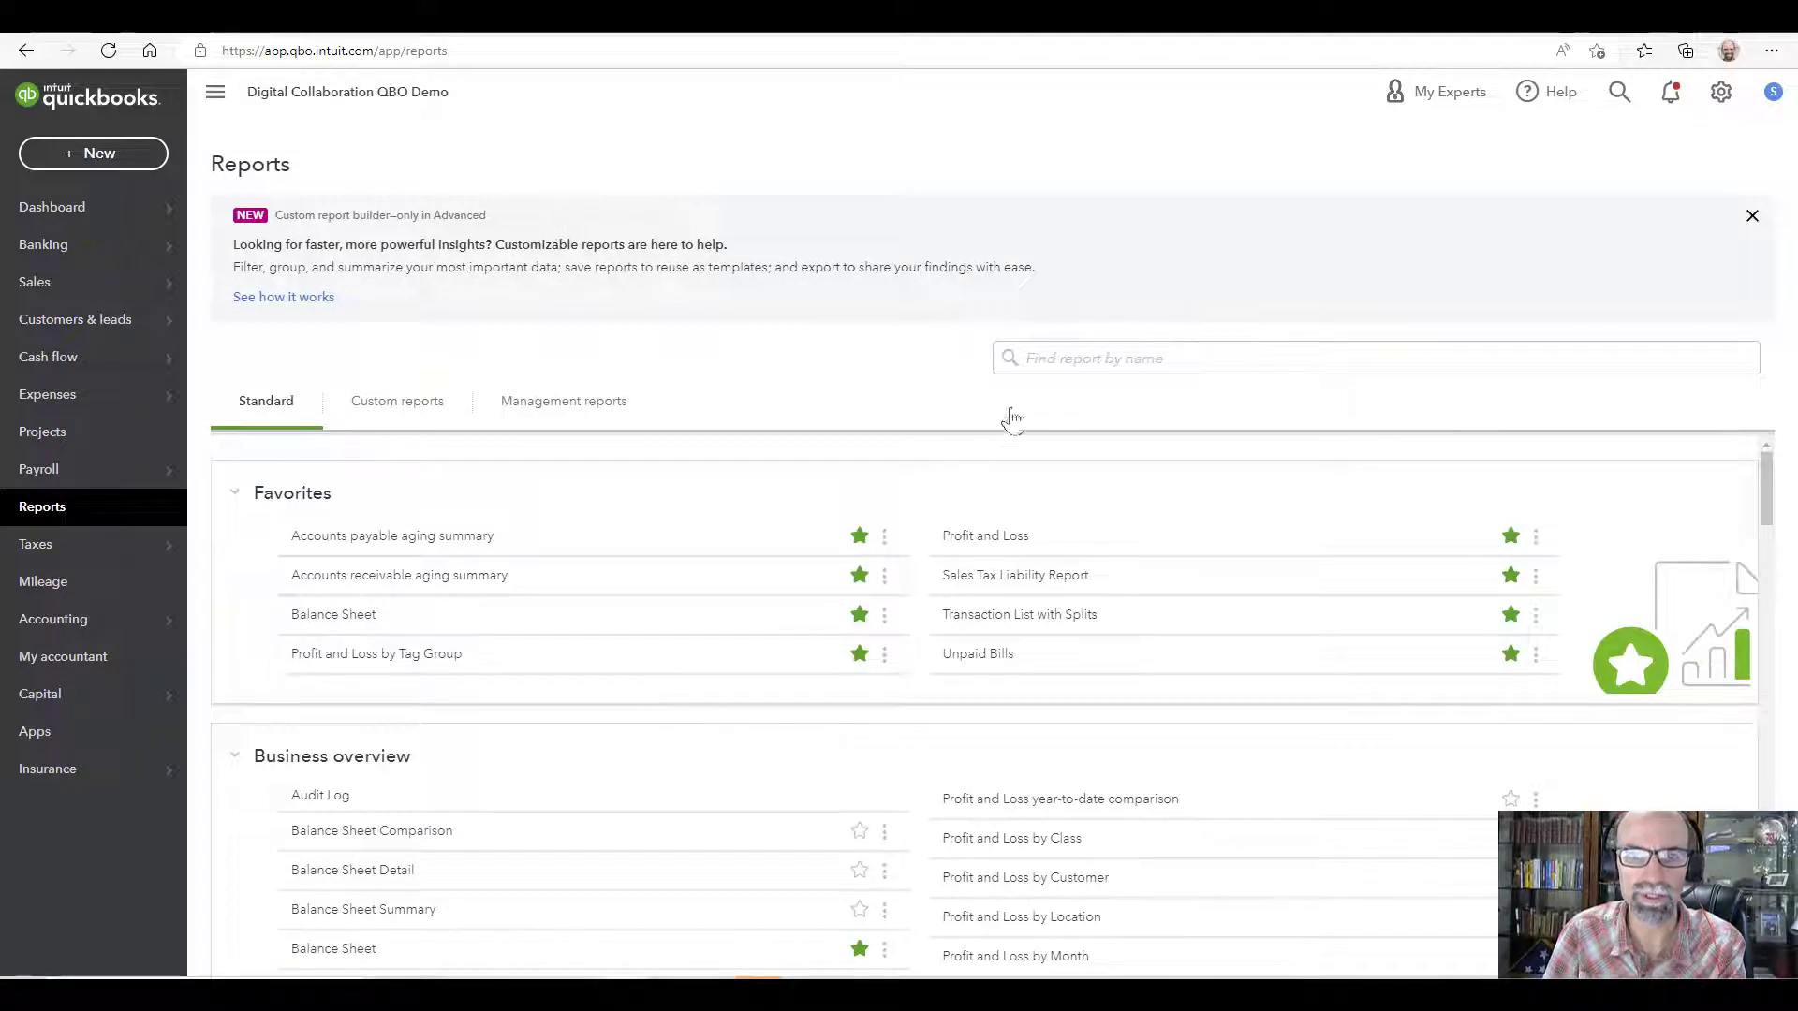
click(1069, 359)
text(sales)
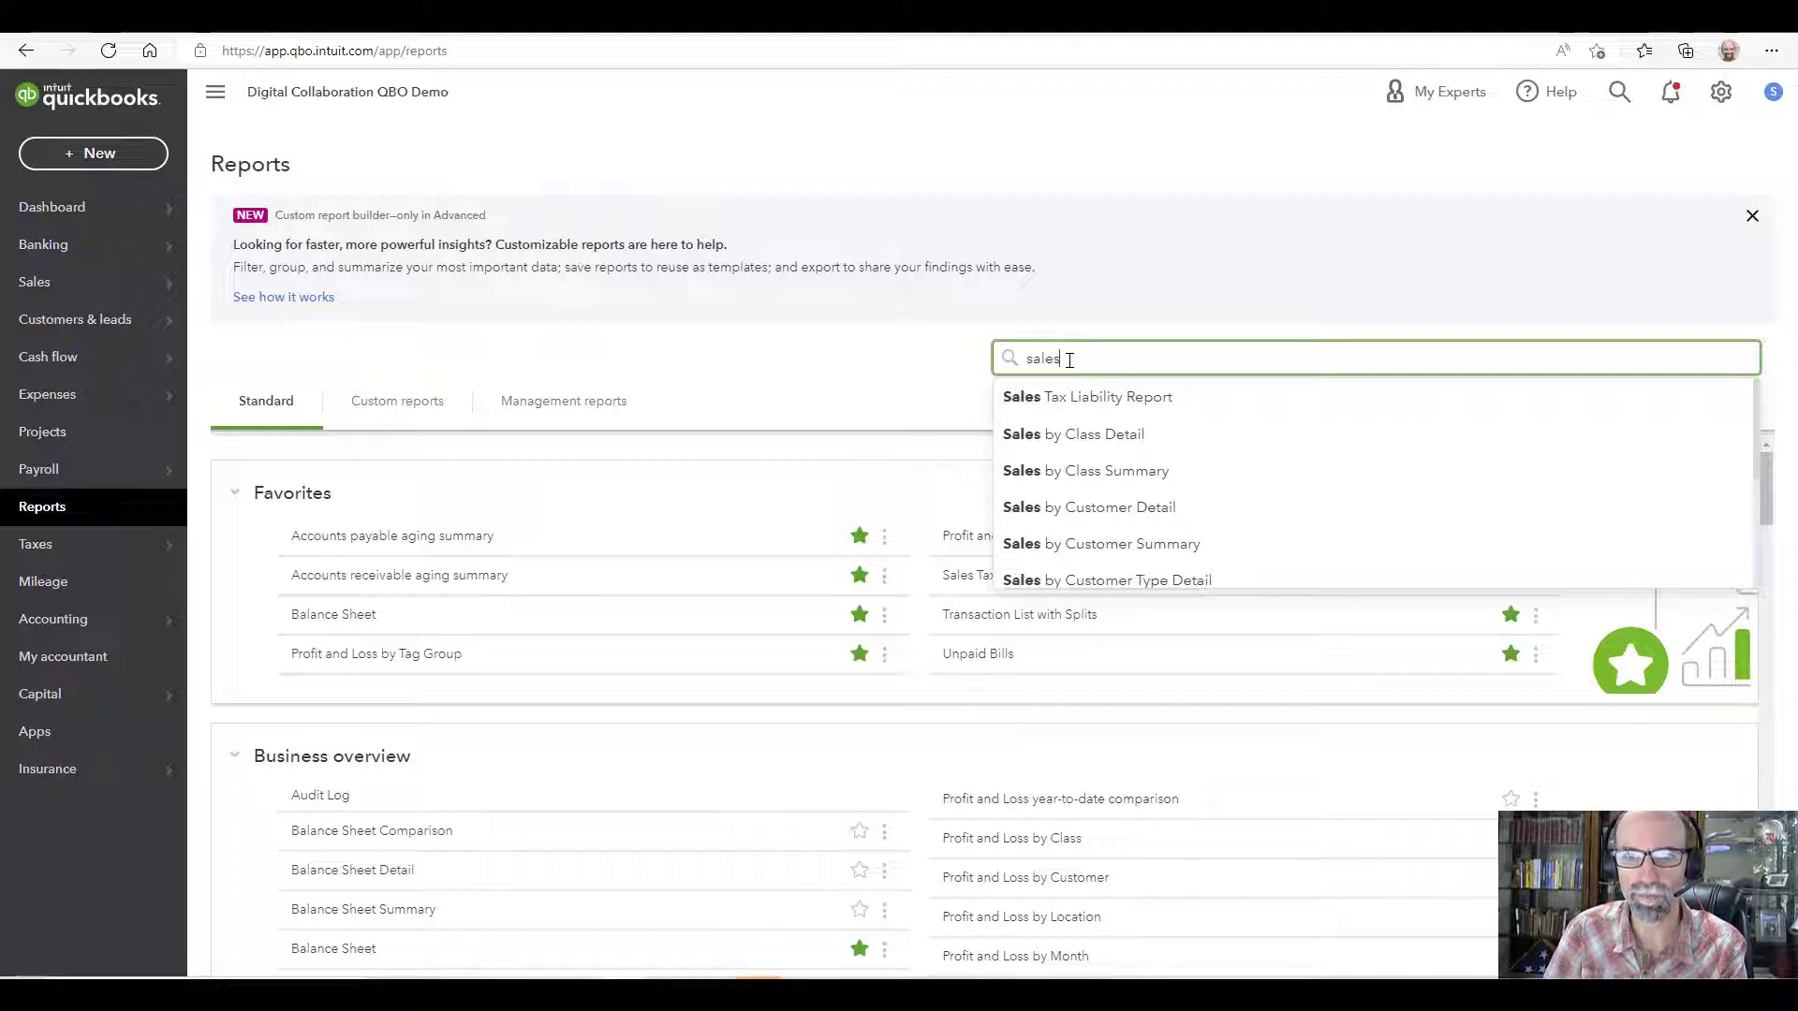
click(1128, 553)
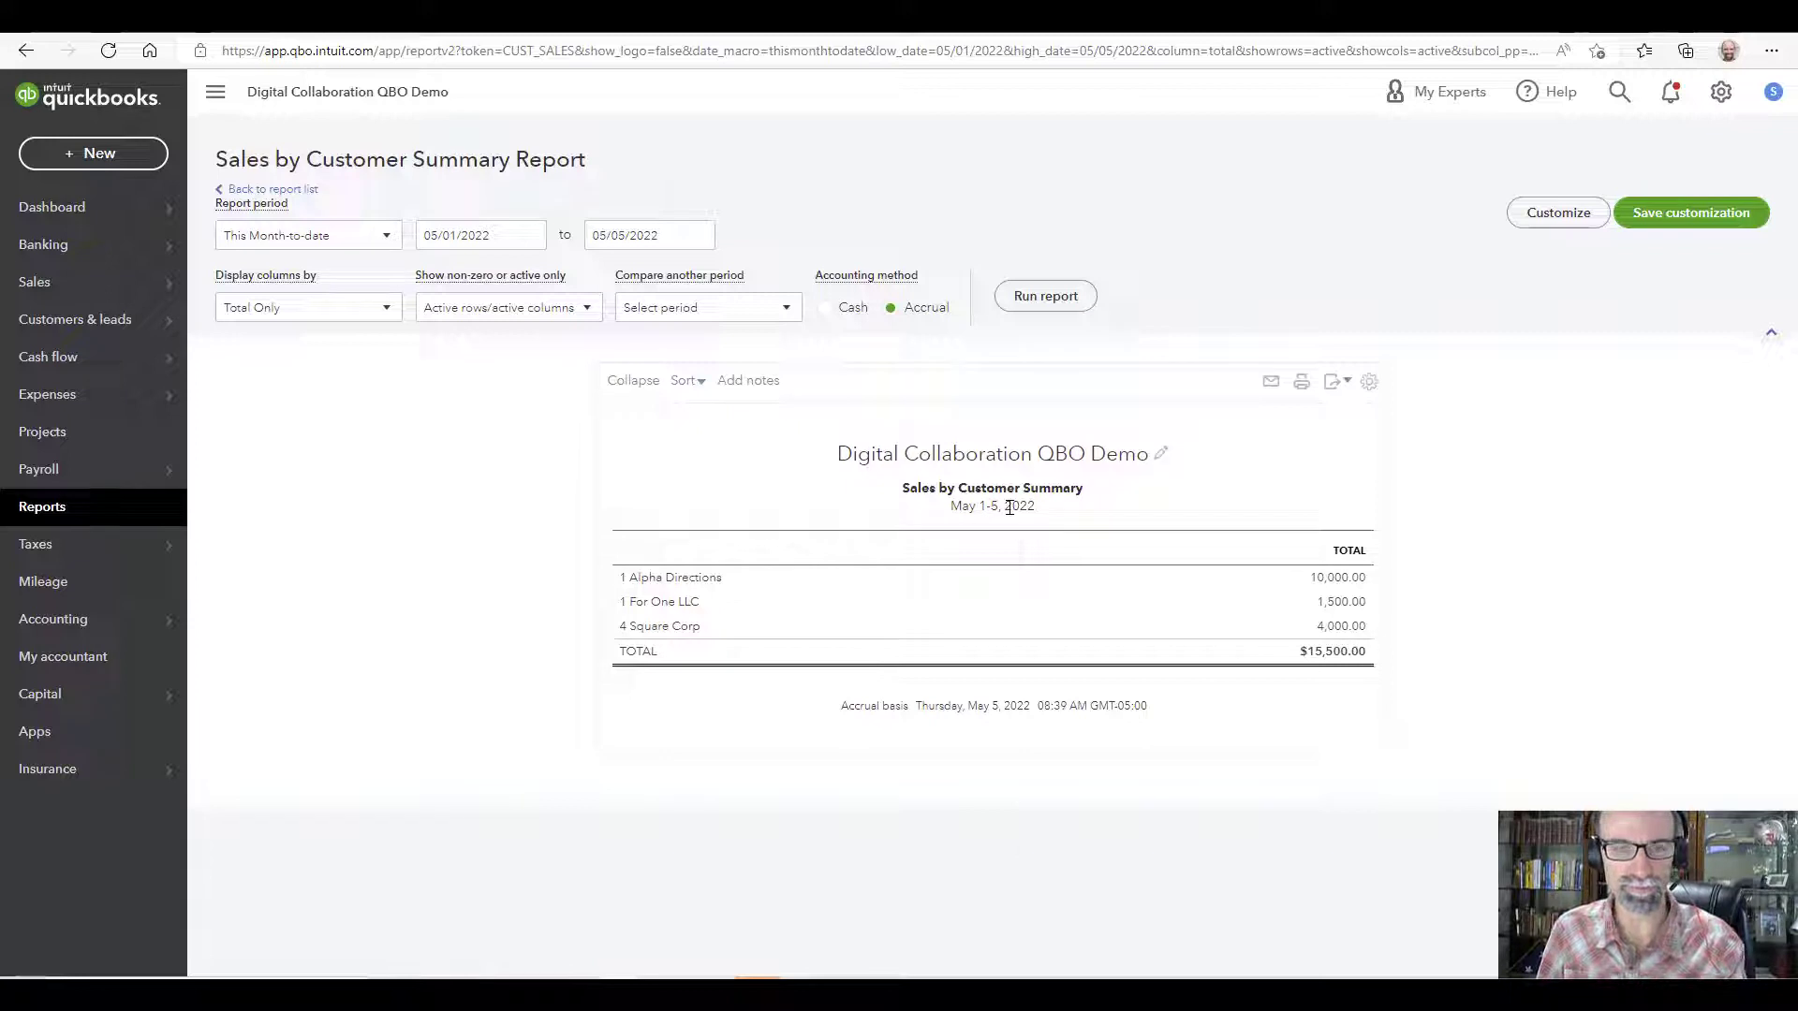
Step: Run the report for This Year-to-date and sort customers by Total, descending
click(328, 240)
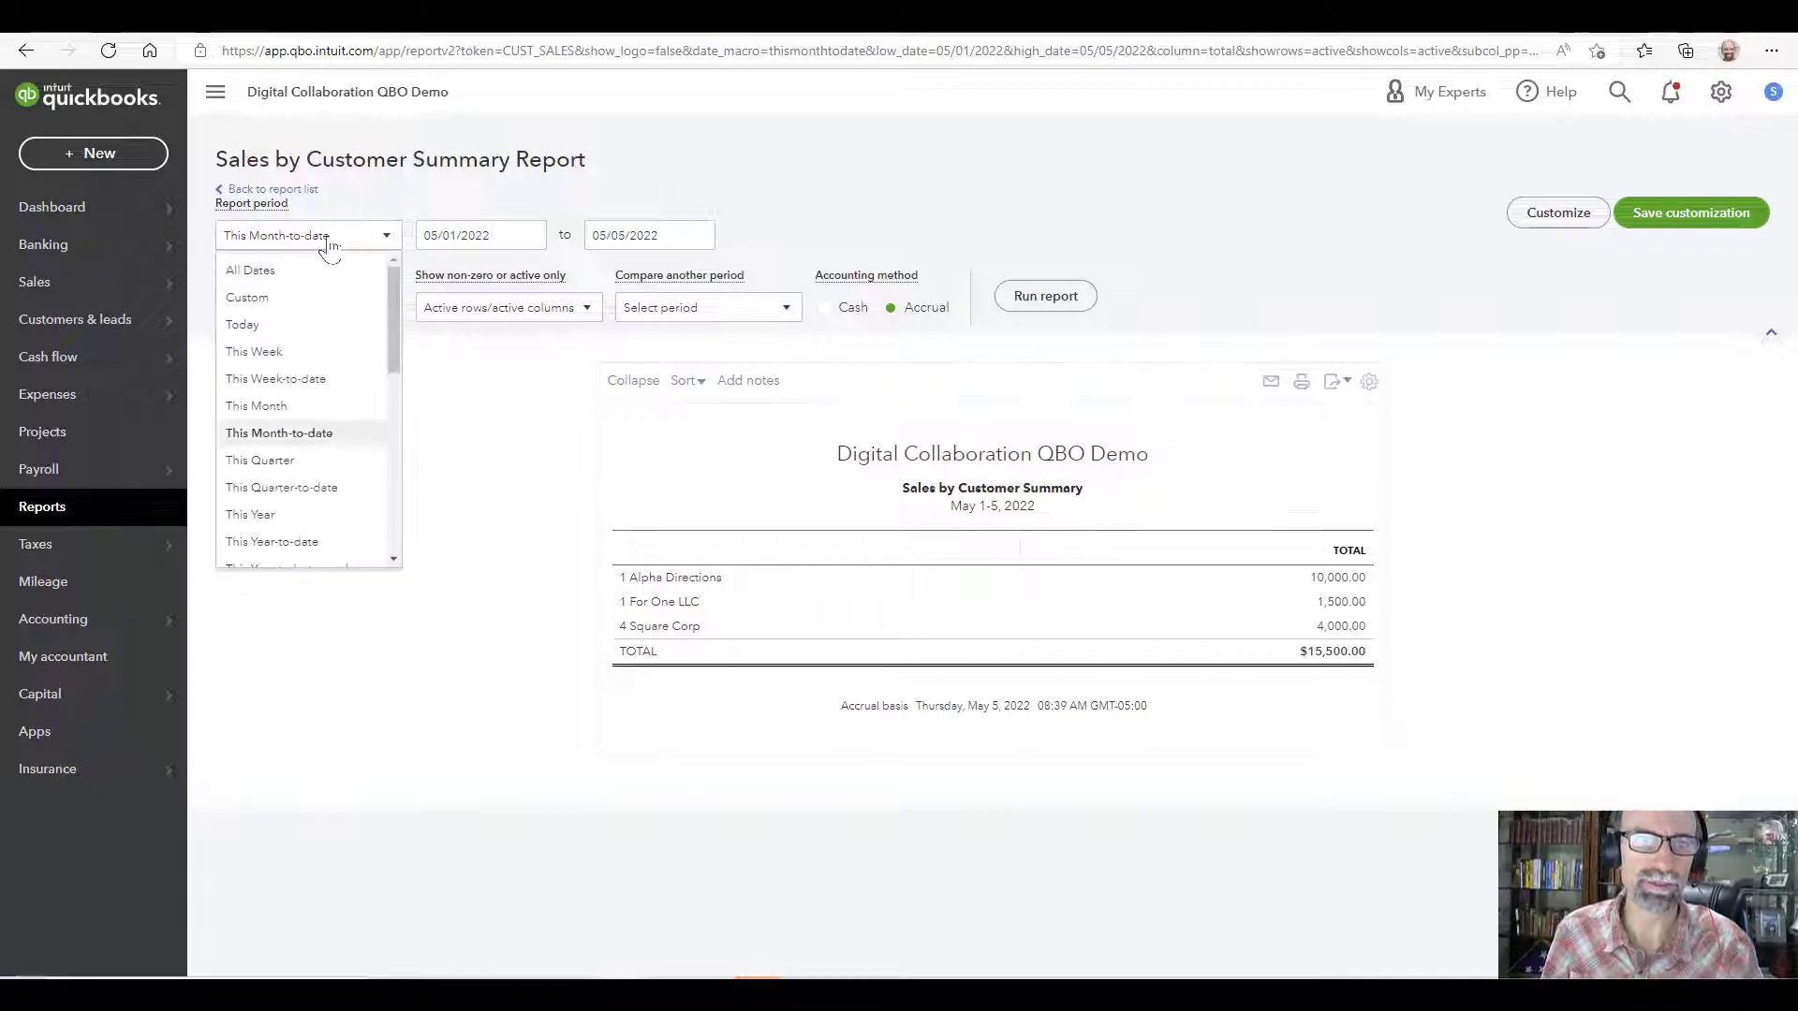
click(332, 546)
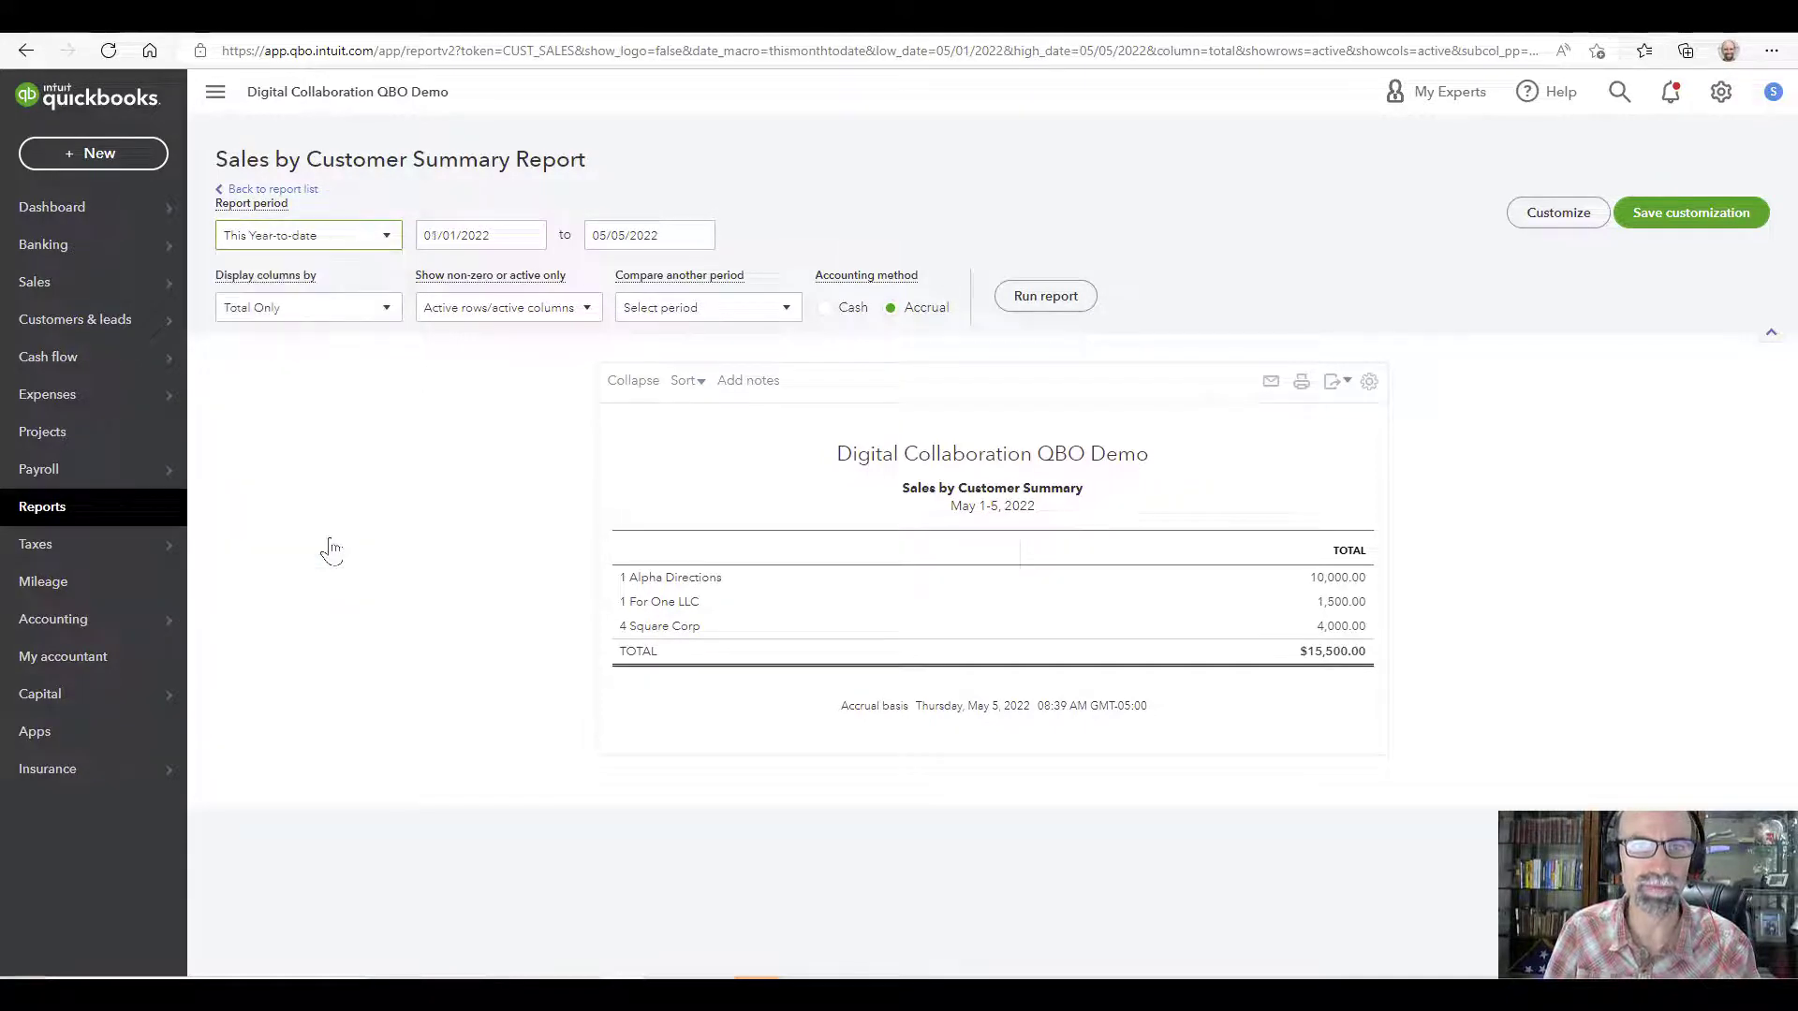
click(1016, 307)
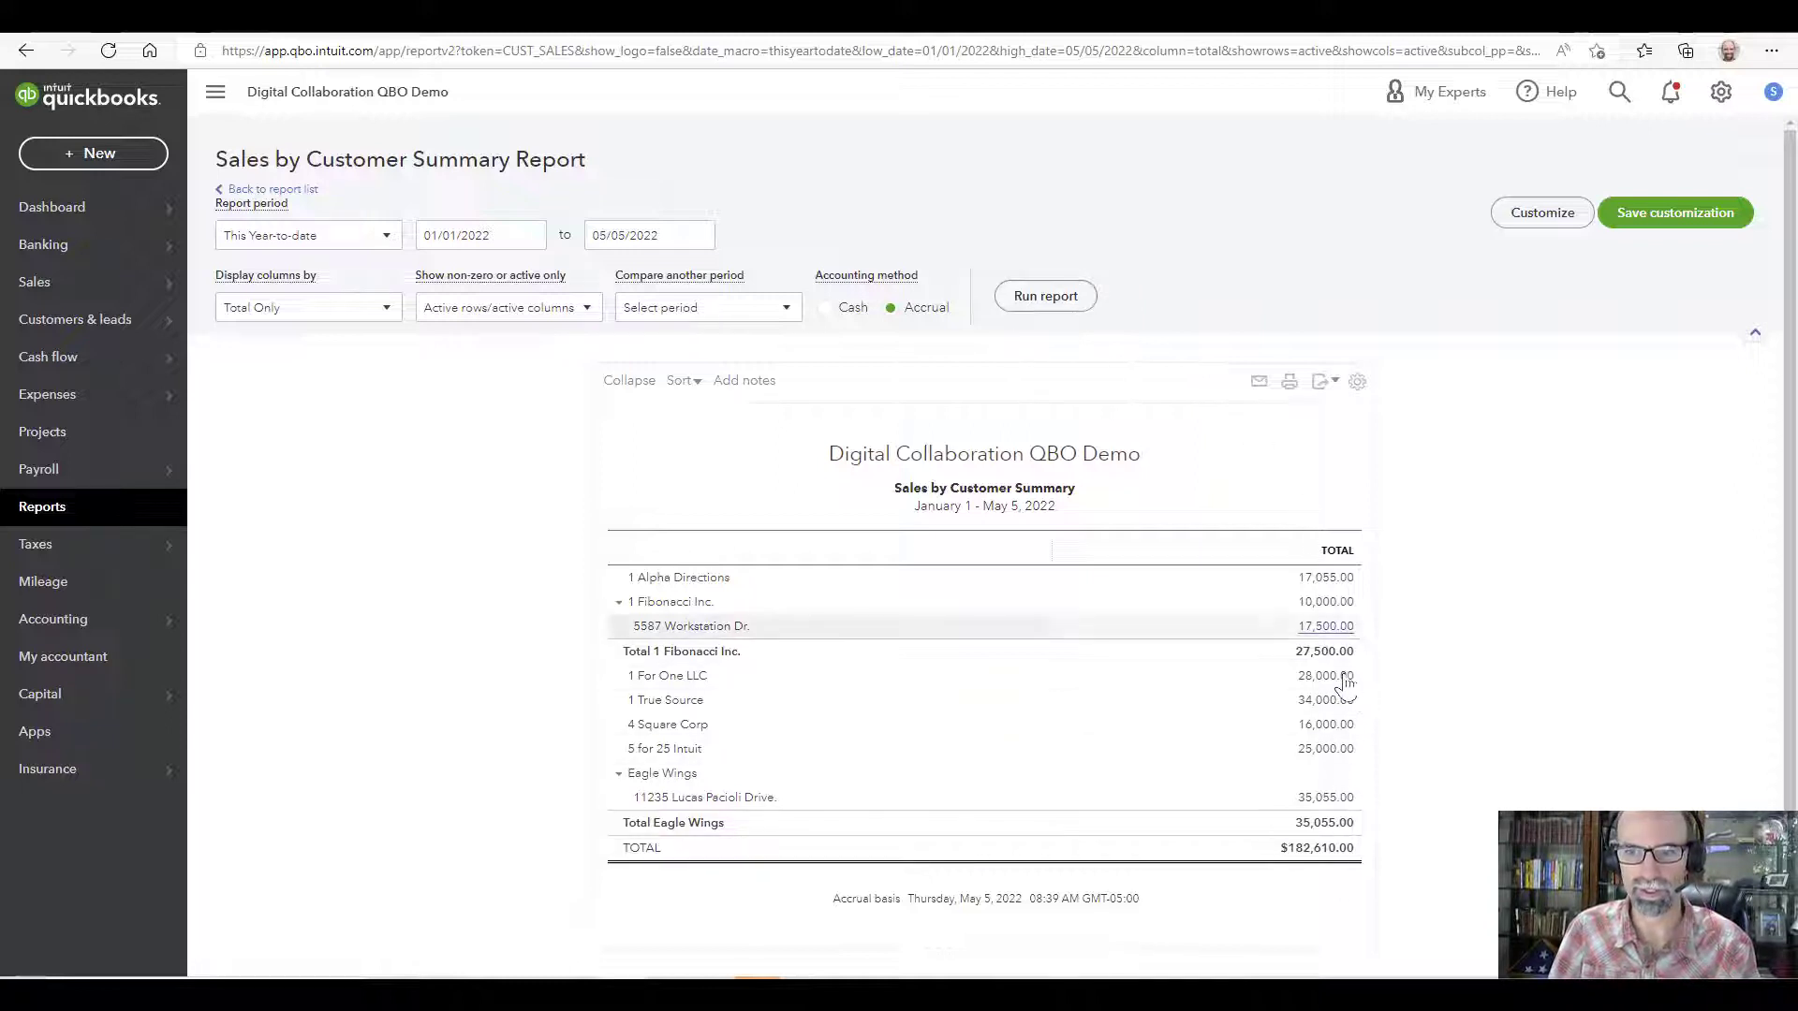
click(697, 387)
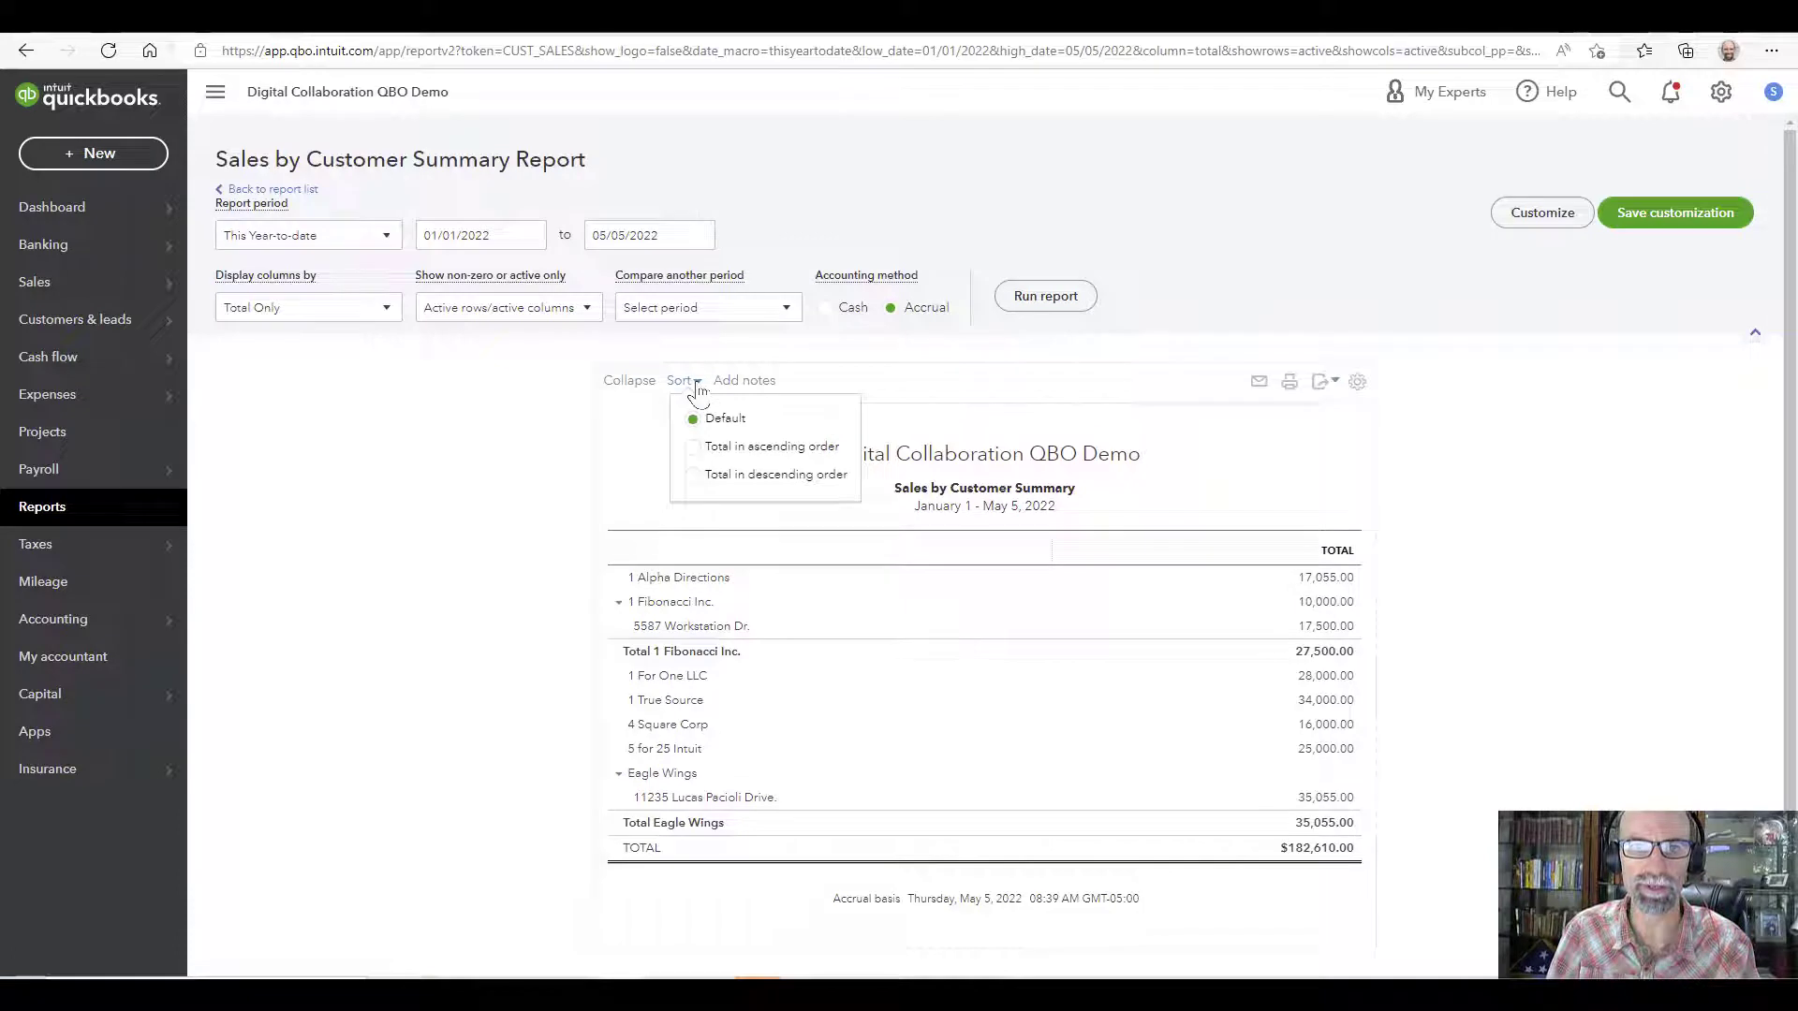
click(694, 475)
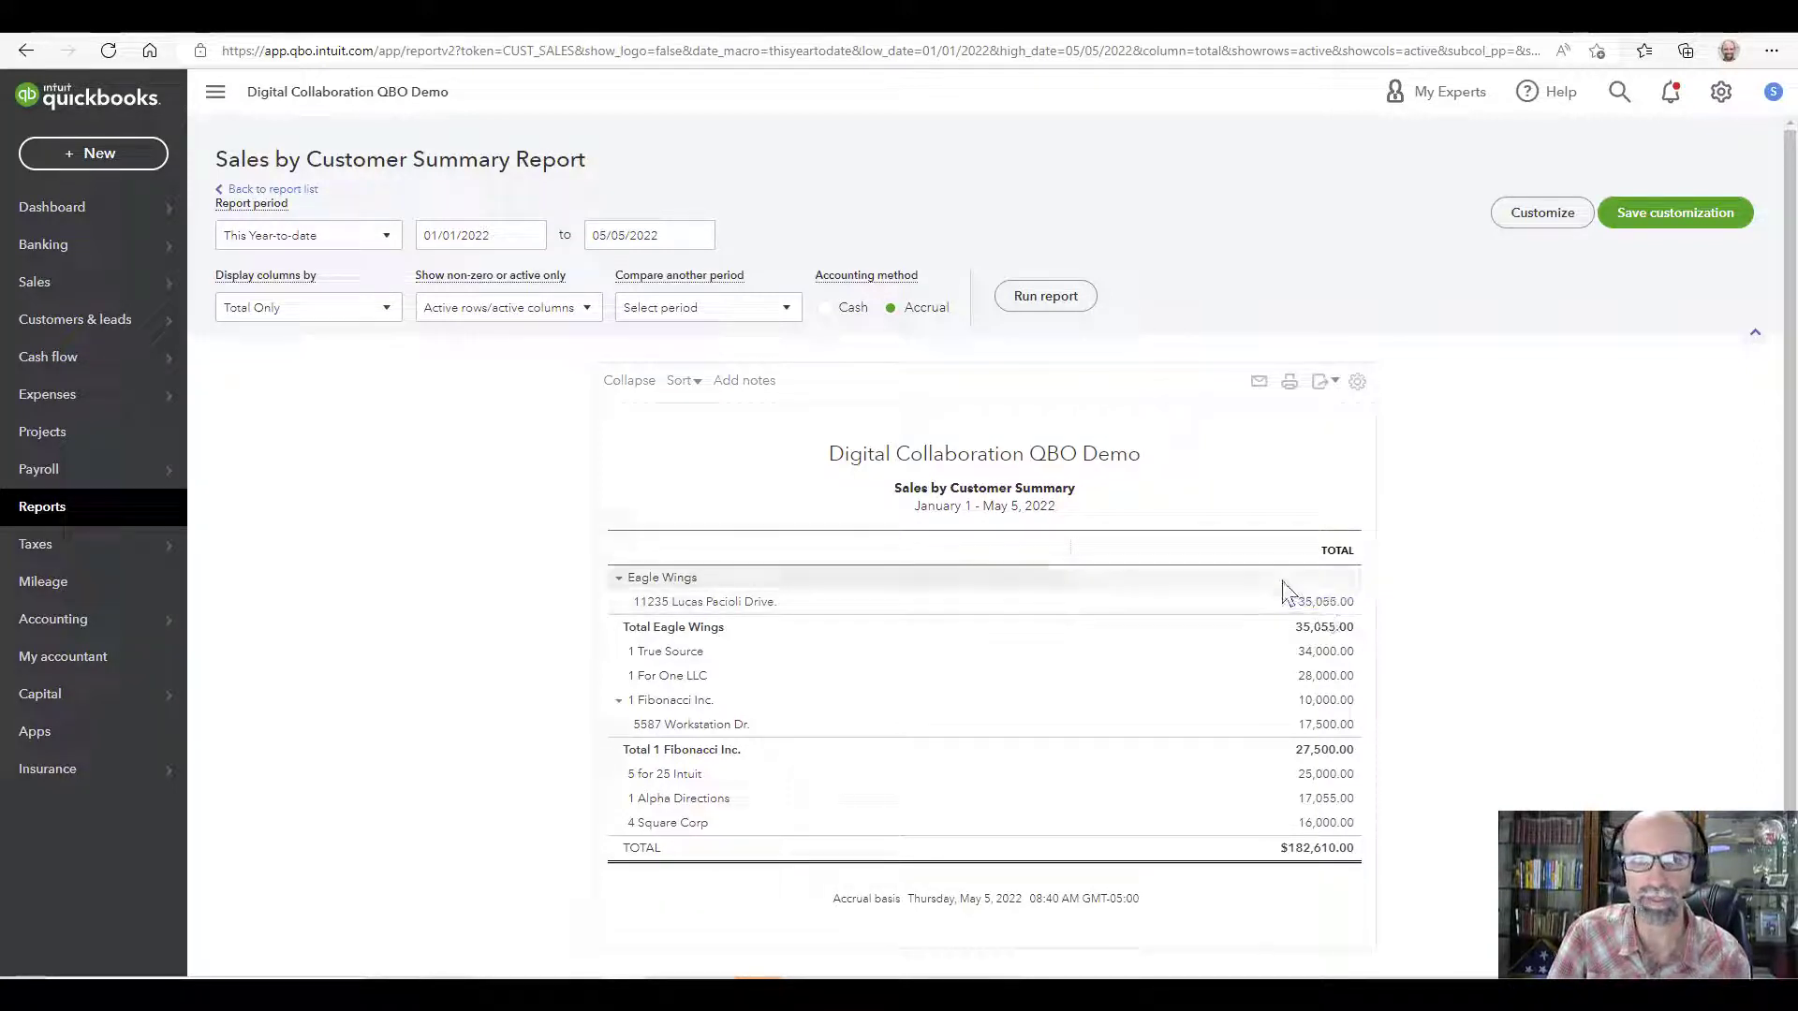
Step: Display report columns by Months and rerun, giving Jan–May 2022 columns
click(382, 309)
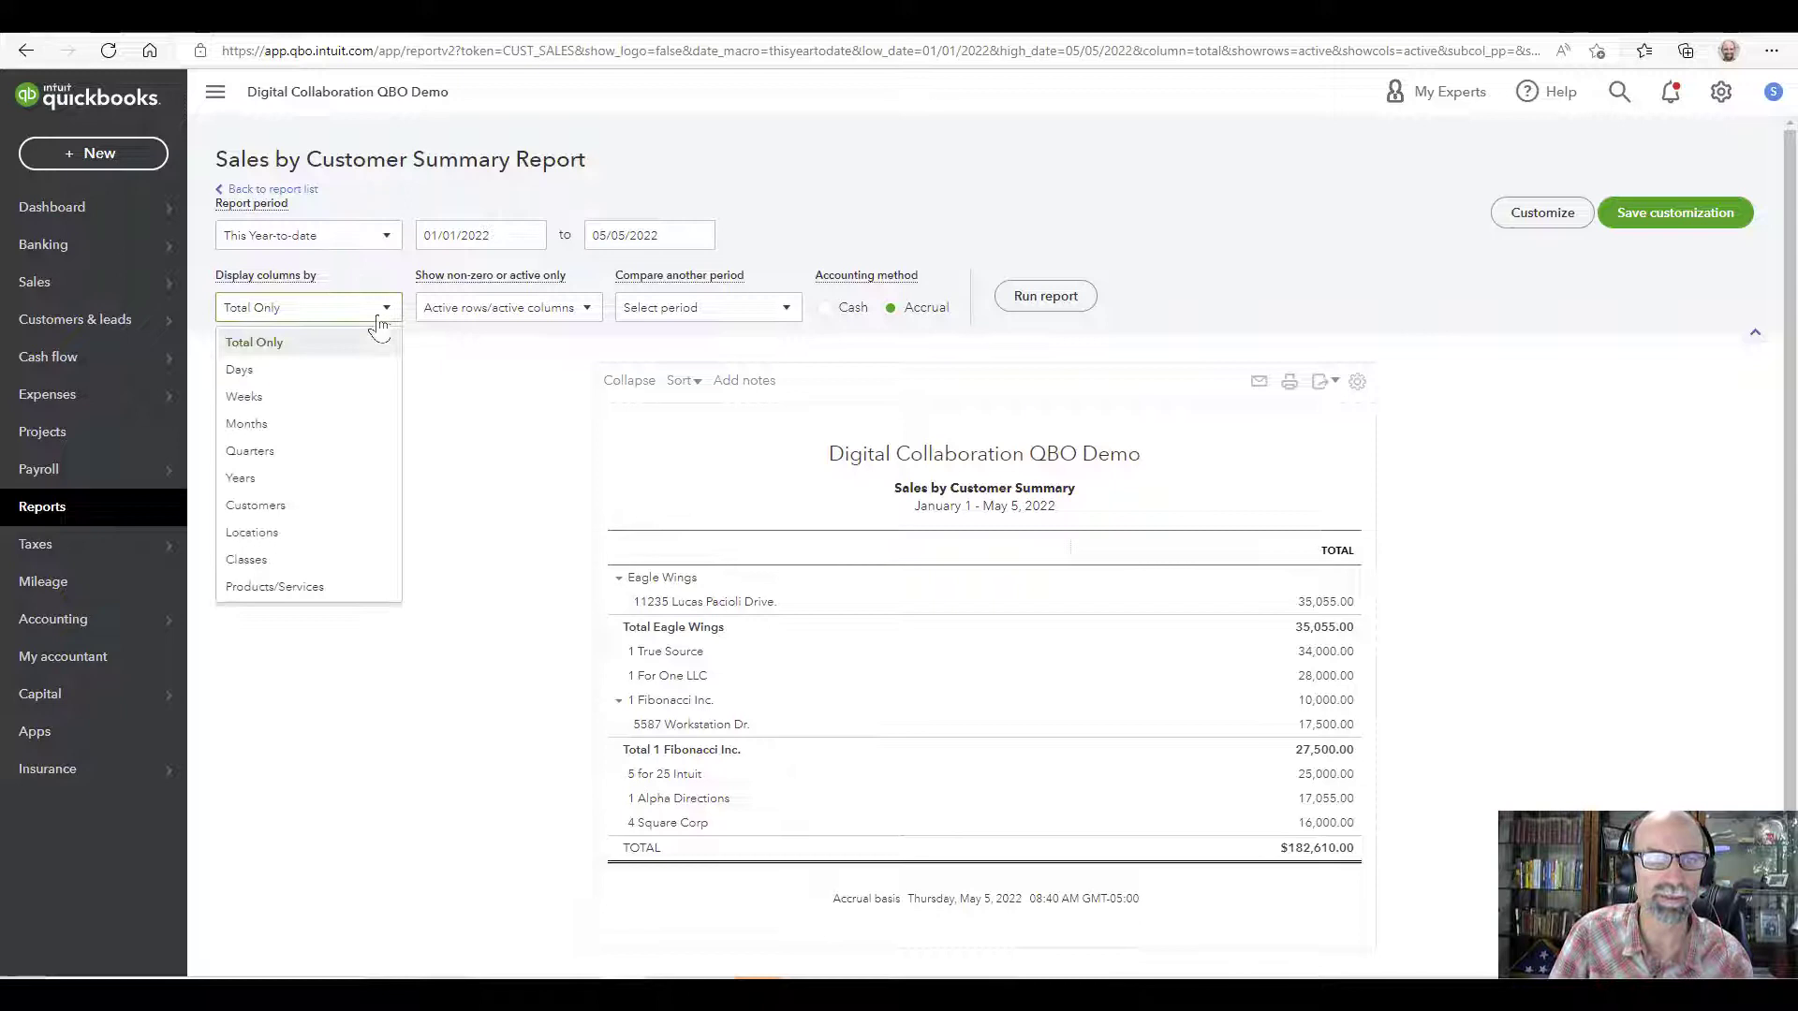
click(377, 433)
click(1053, 296)
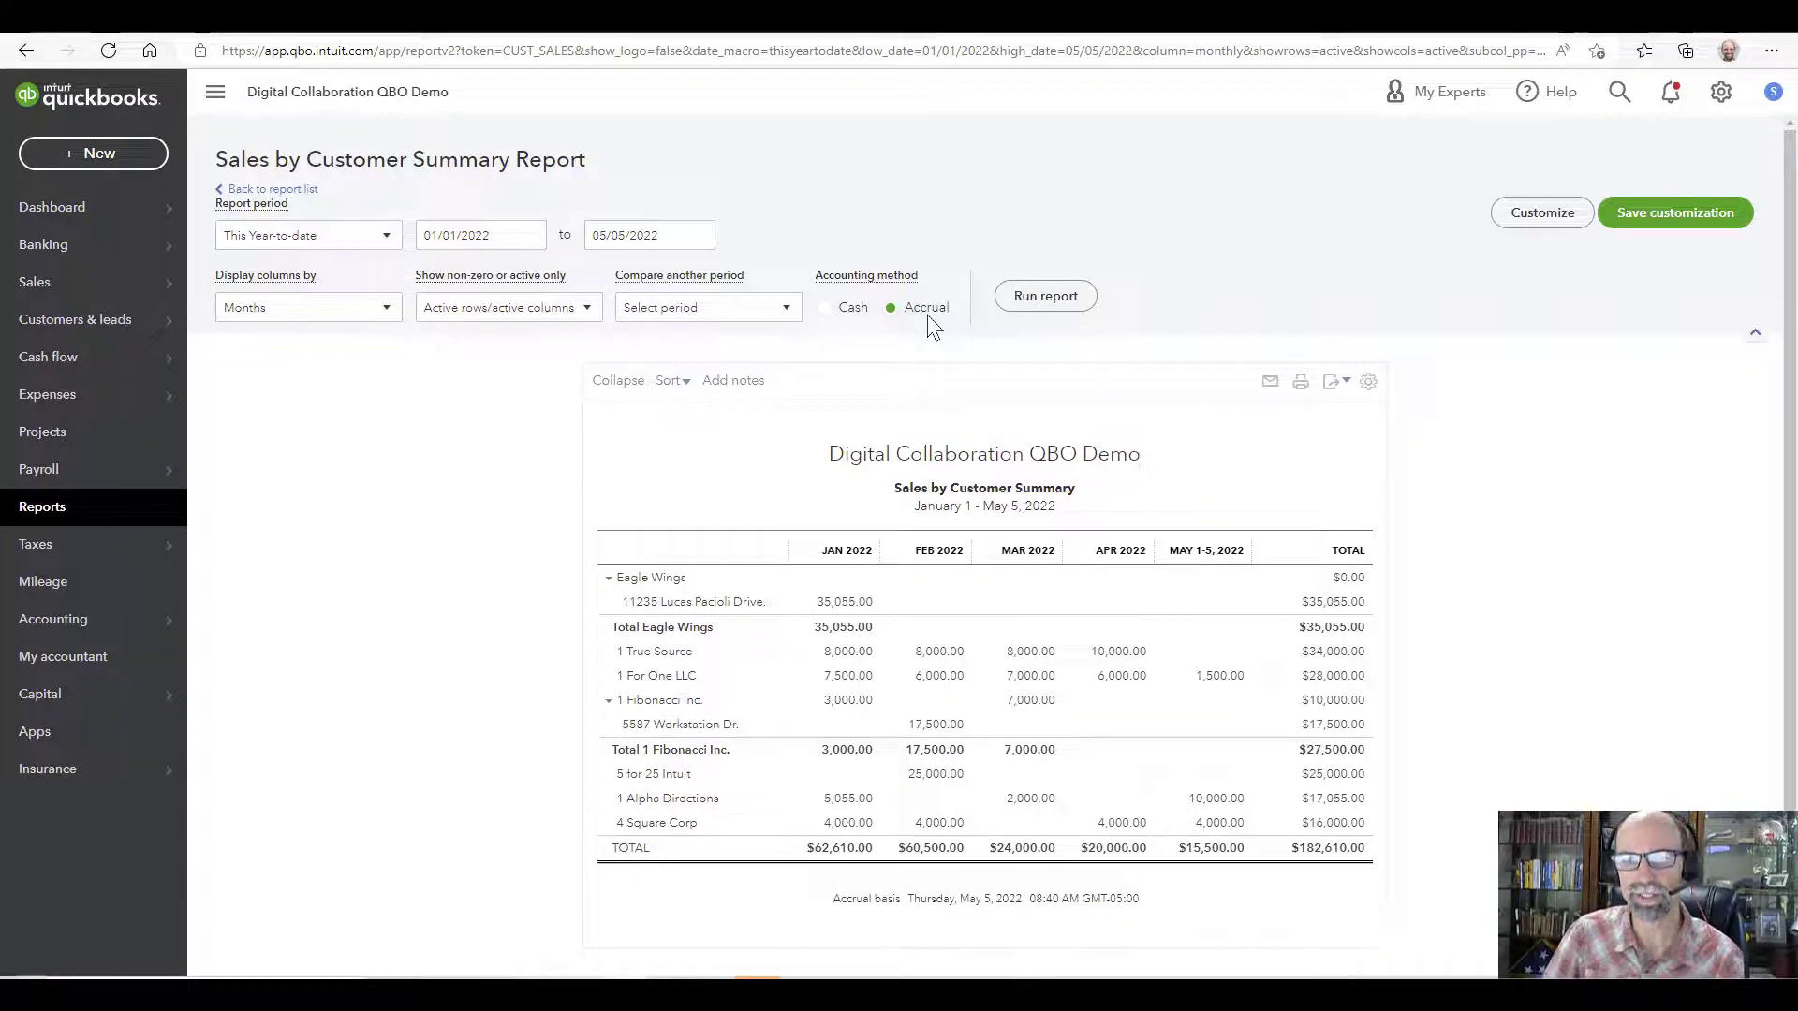
Step: Rerun the monthly report on a Cash basis, then switch back to Accrual and rerun
click(836, 312)
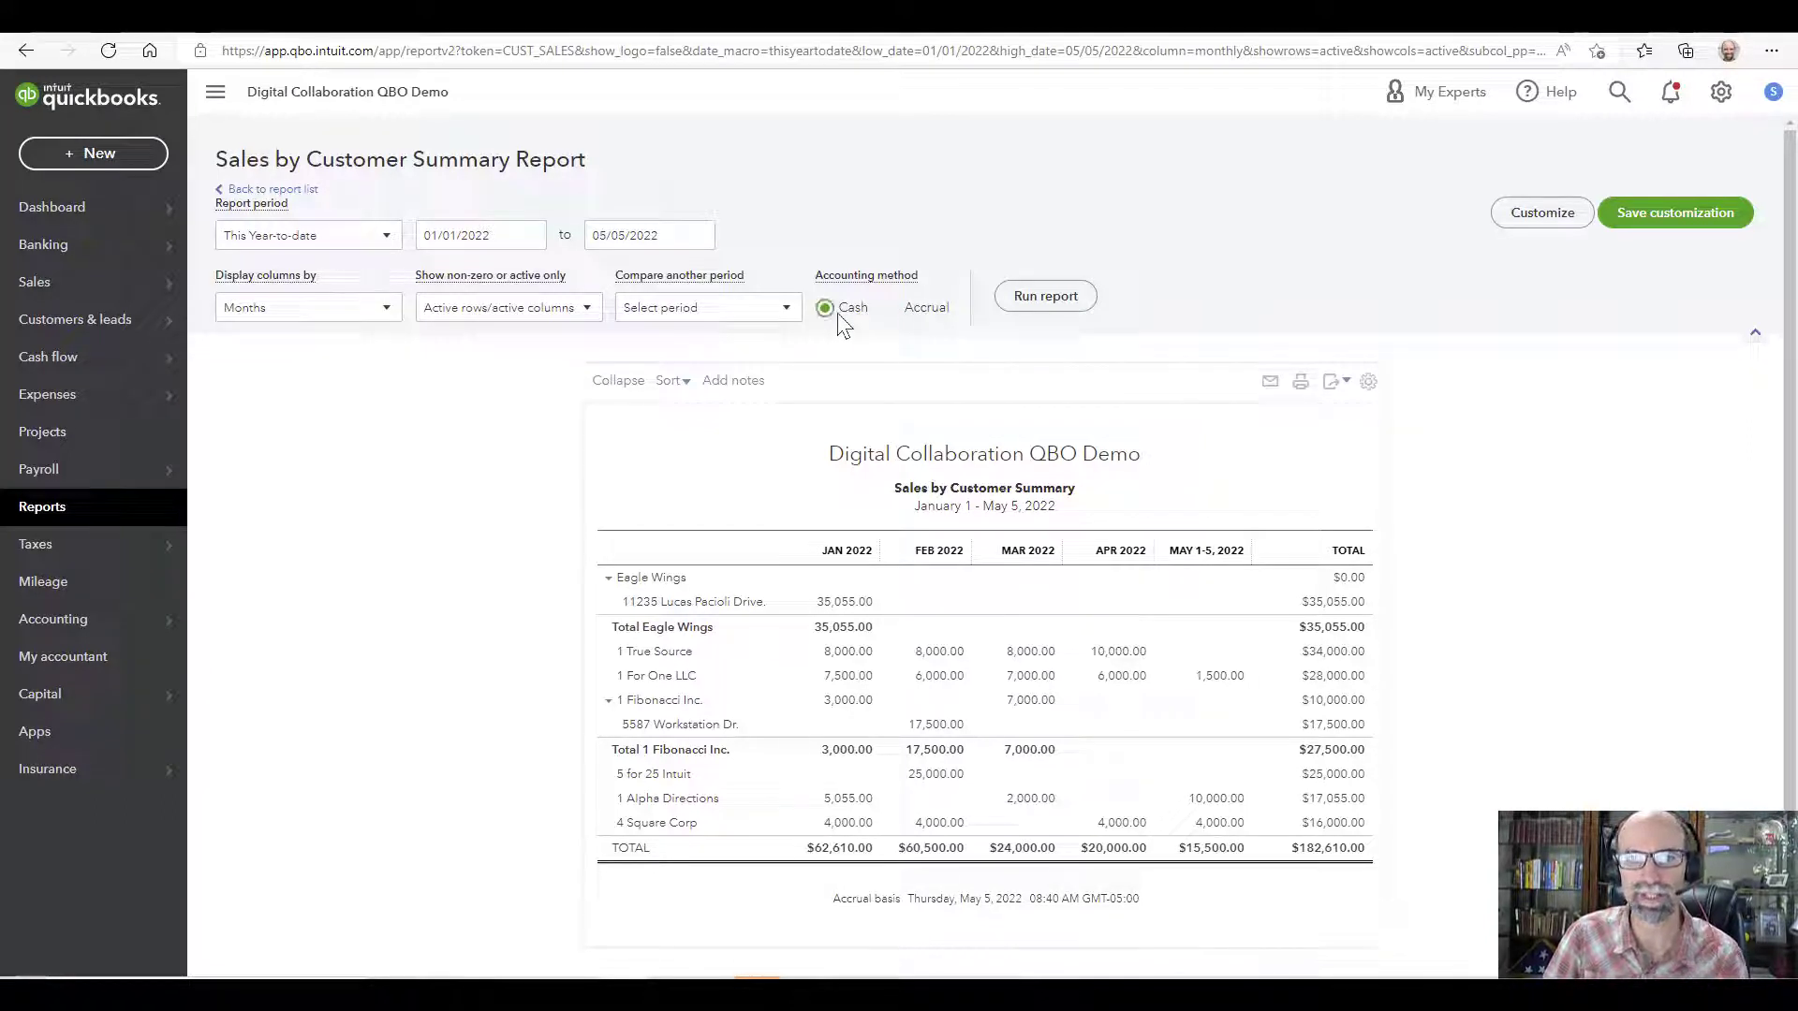
click(1052, 309)
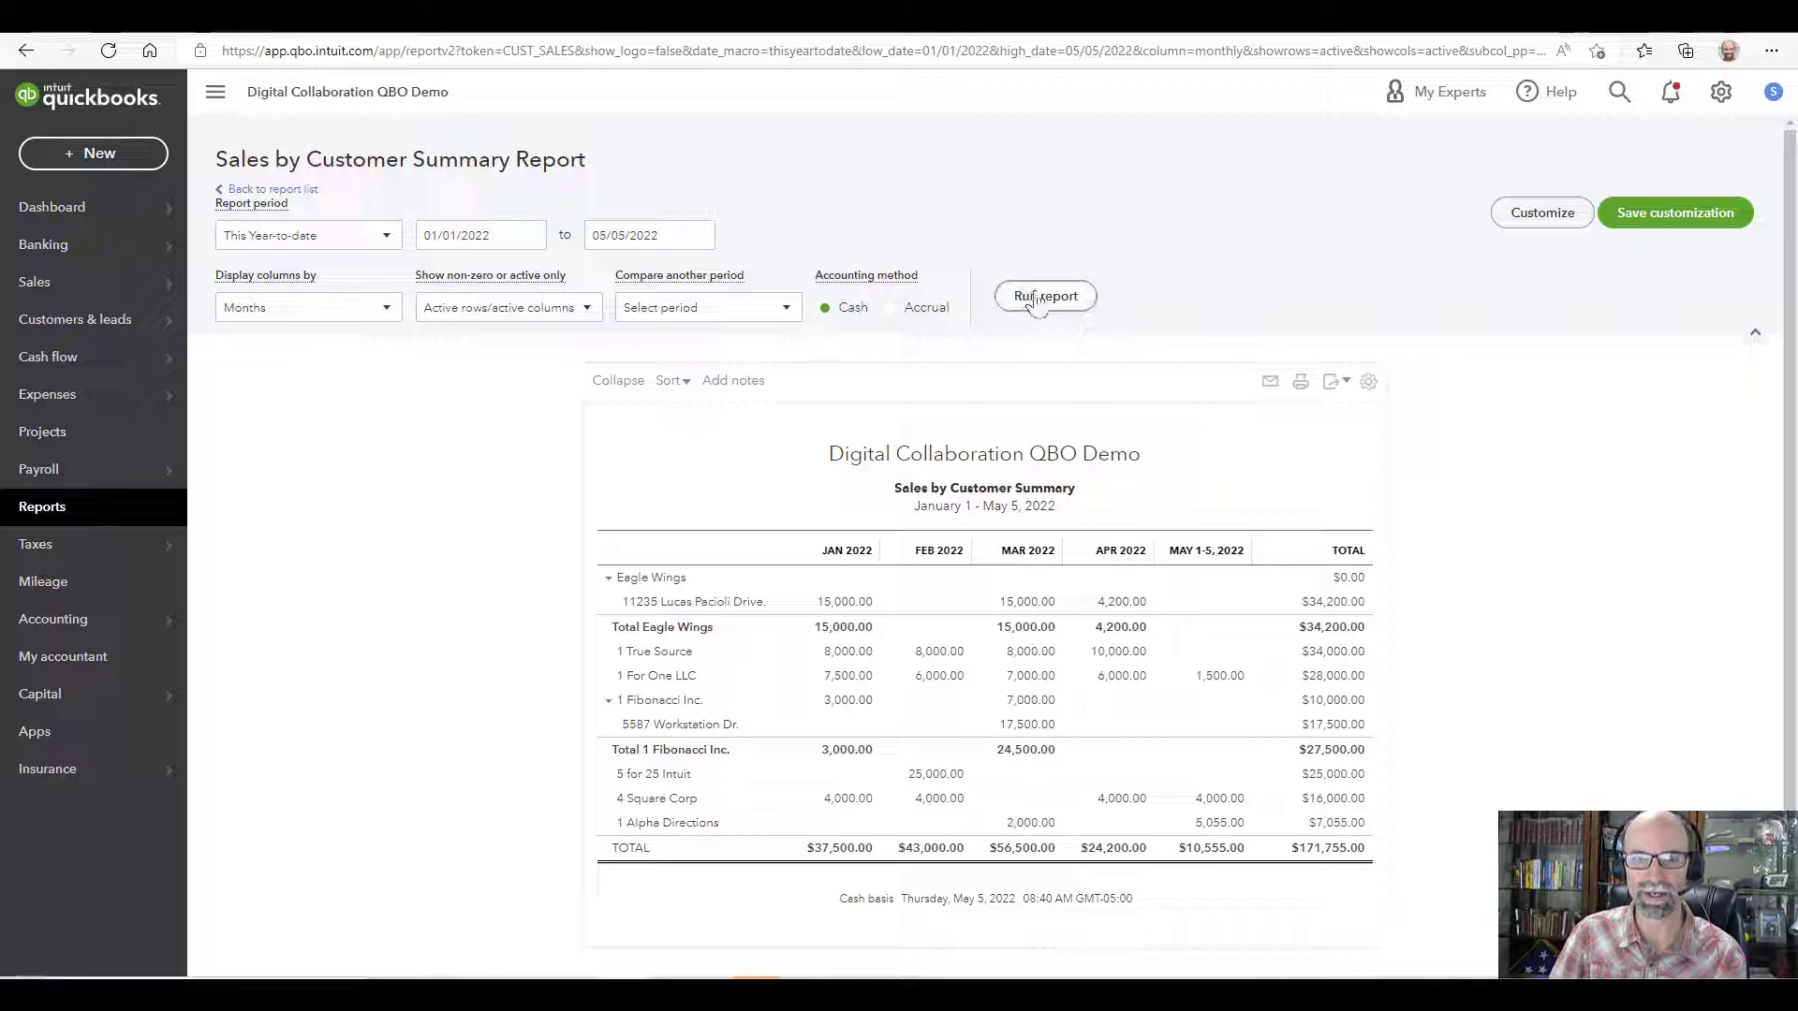
click(1038, 297)
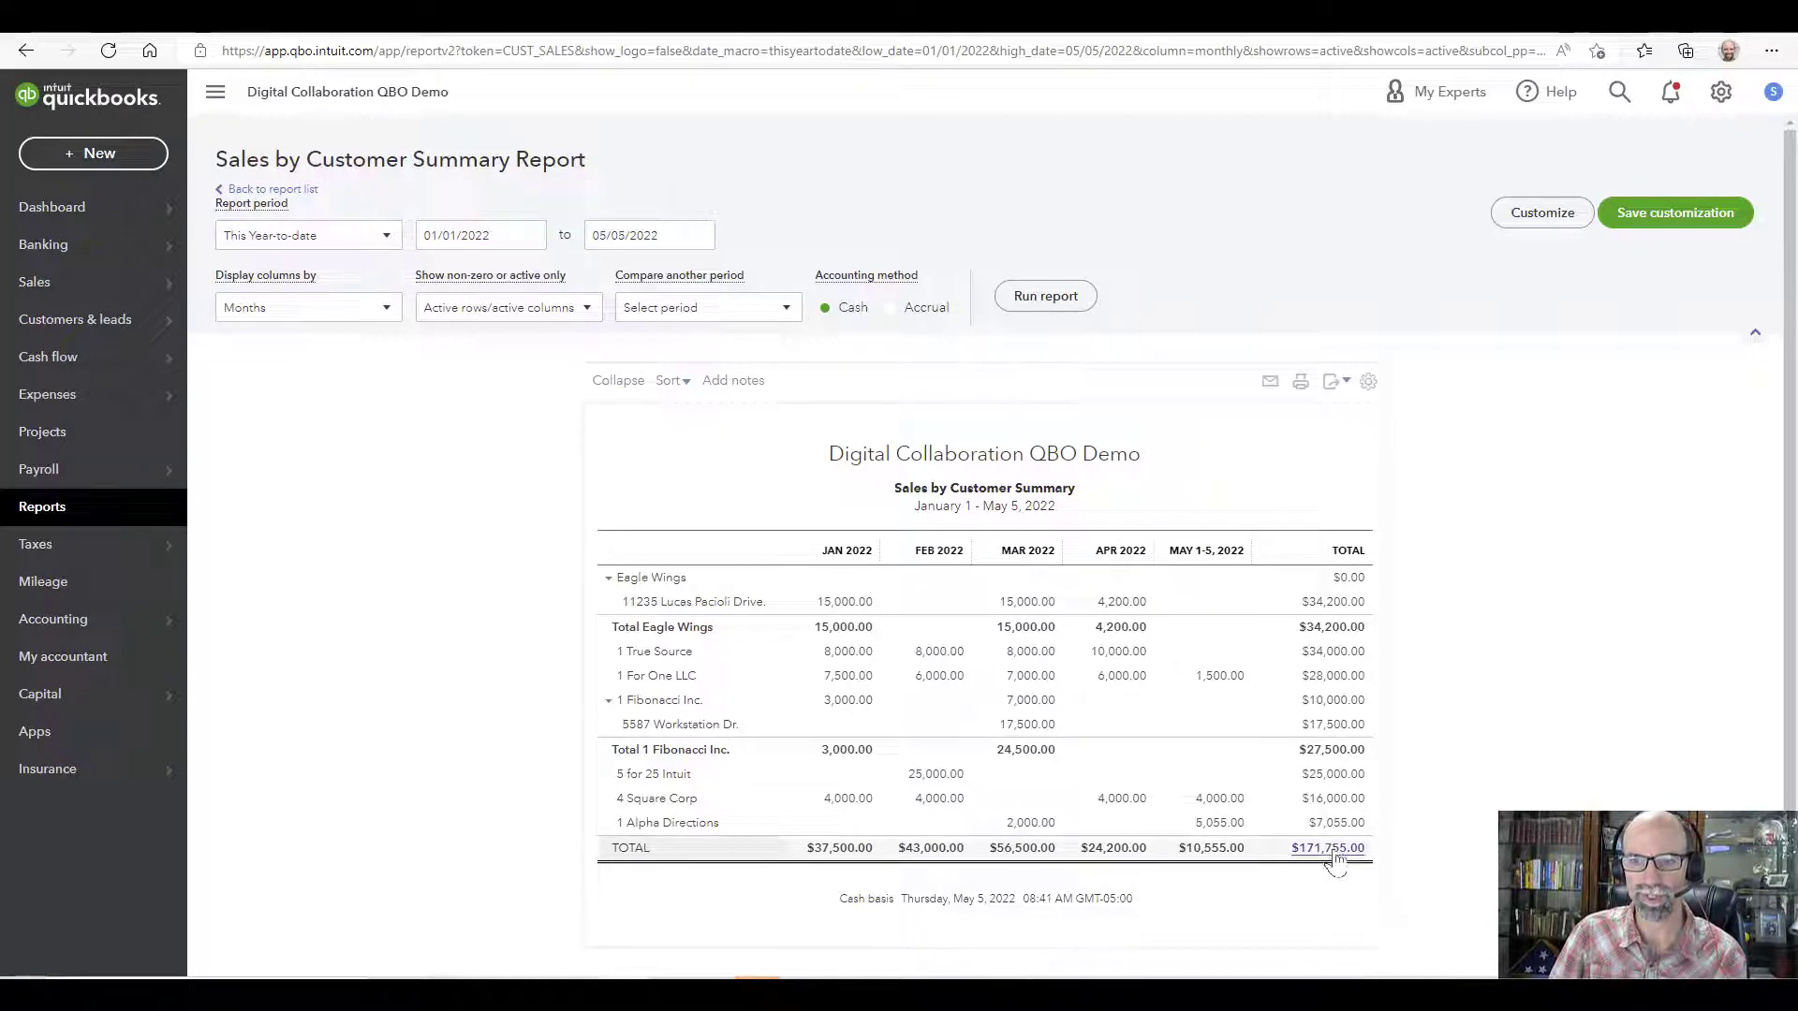
click(890, 308)
click(1039, 298)
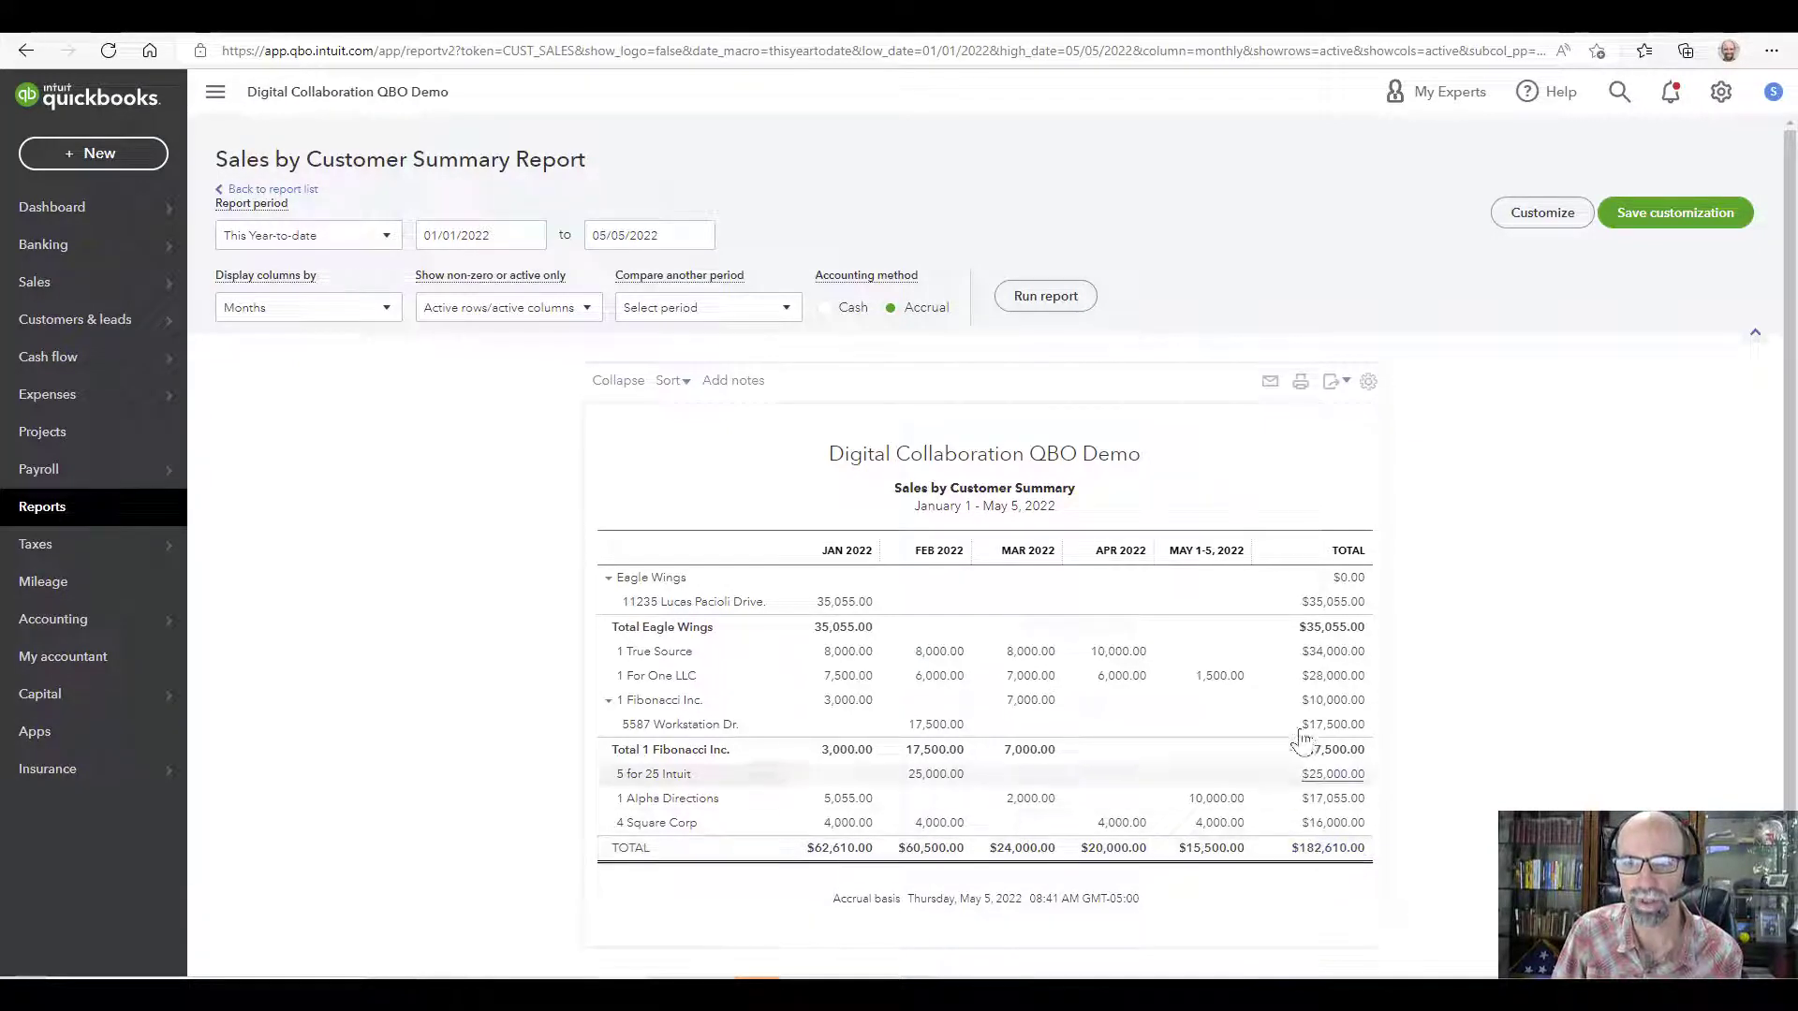
click(1301, 384)
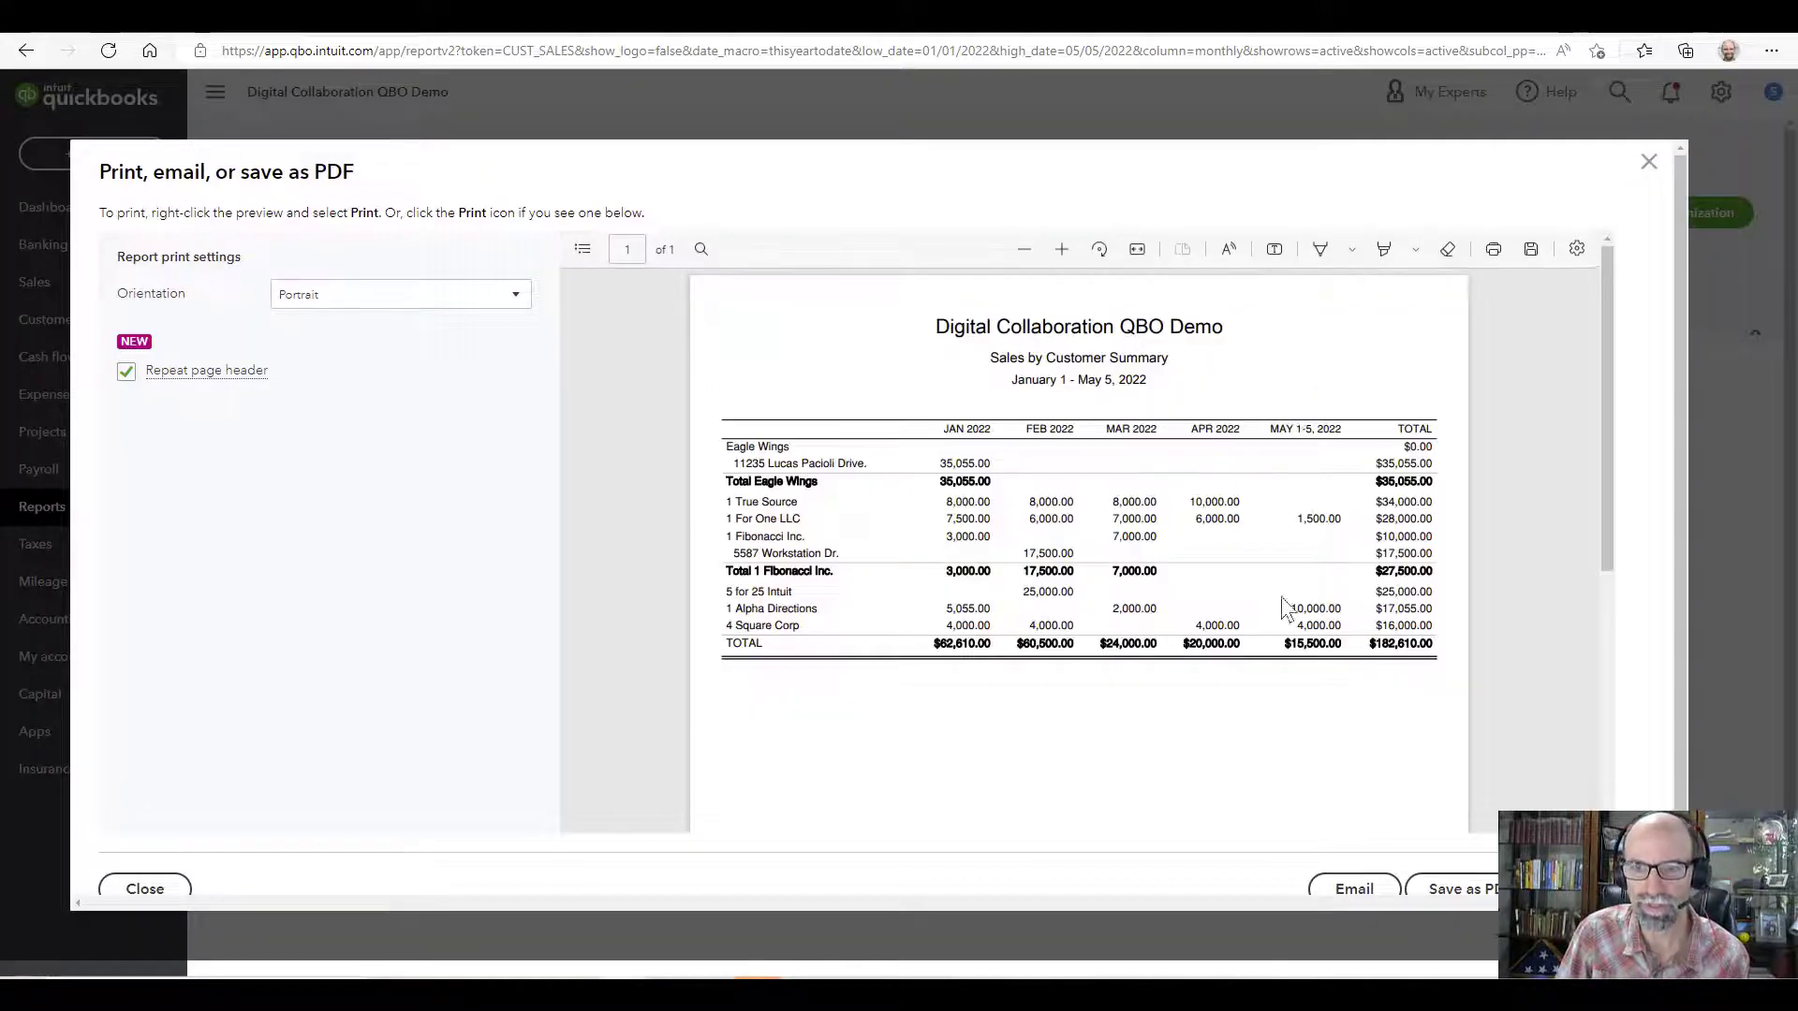
drag(934, 796, 992, 797)
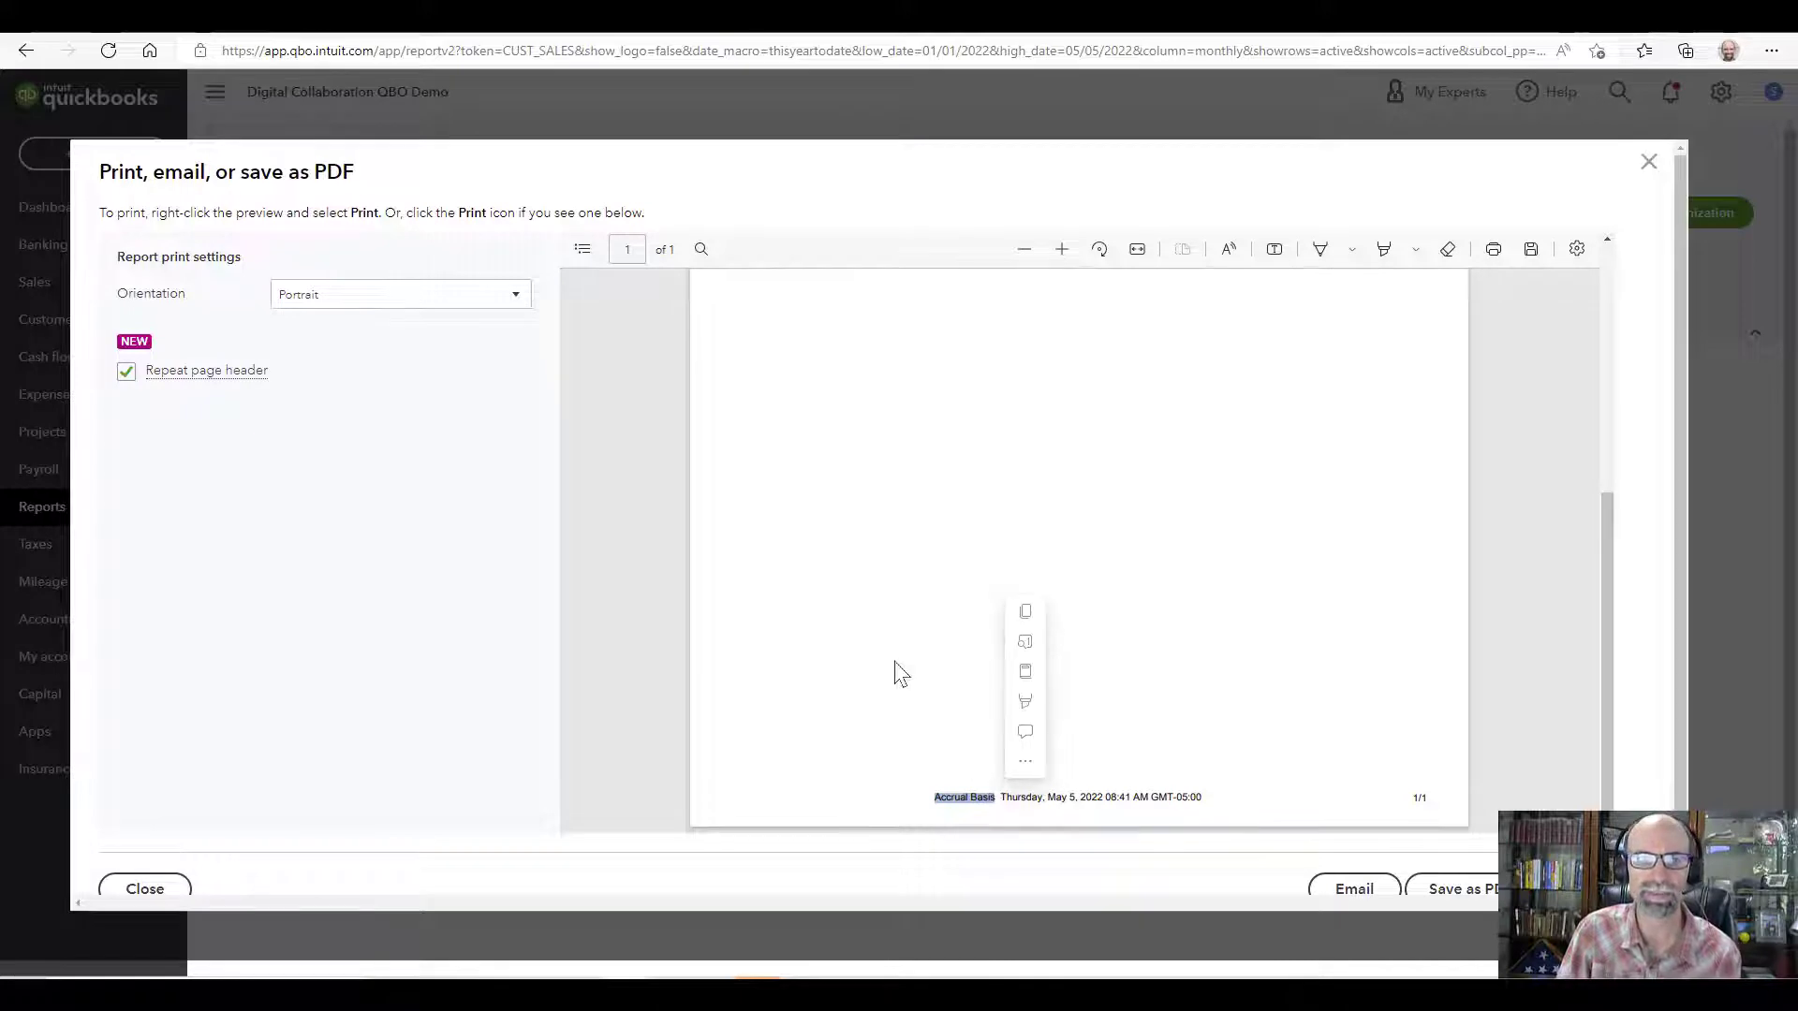
click(1649, 162)
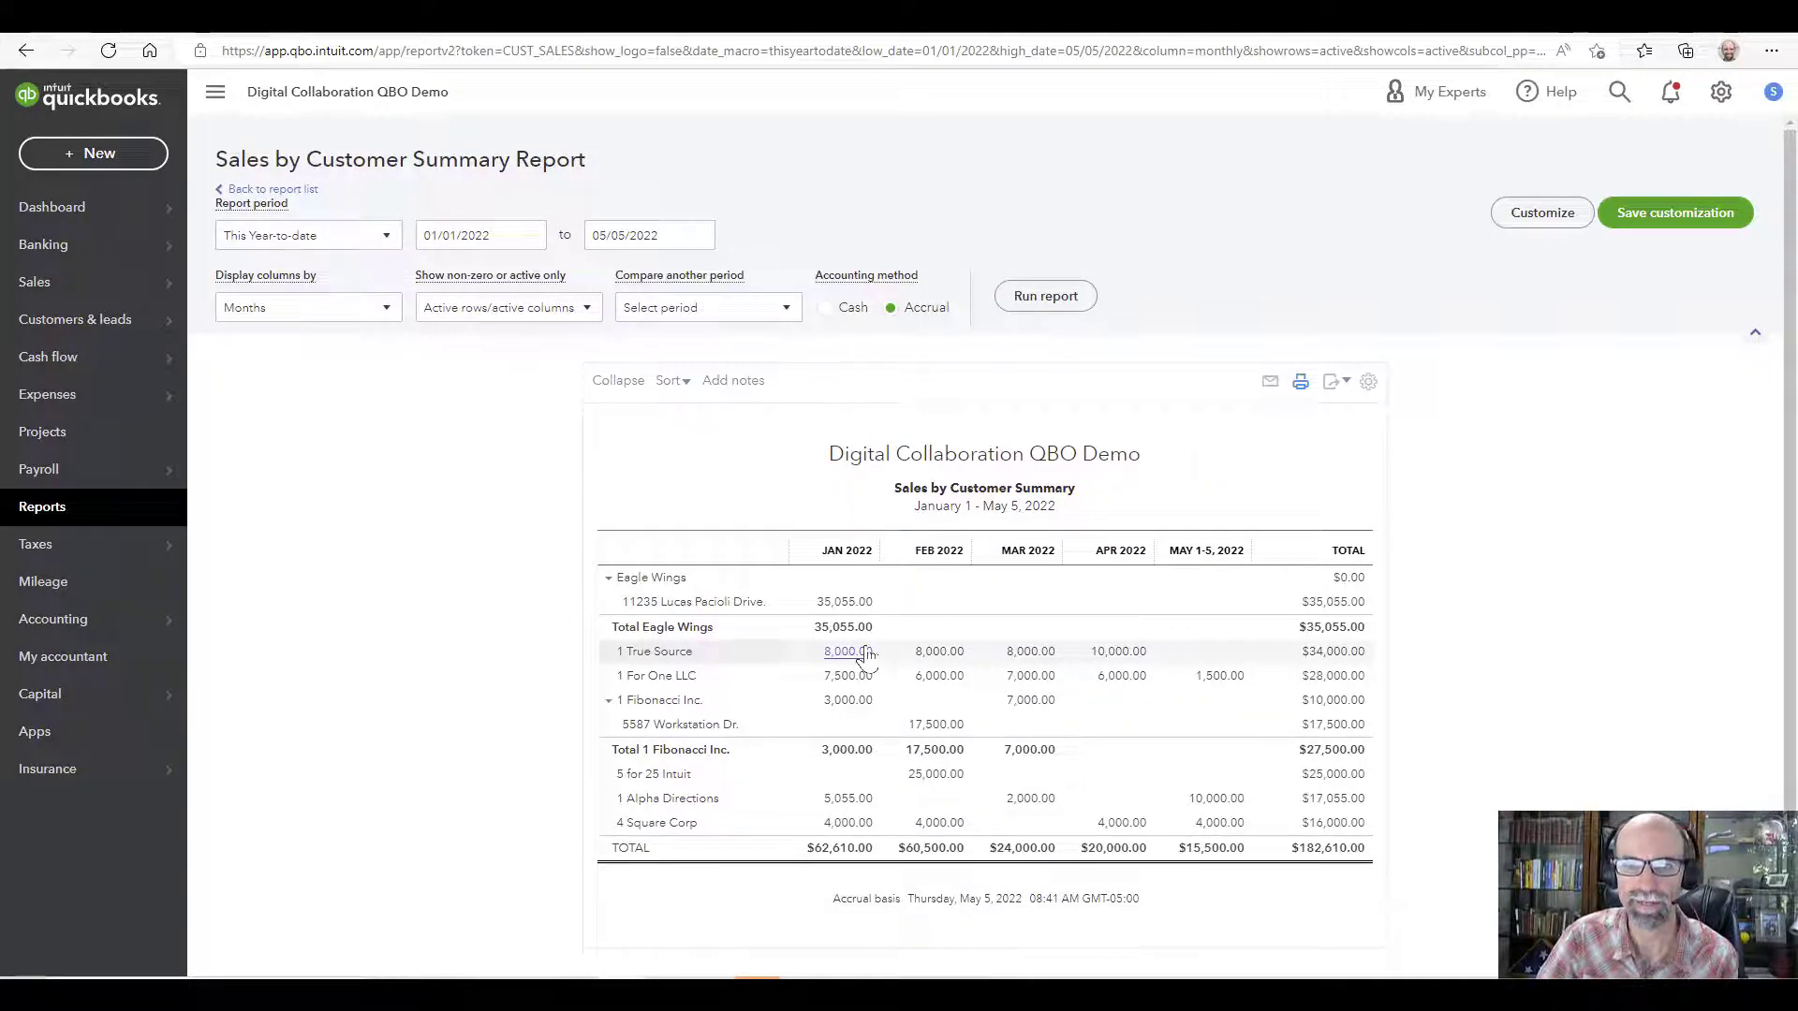
Step: Turn on the company logo and append ' (Accrual)' to the report title
click(868, 455)
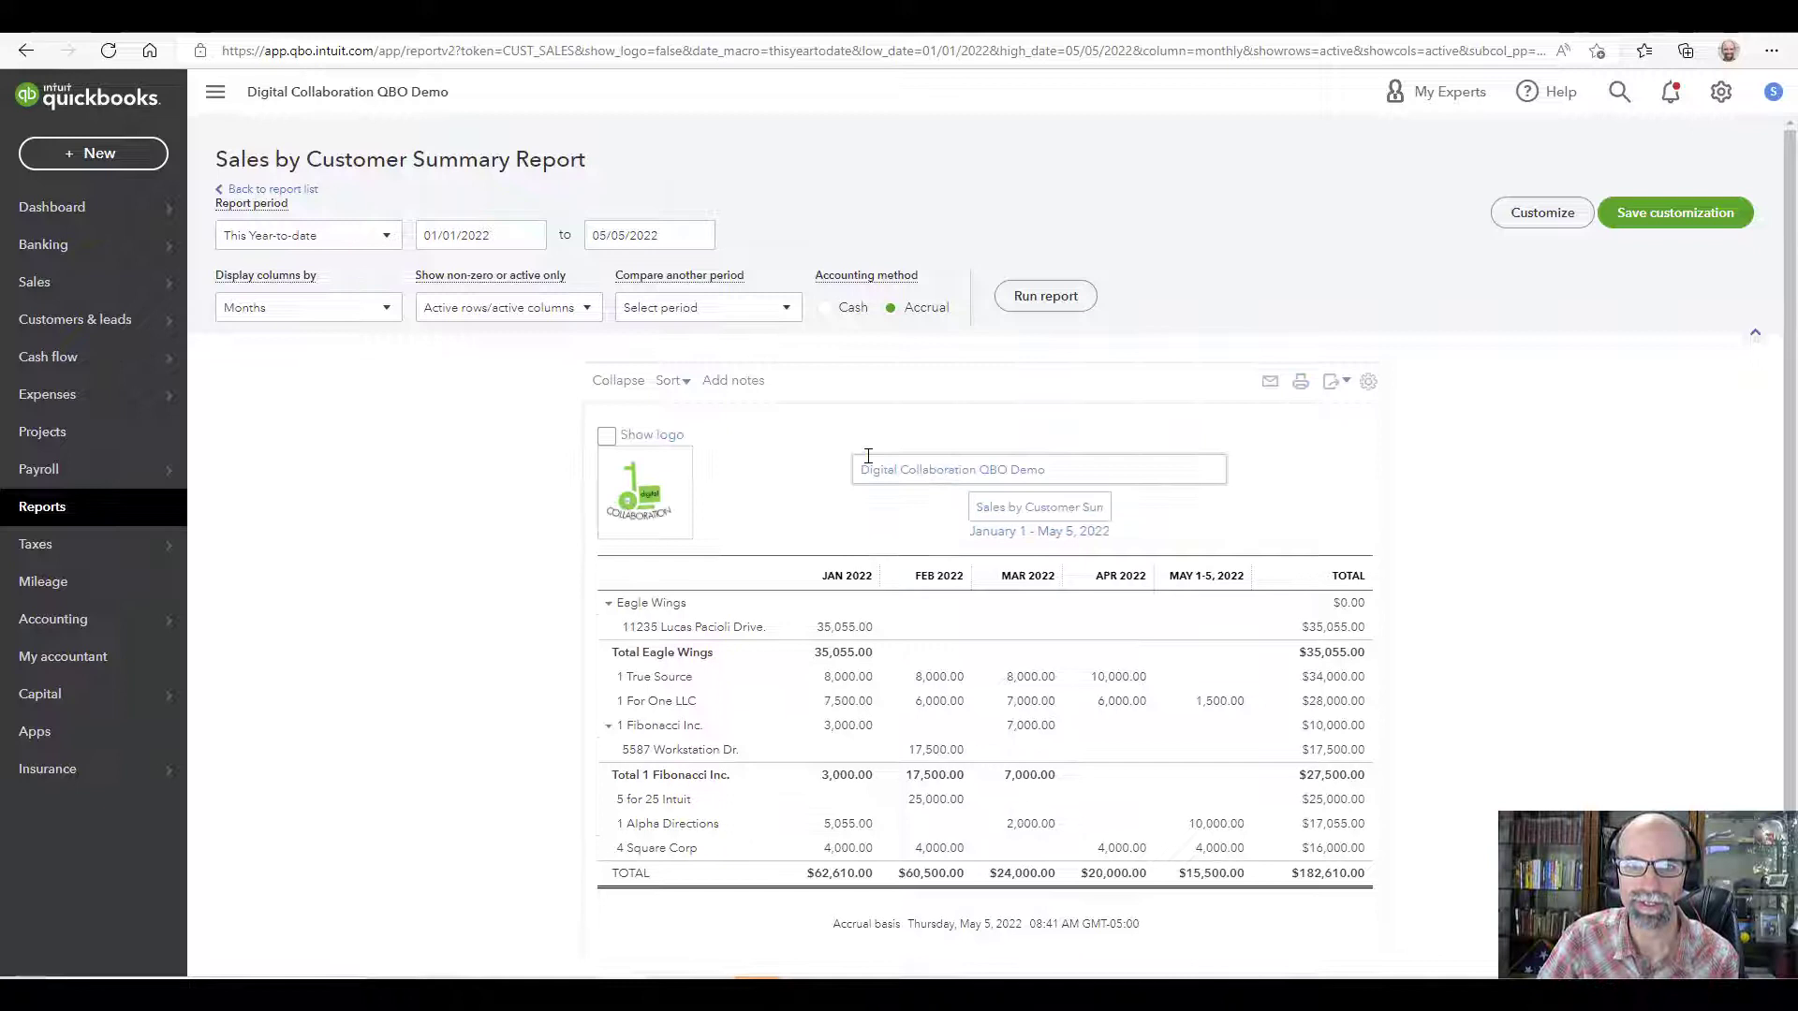
click(607, 438)
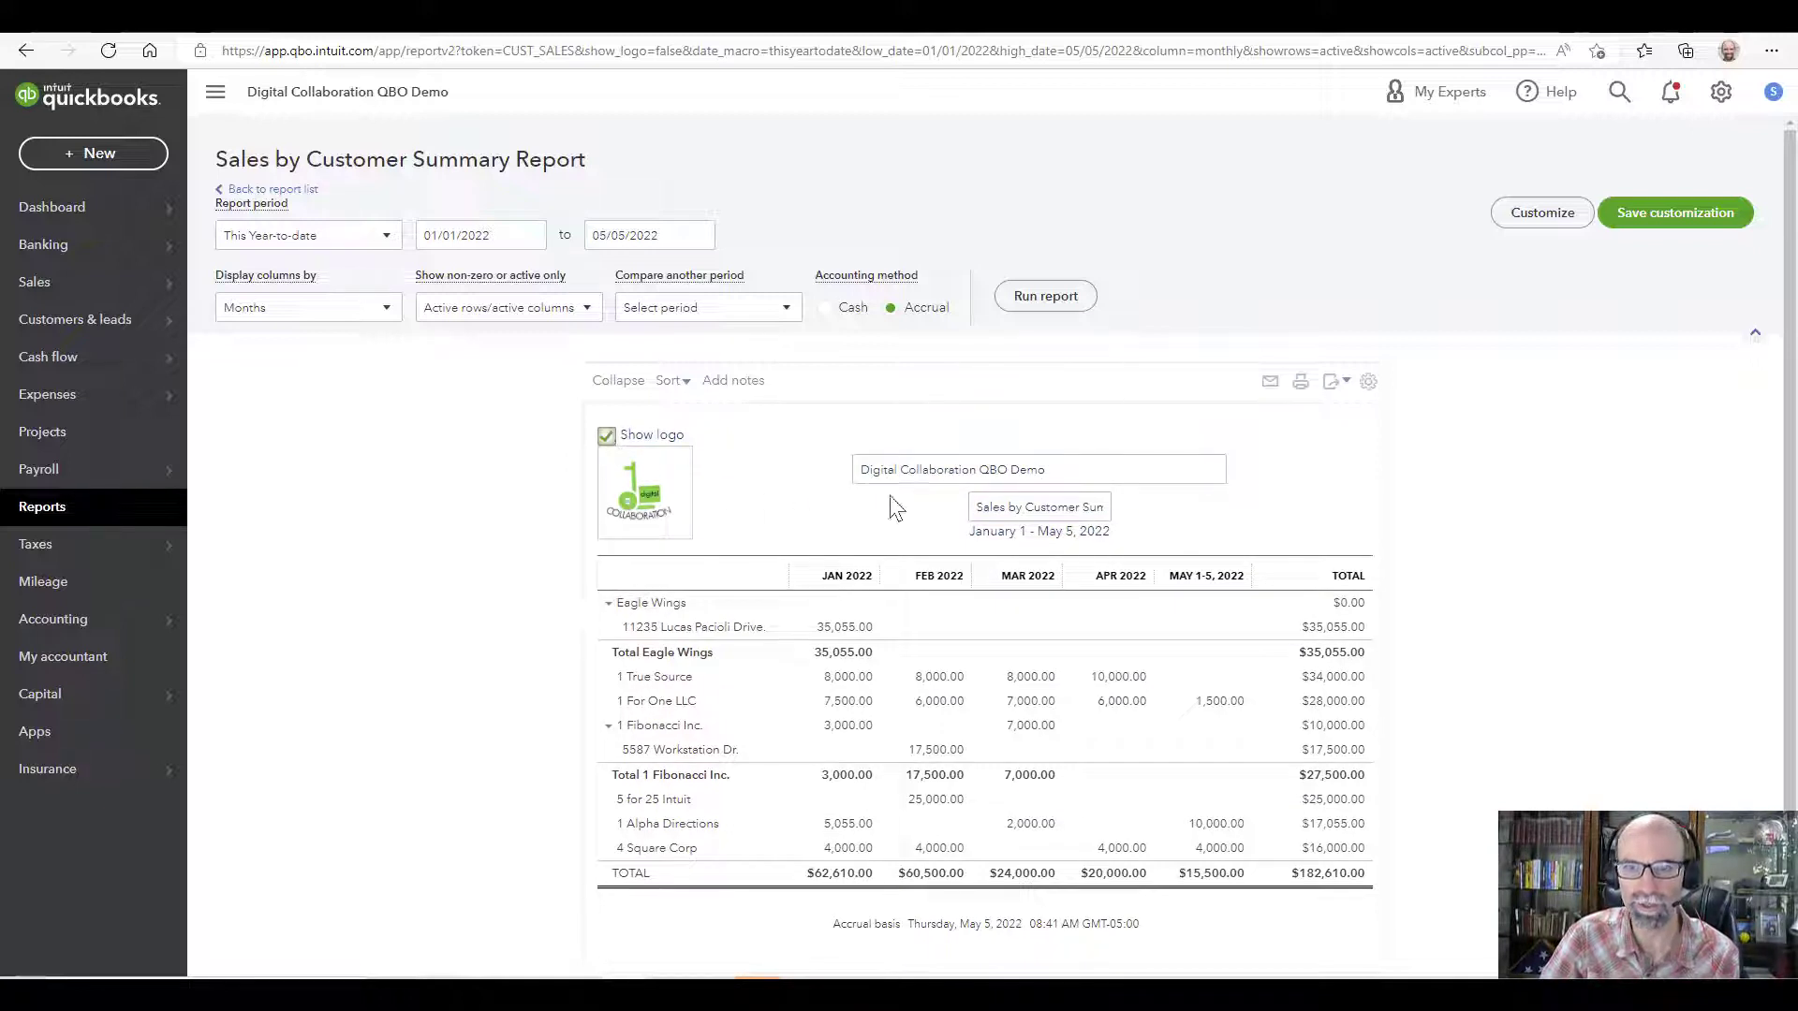
drag(974, 506, 1229, 508)
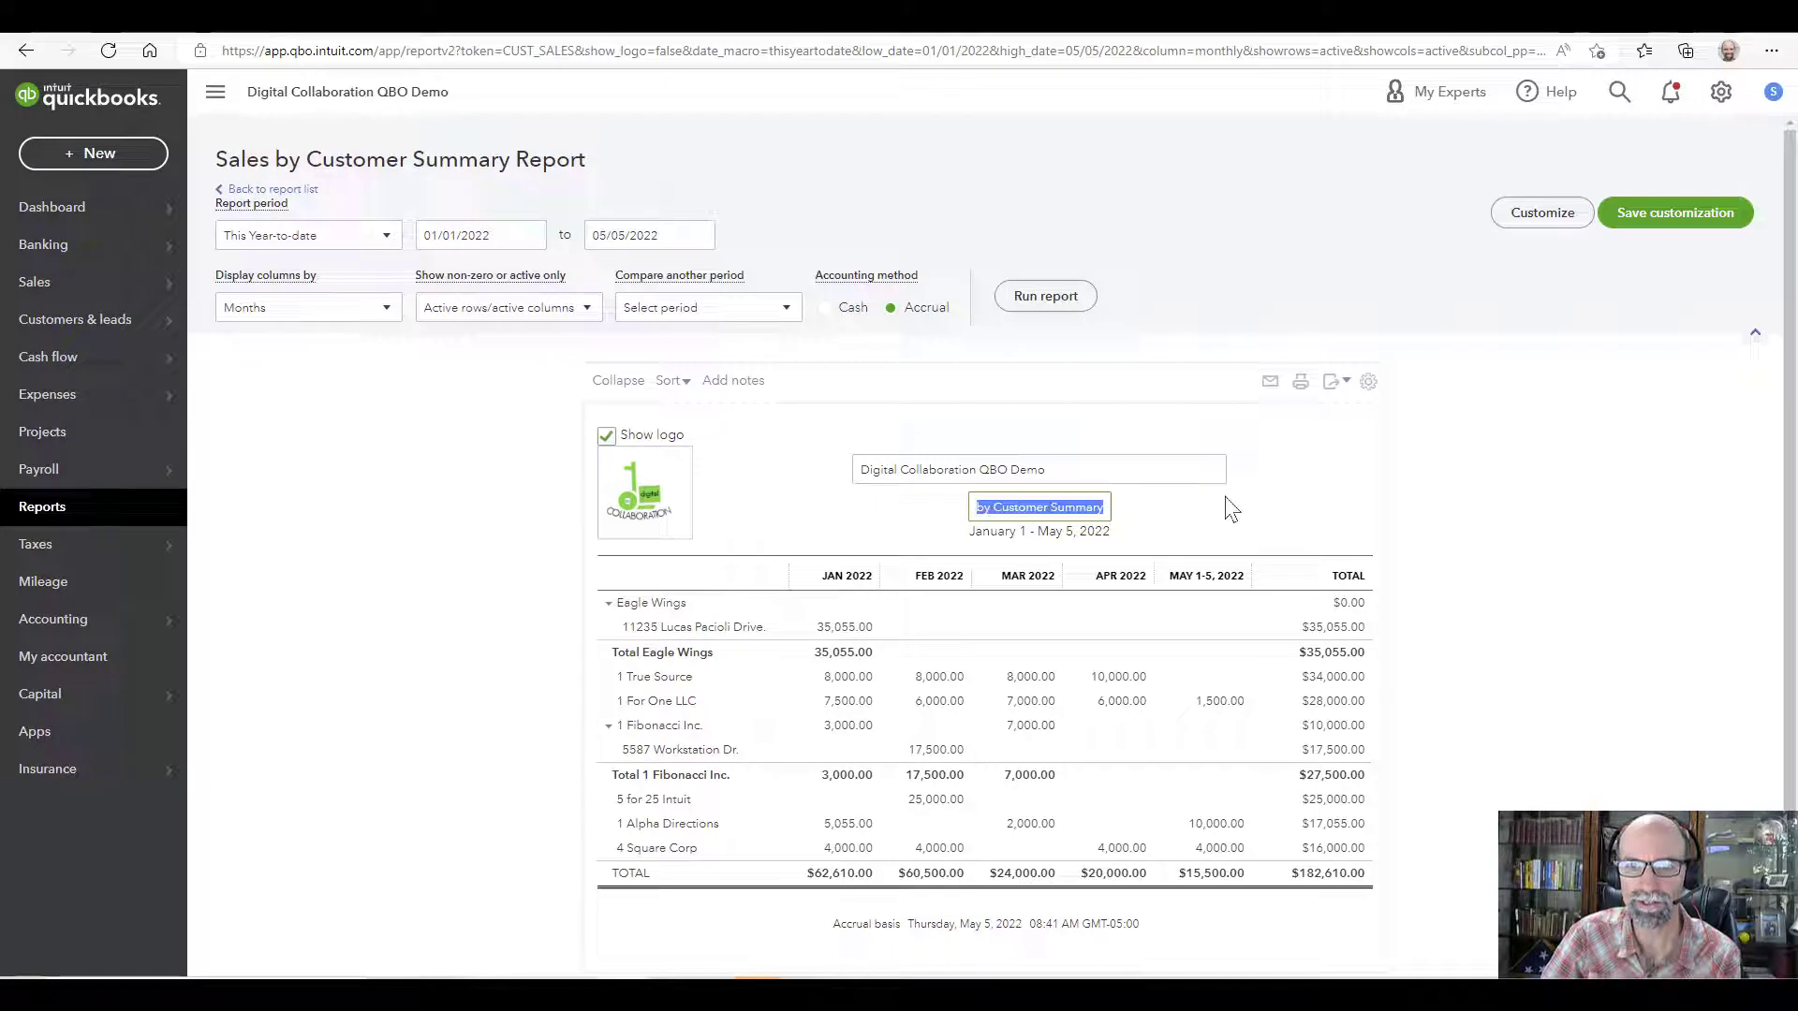
click(1107, 507)
text(()
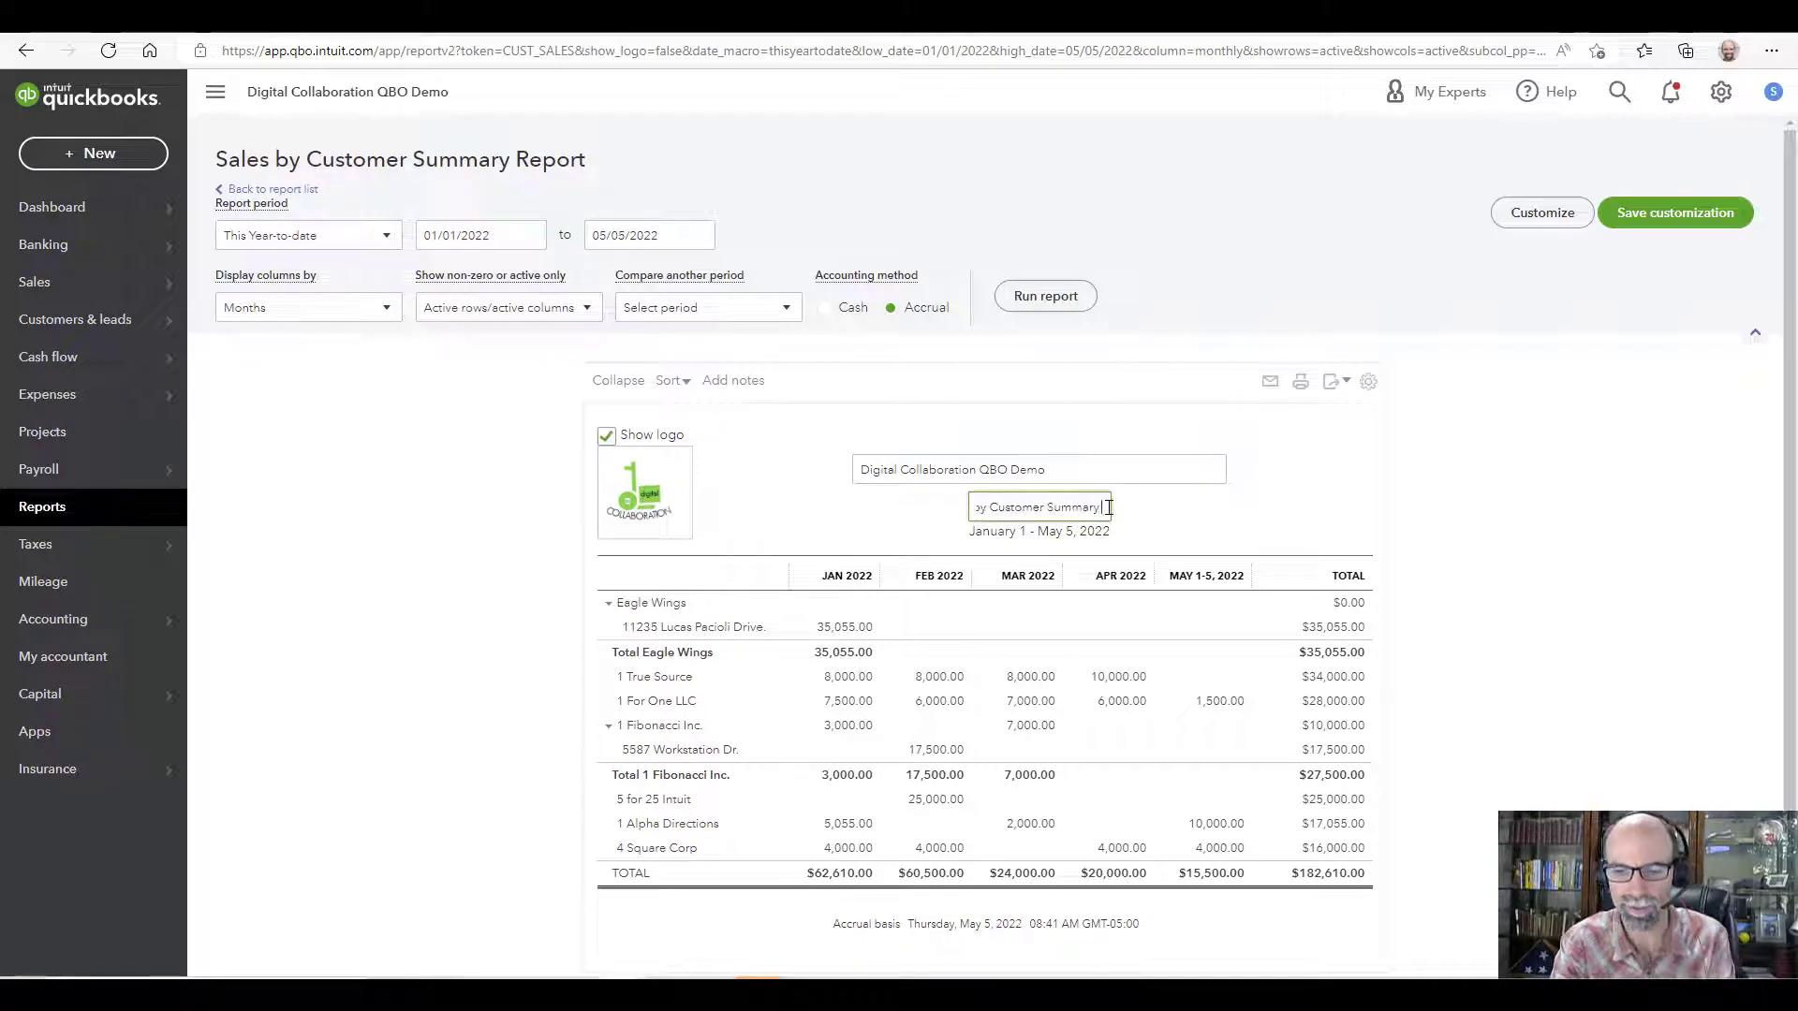
text(Acc)
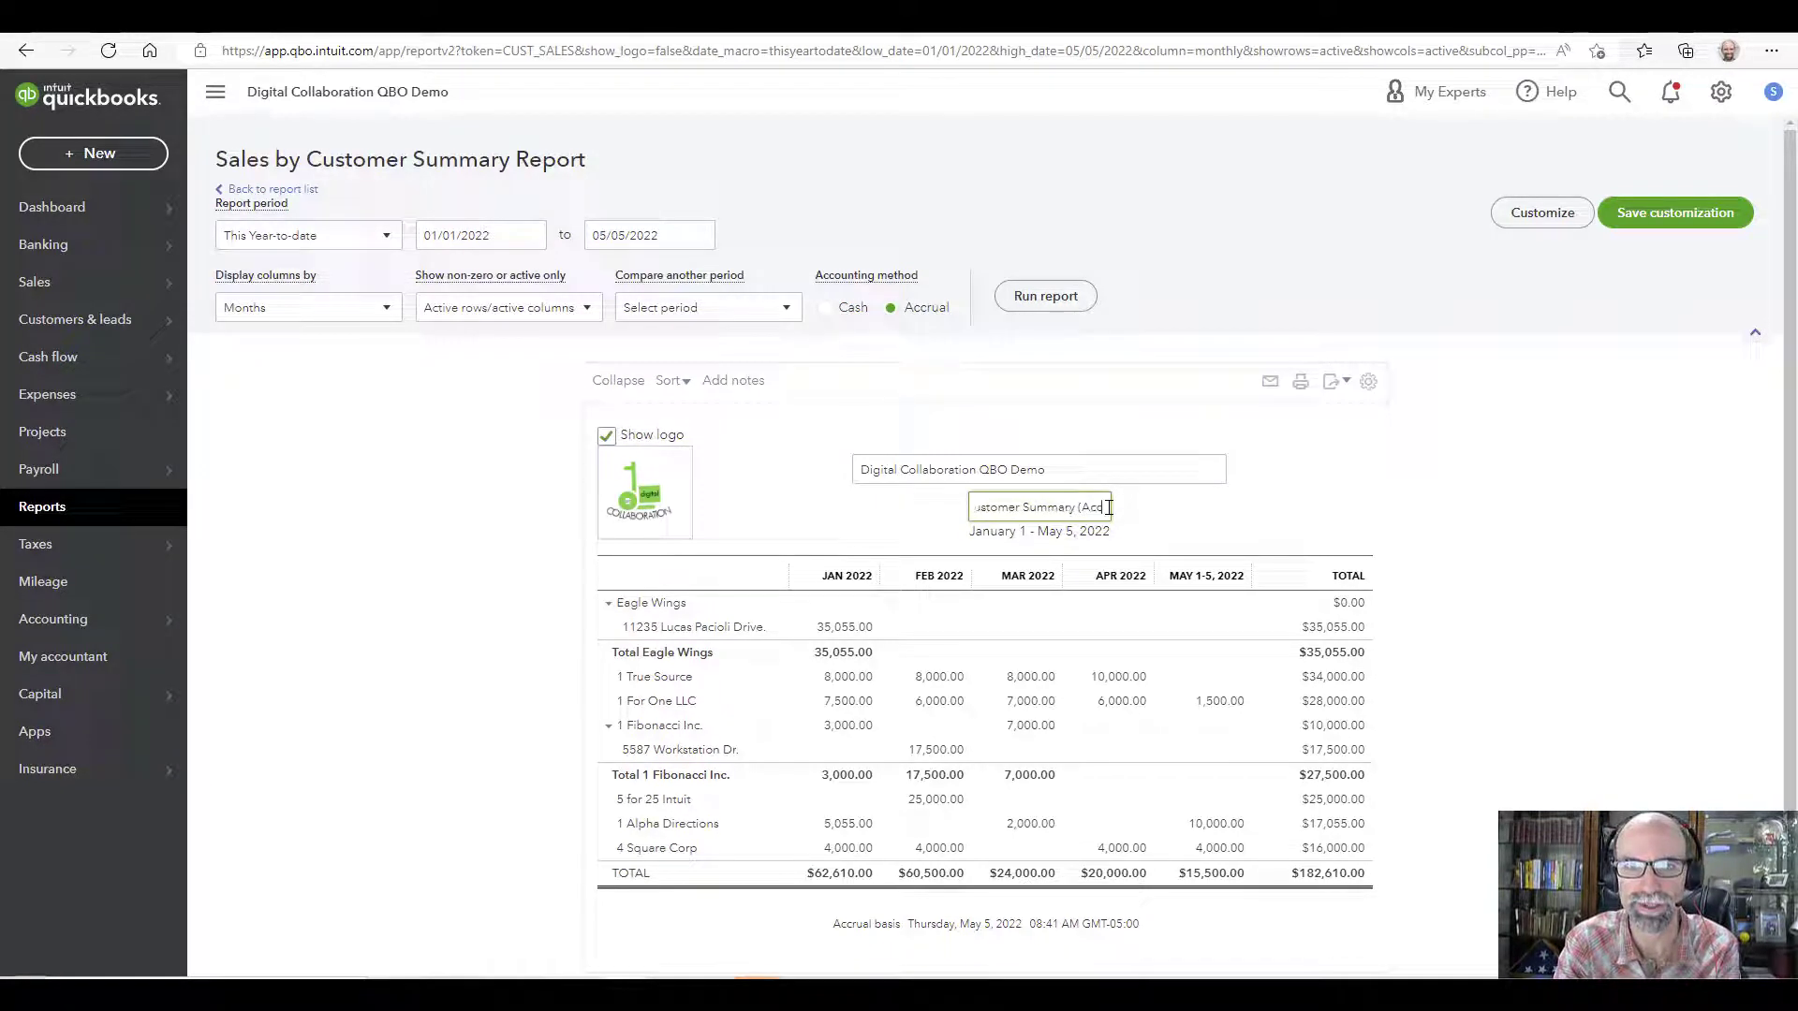
text(rual))
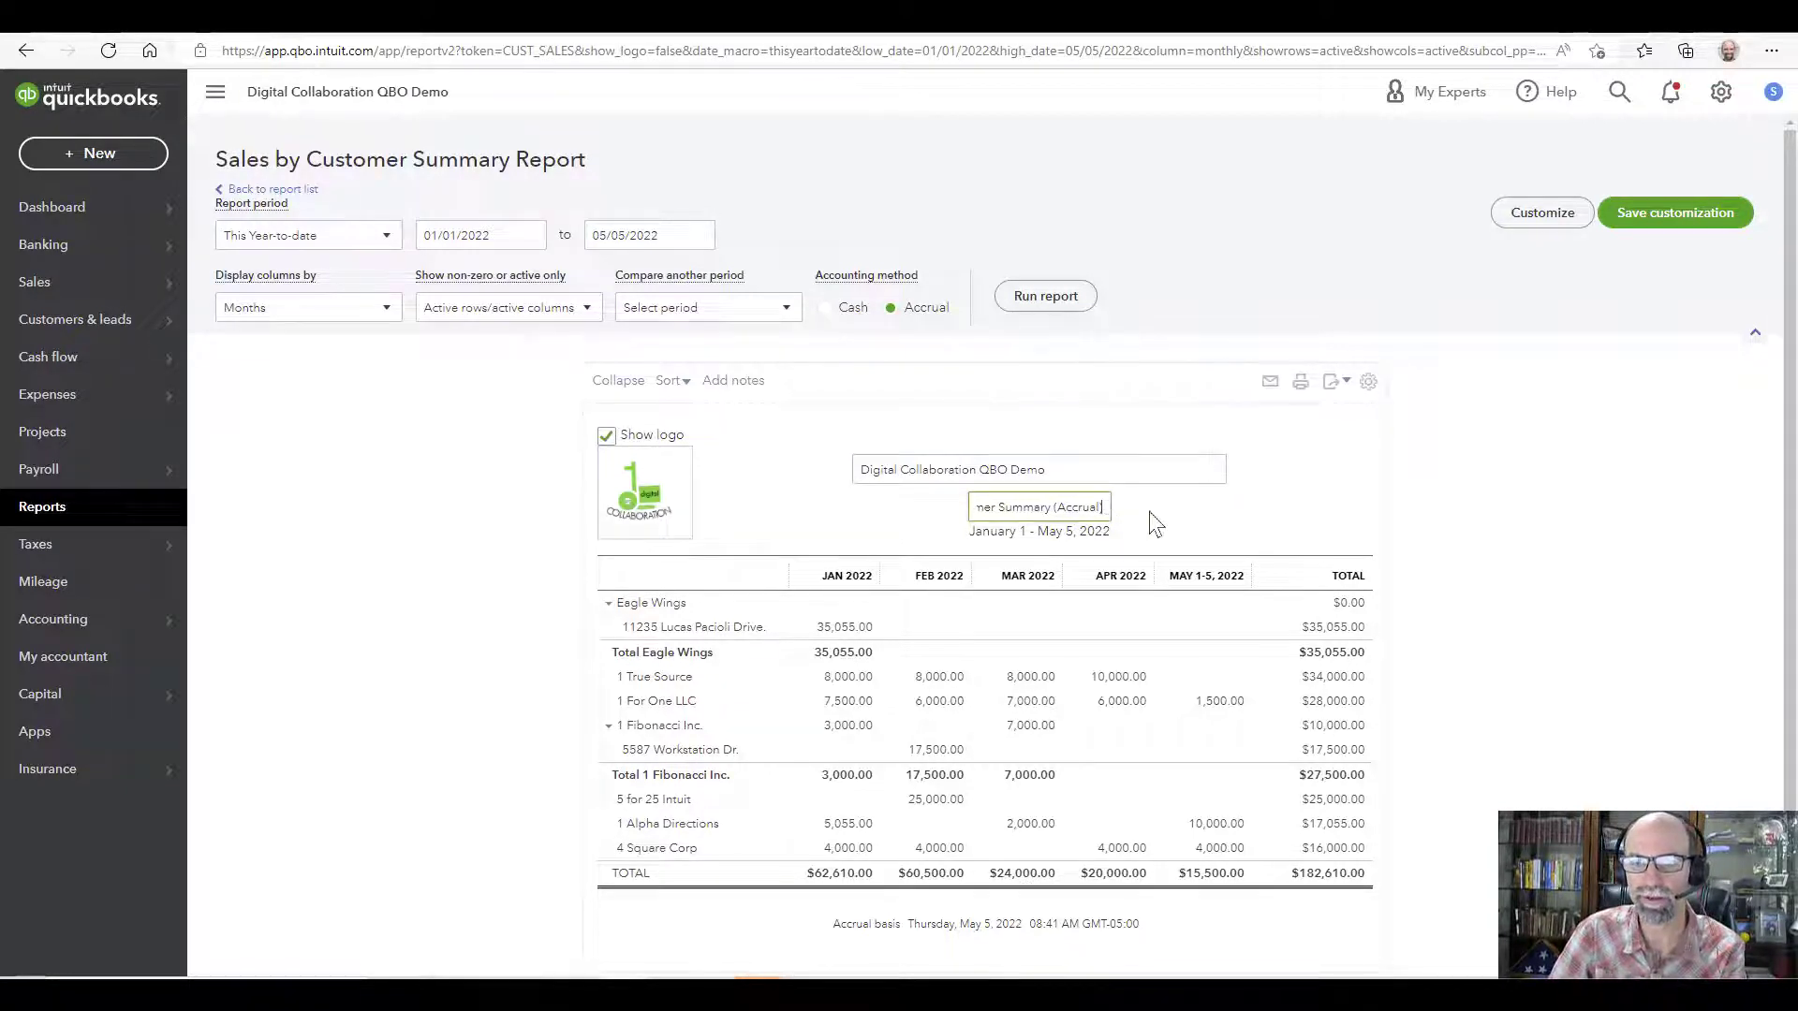
click(1151, 513)
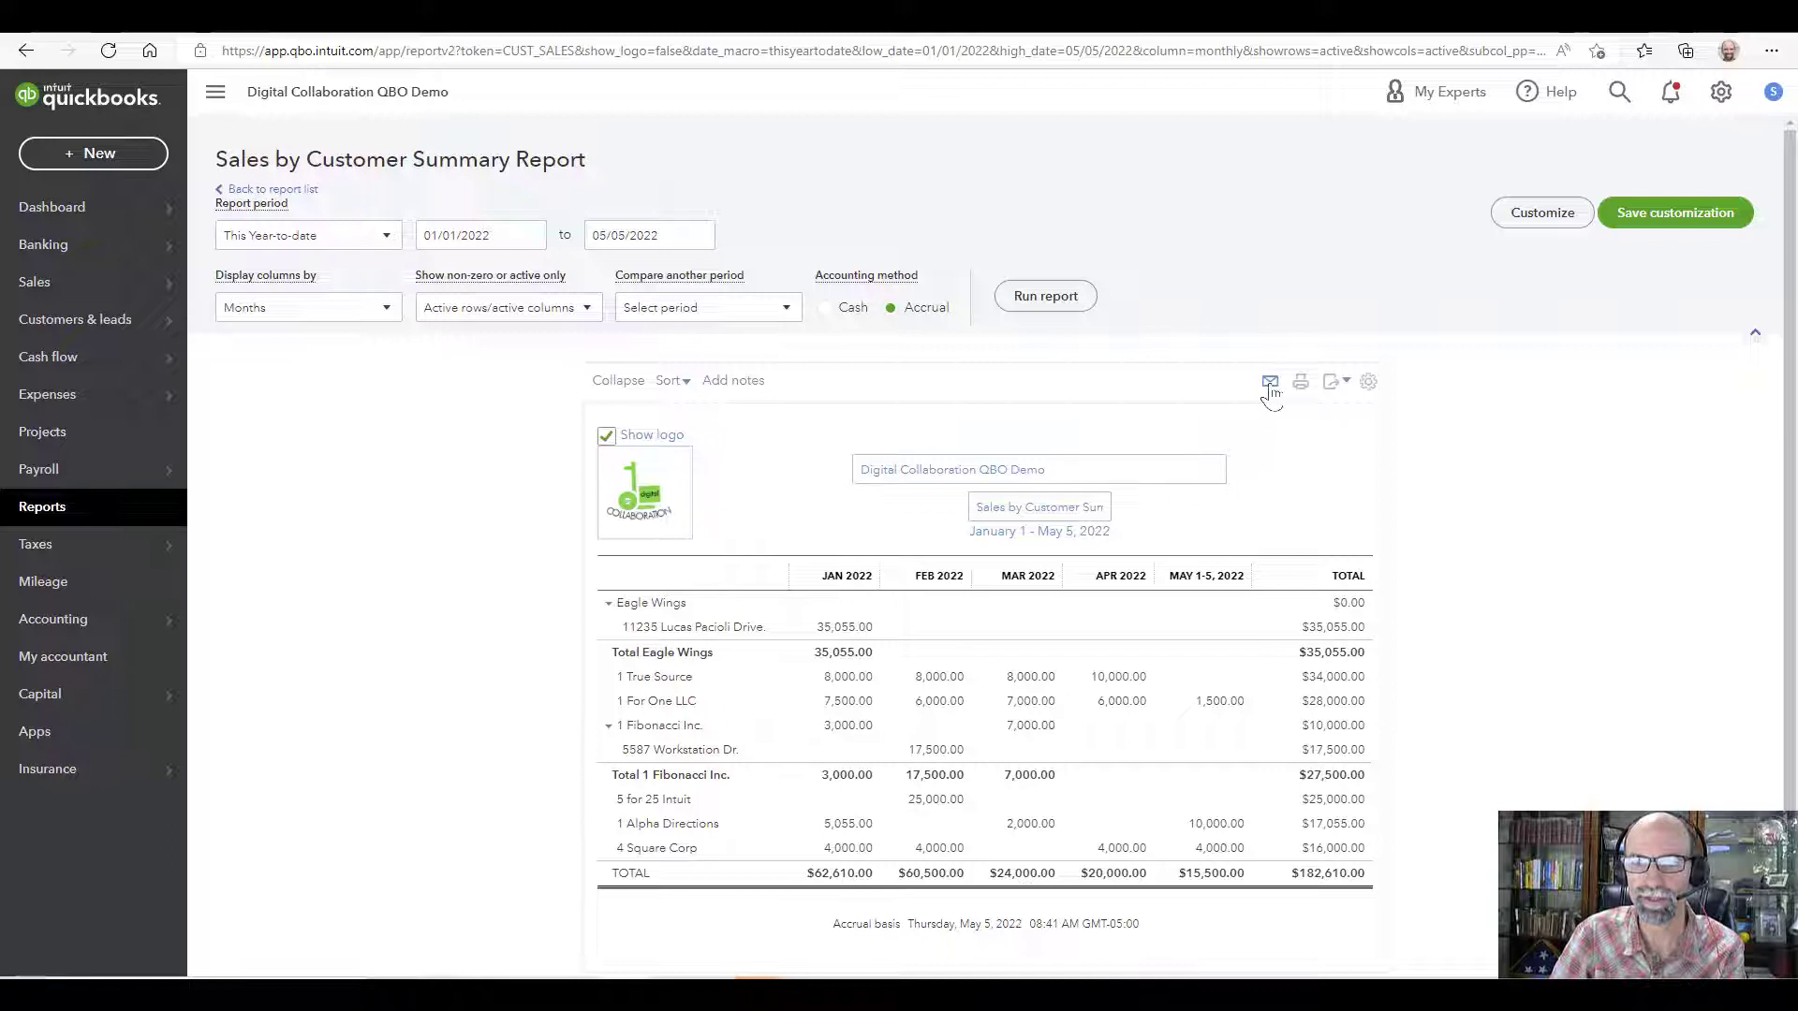
click(1301, 382)
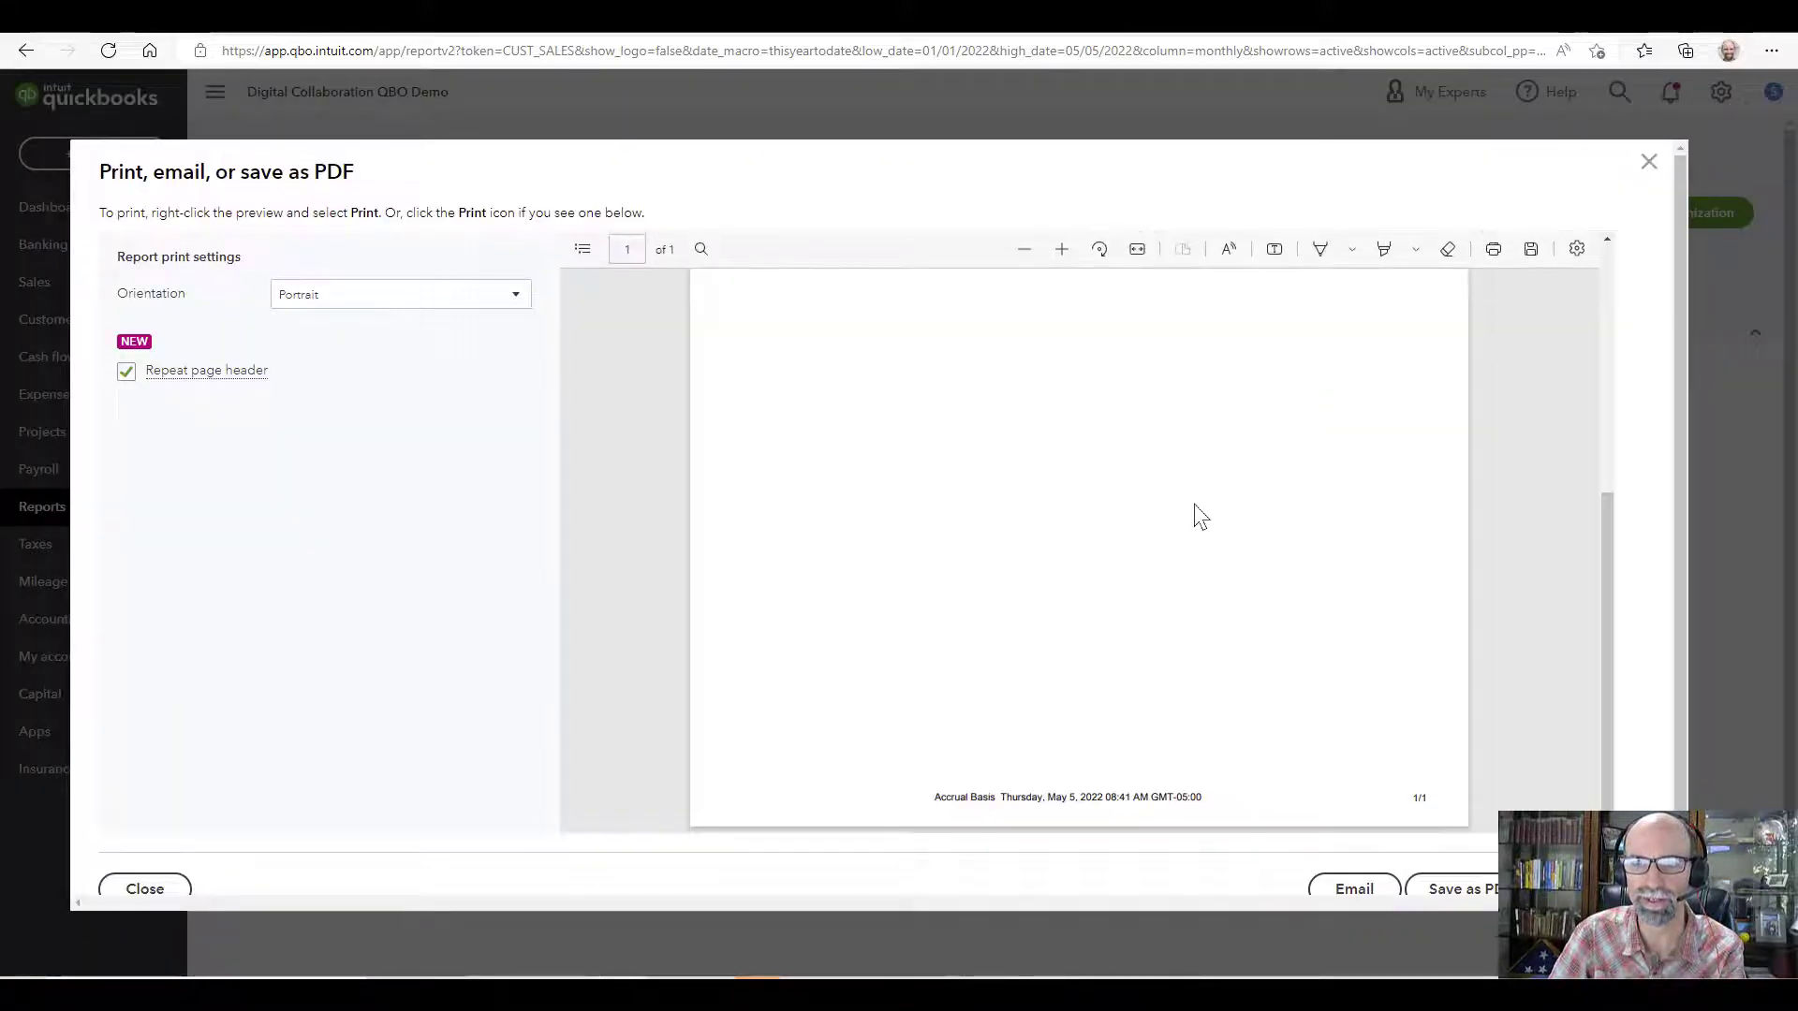
double_click(1164, 356)
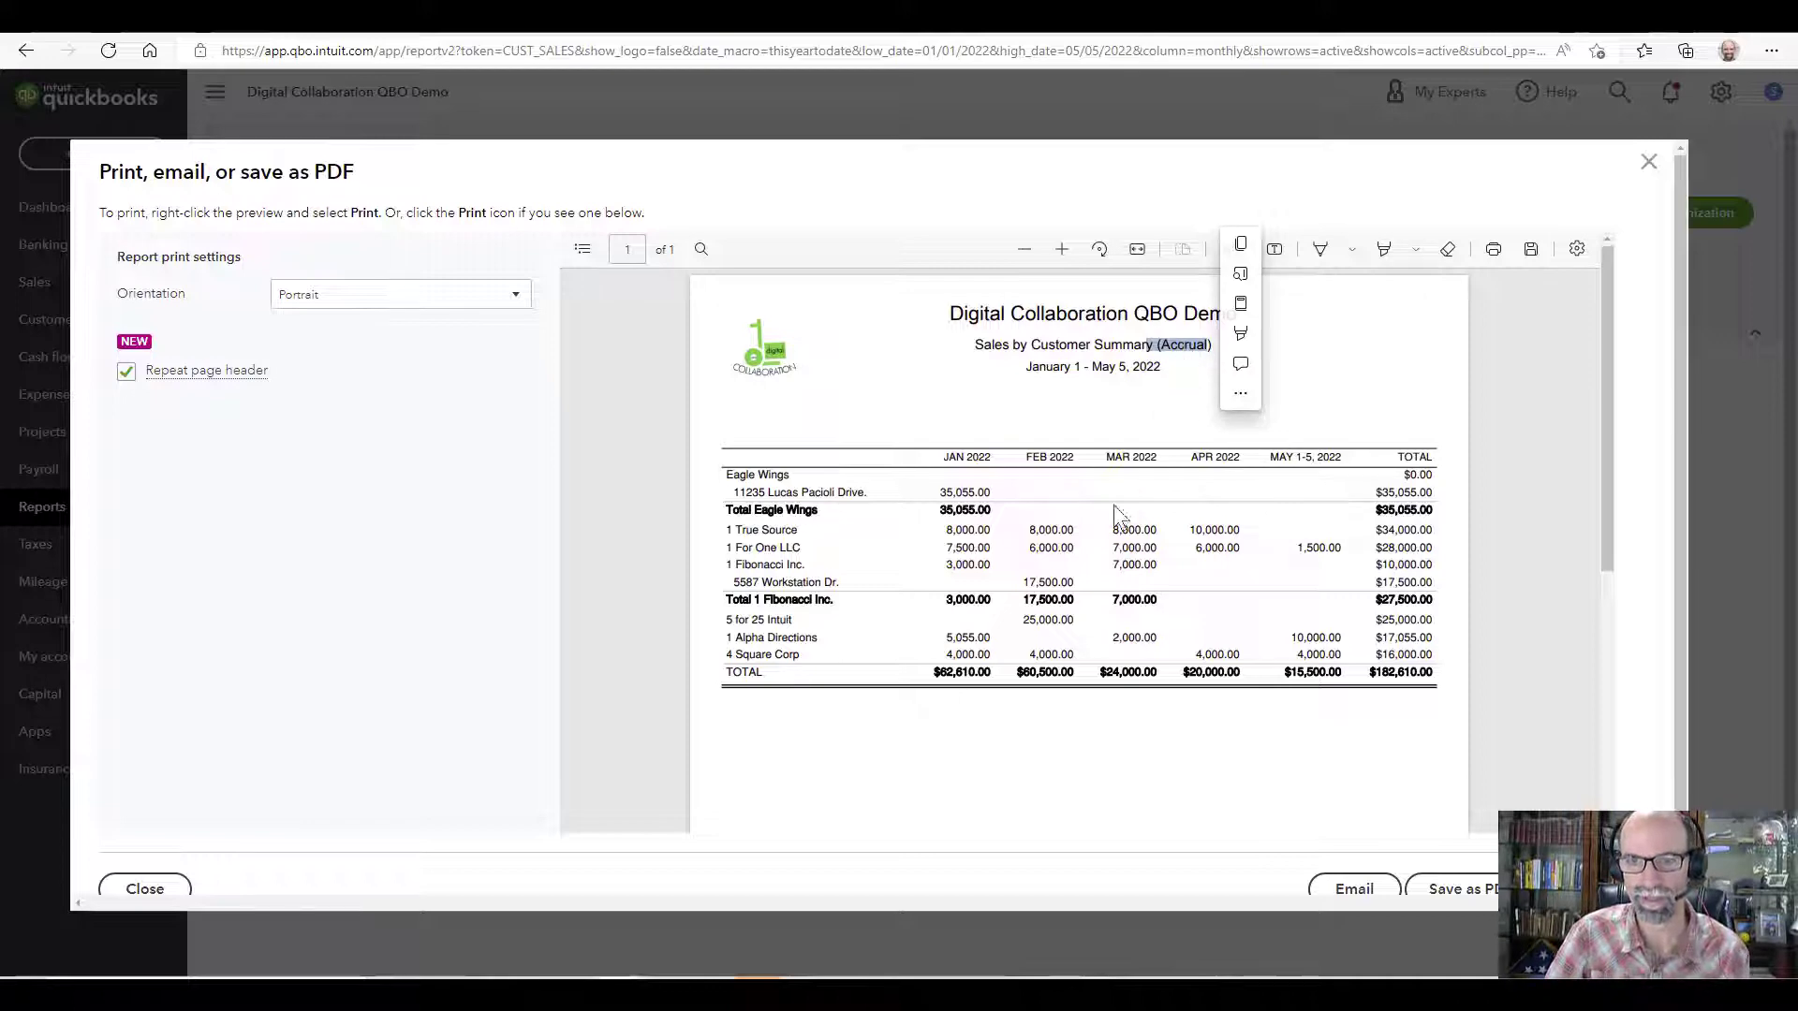
scroll(1114, 504, down, 5)
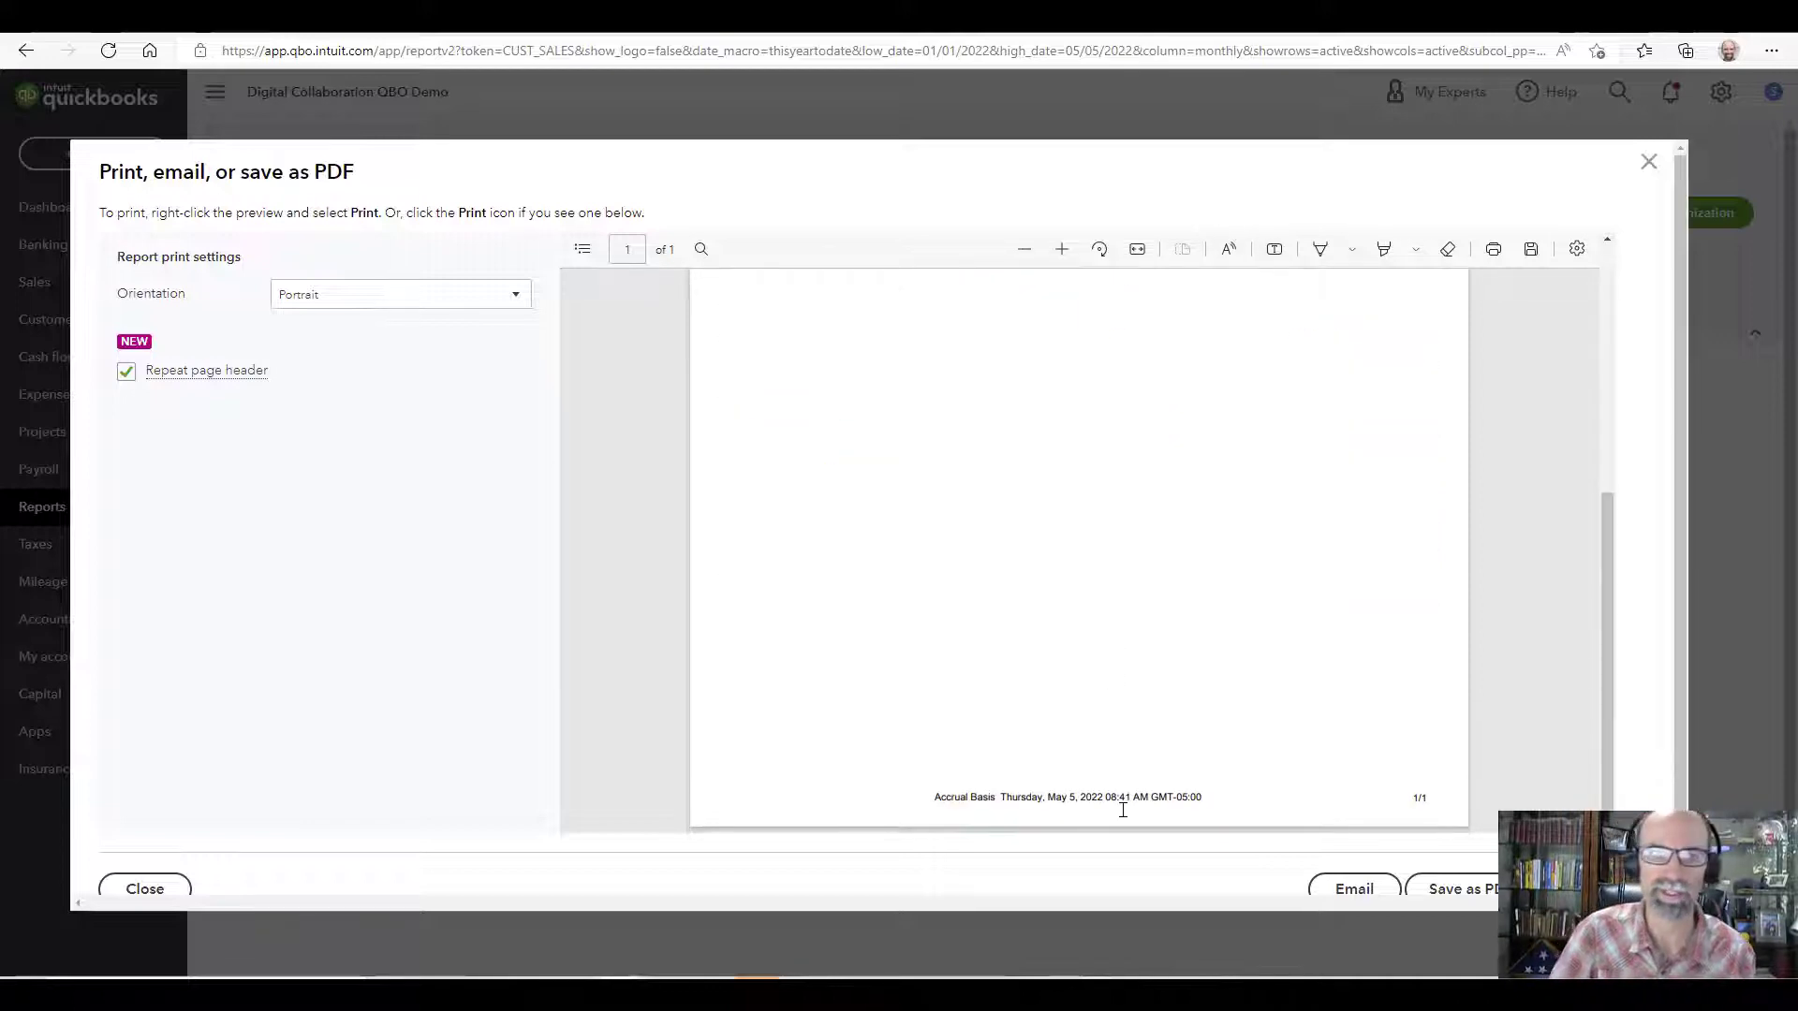
scroll(1123, 809, up, 5)
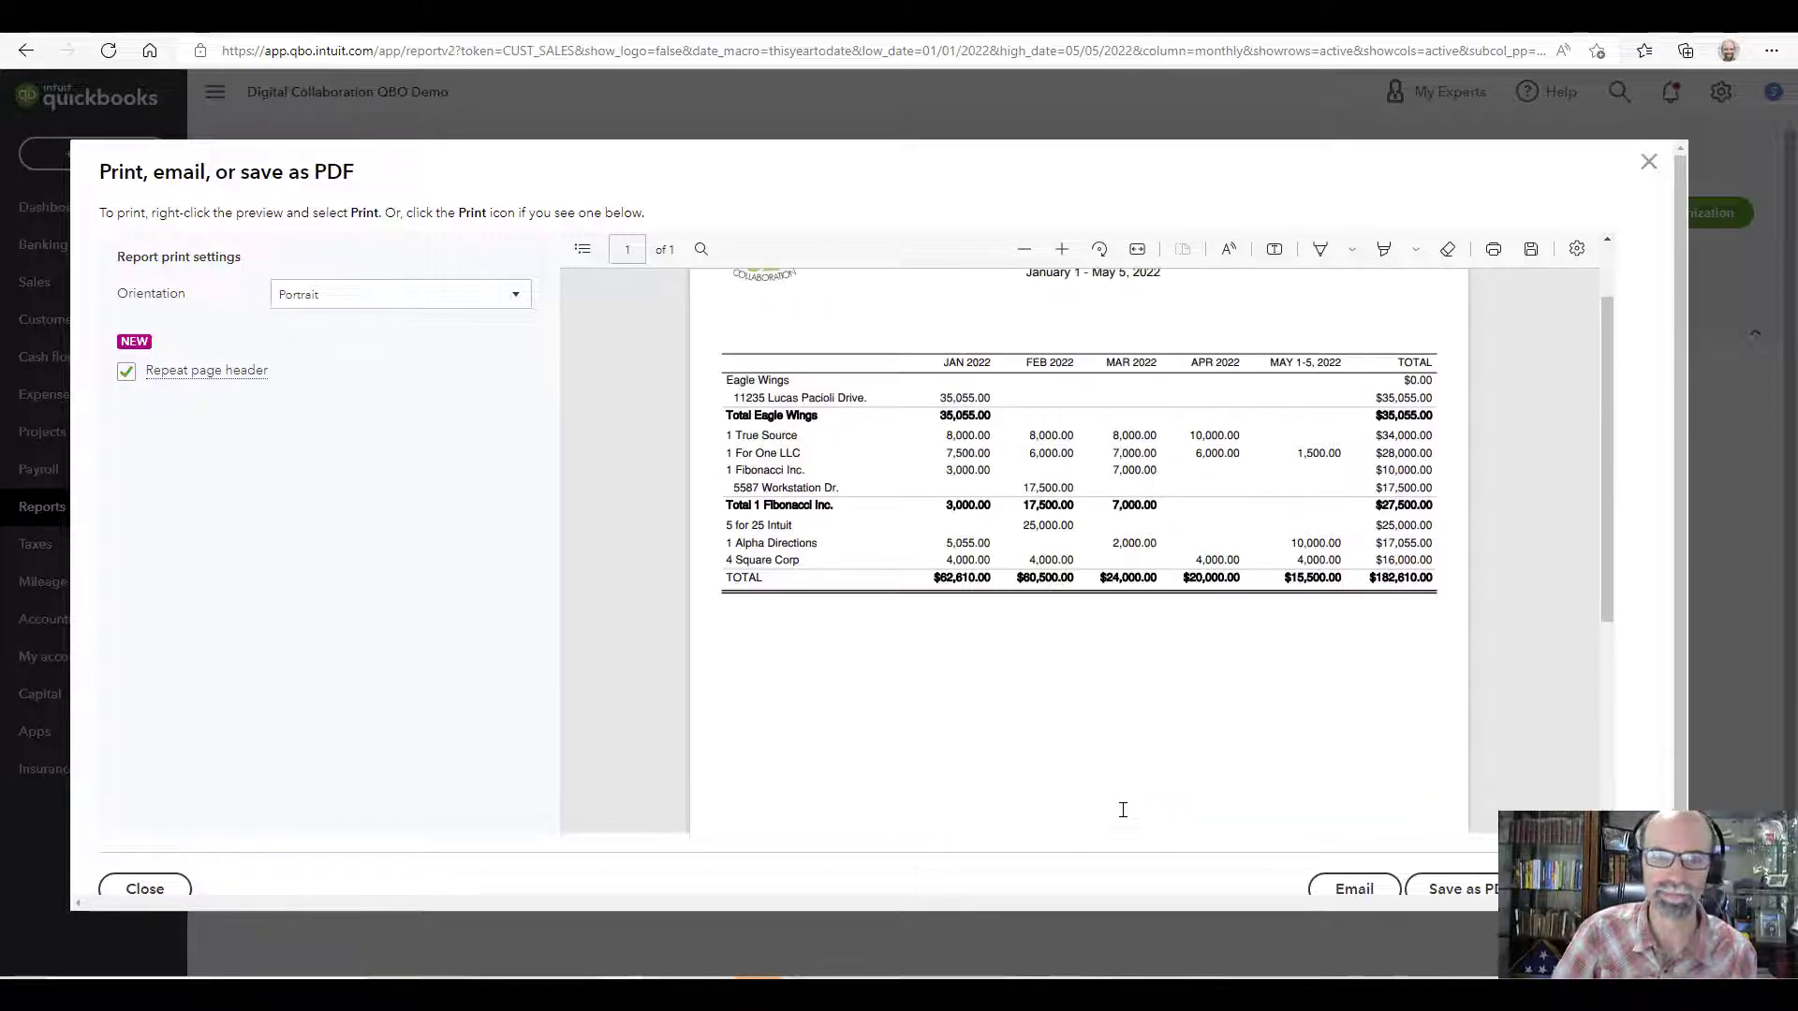
click(1649, 165)
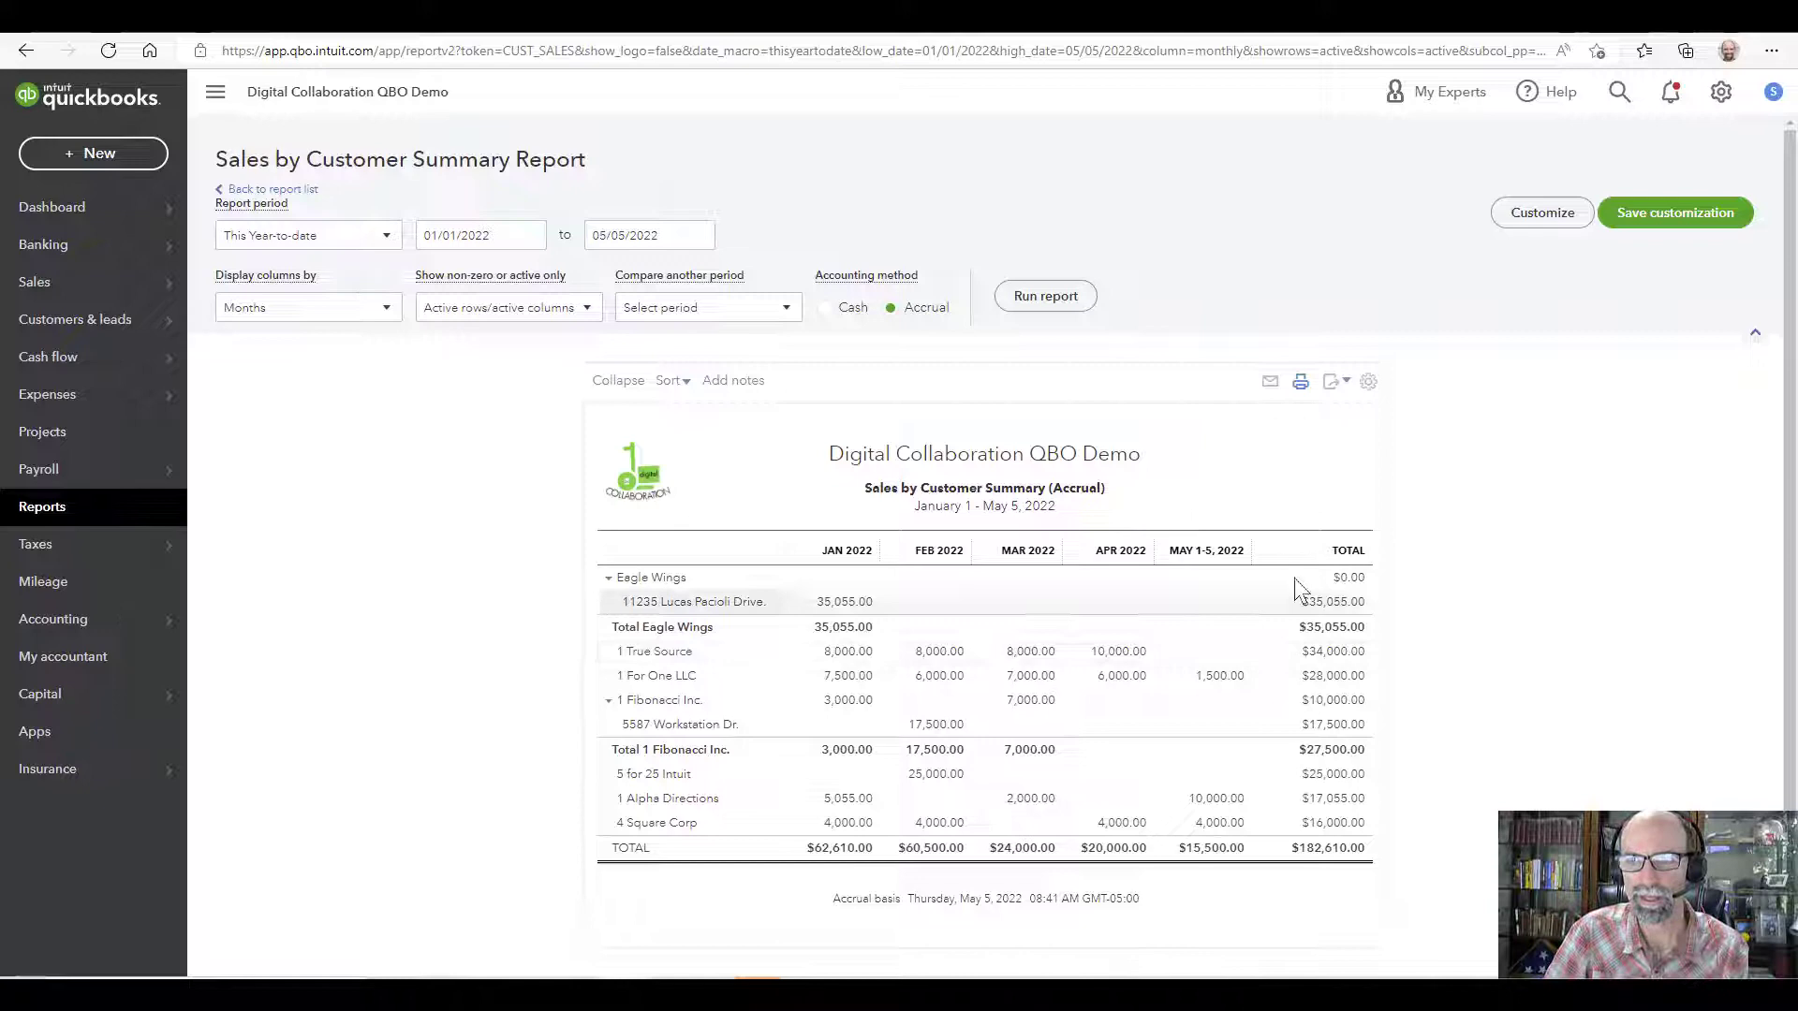
Step: Open the Customize panel, keeping columns displayed by Months
click(1552, 221)
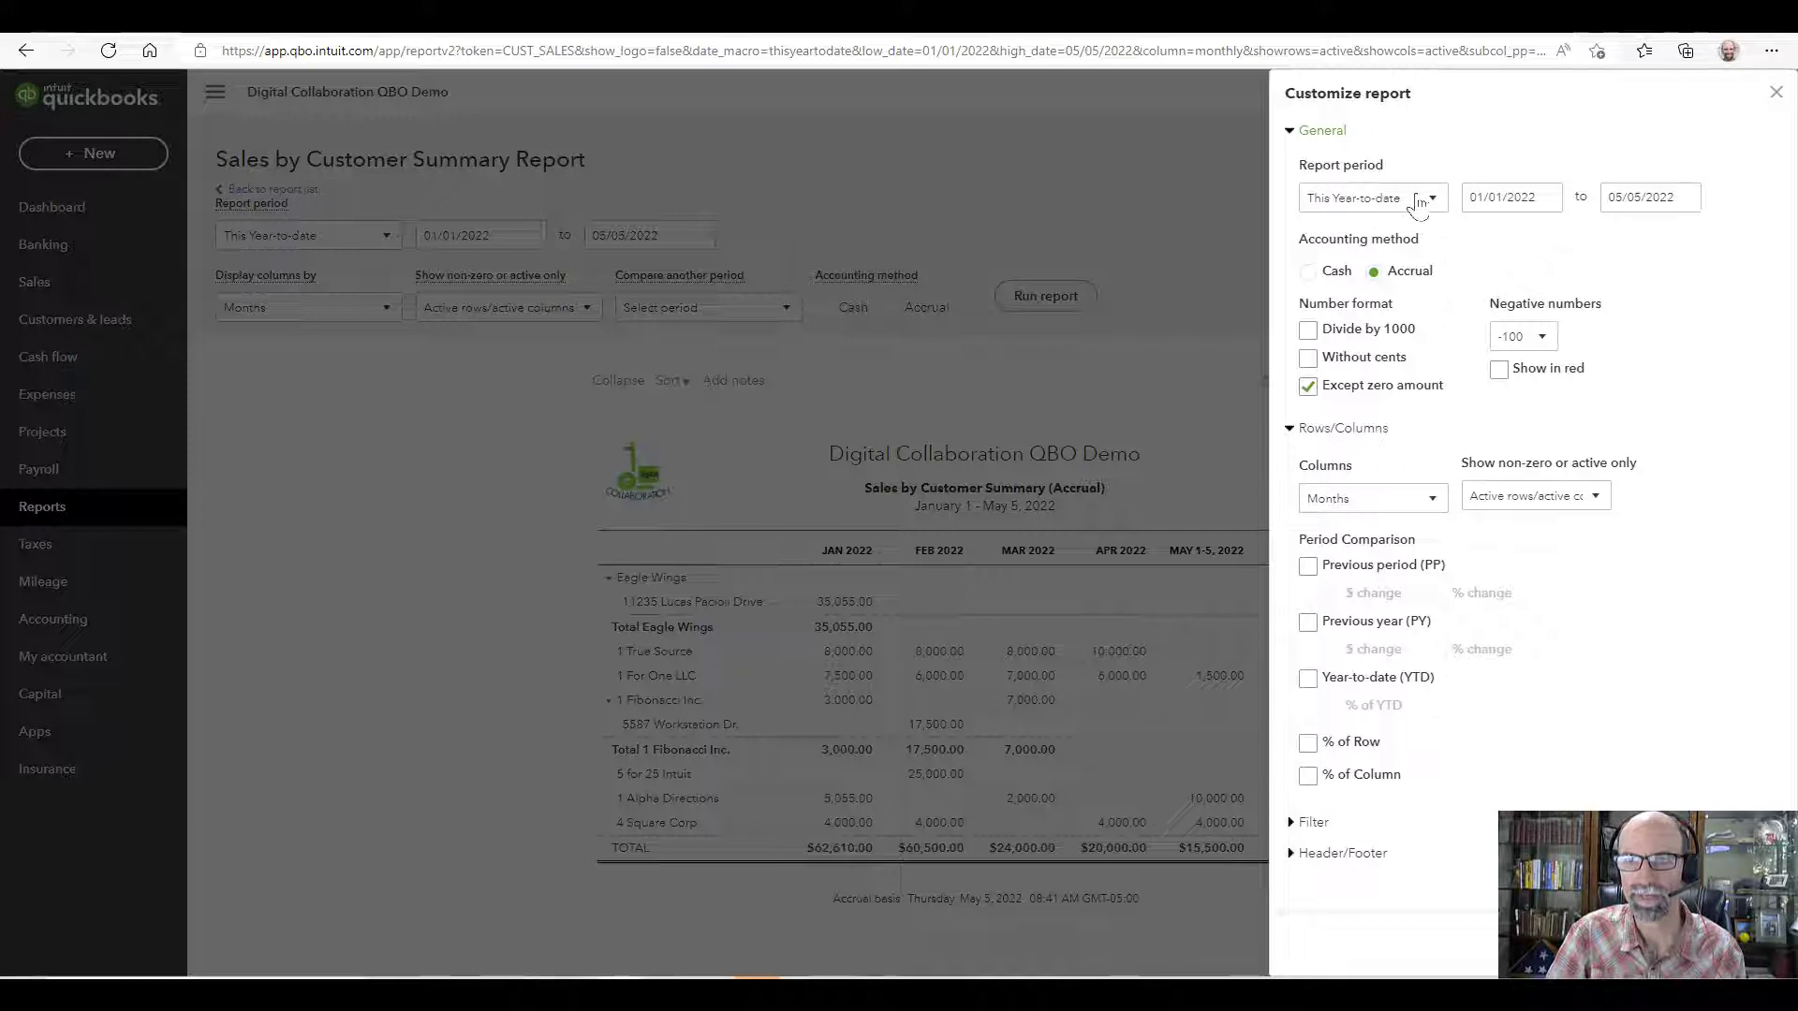
click(1408, 506)
click(1408, 506)
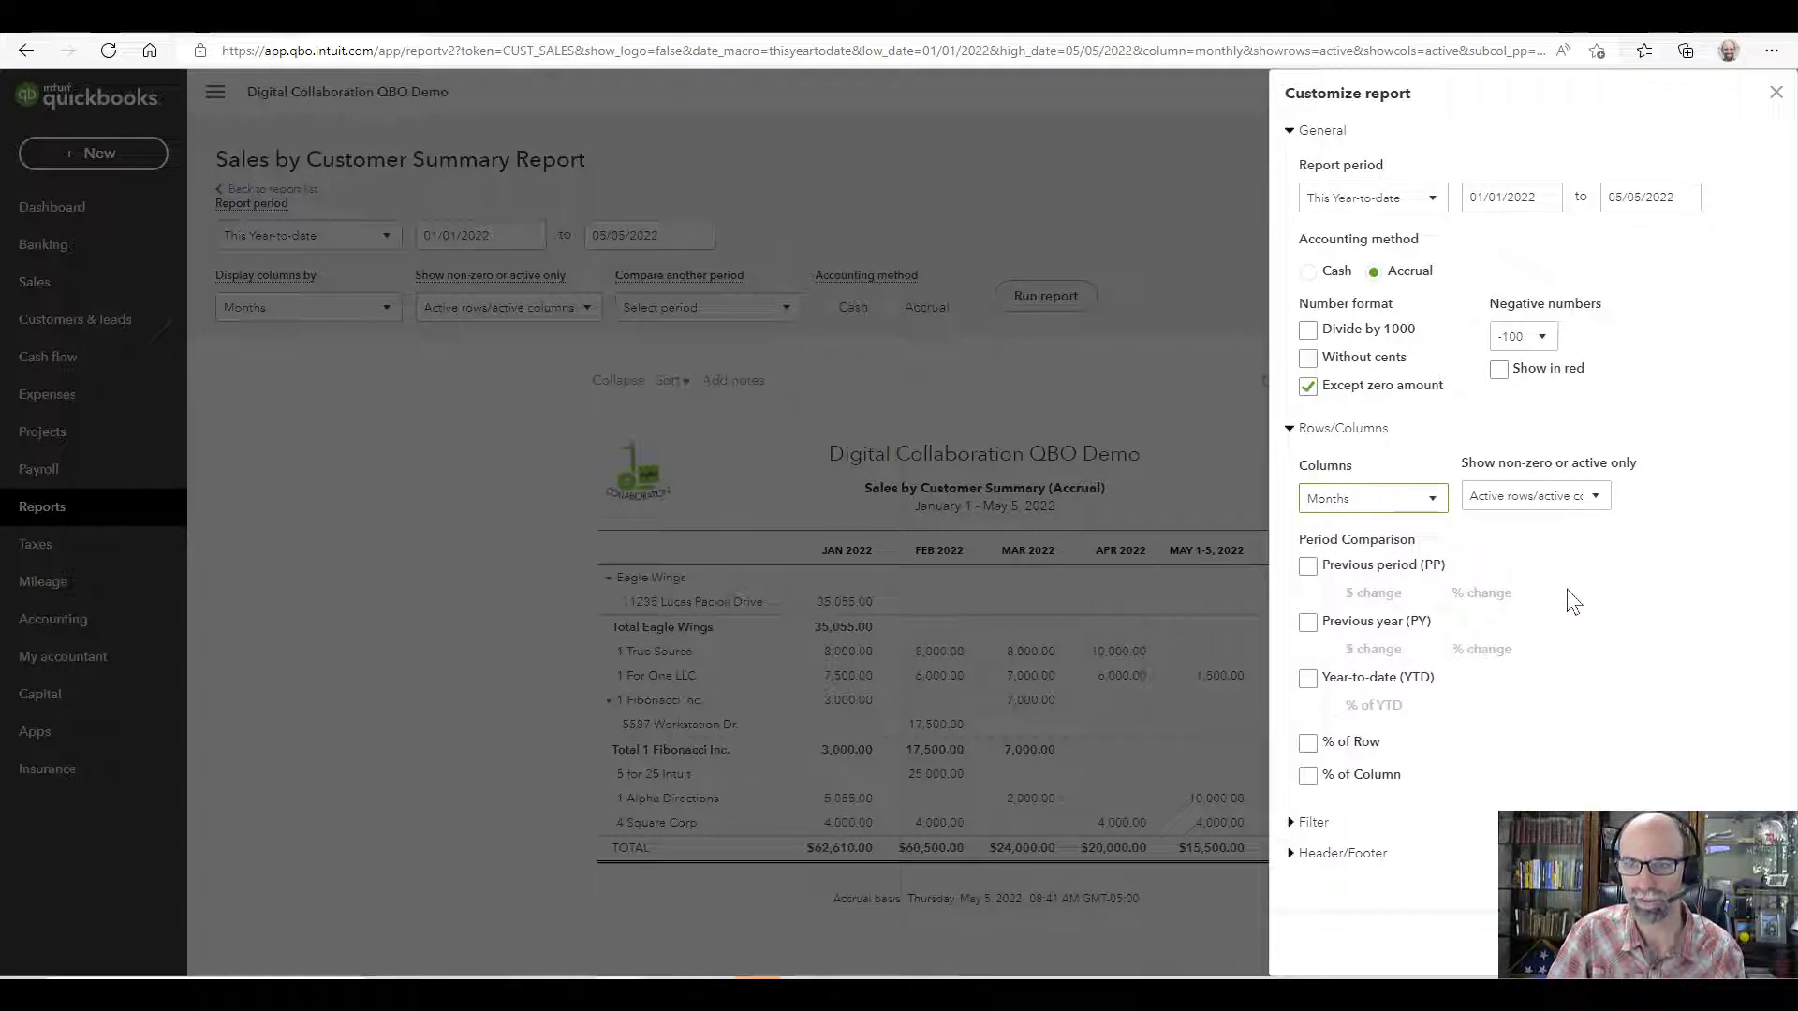
Step: Expand Filter, check Payment Method without changes, and expand Header/Footer
click(1322, 824)
scroll(1536, 655, down, 3)
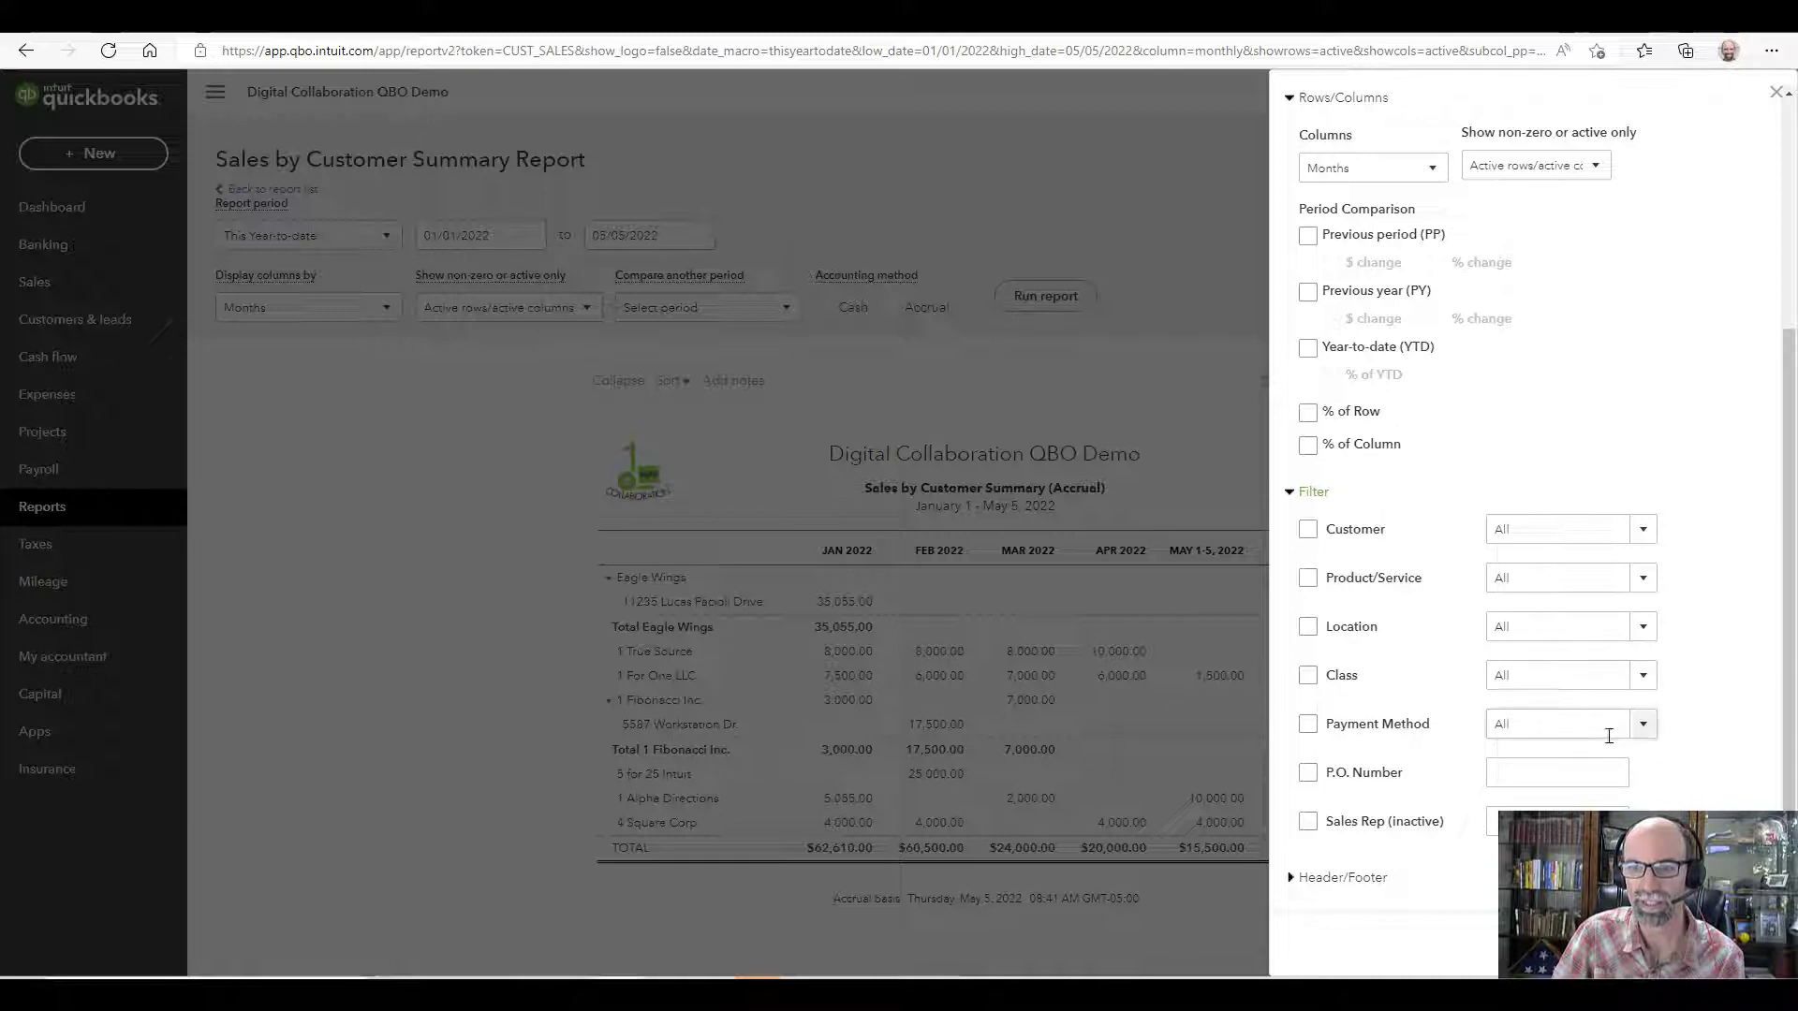
click(1640, 738)
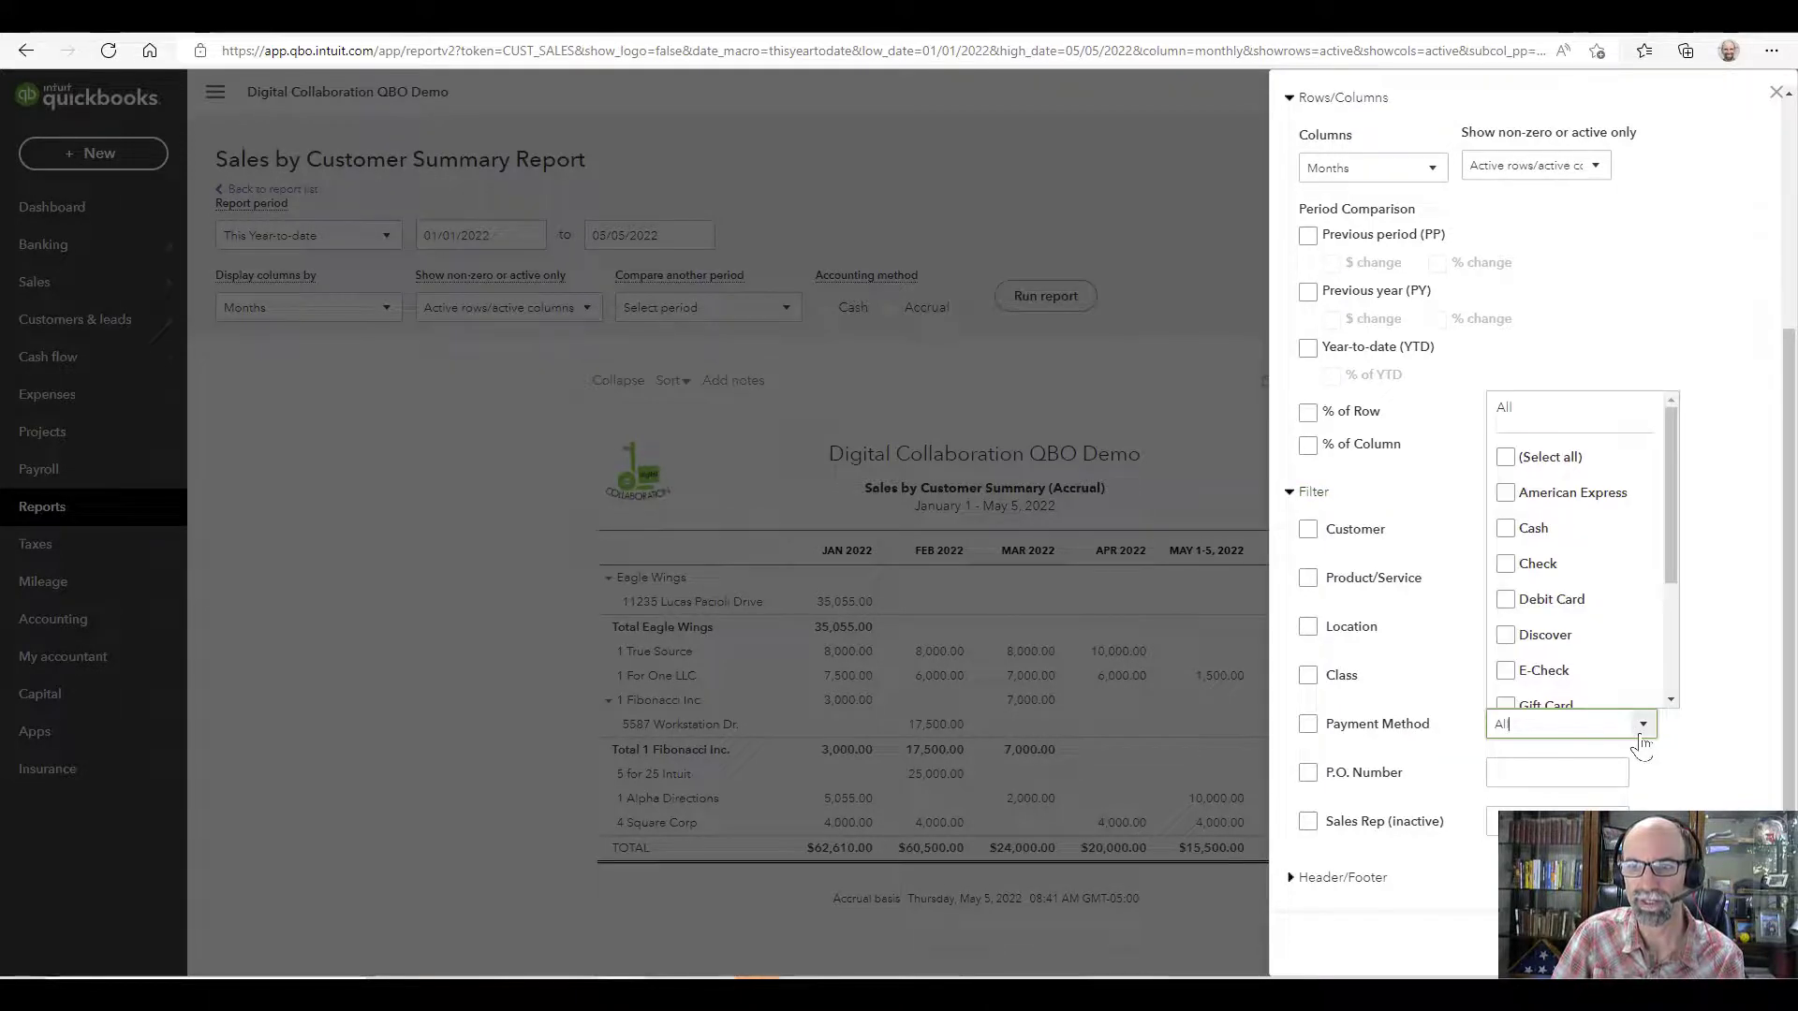
click(1663, 769)
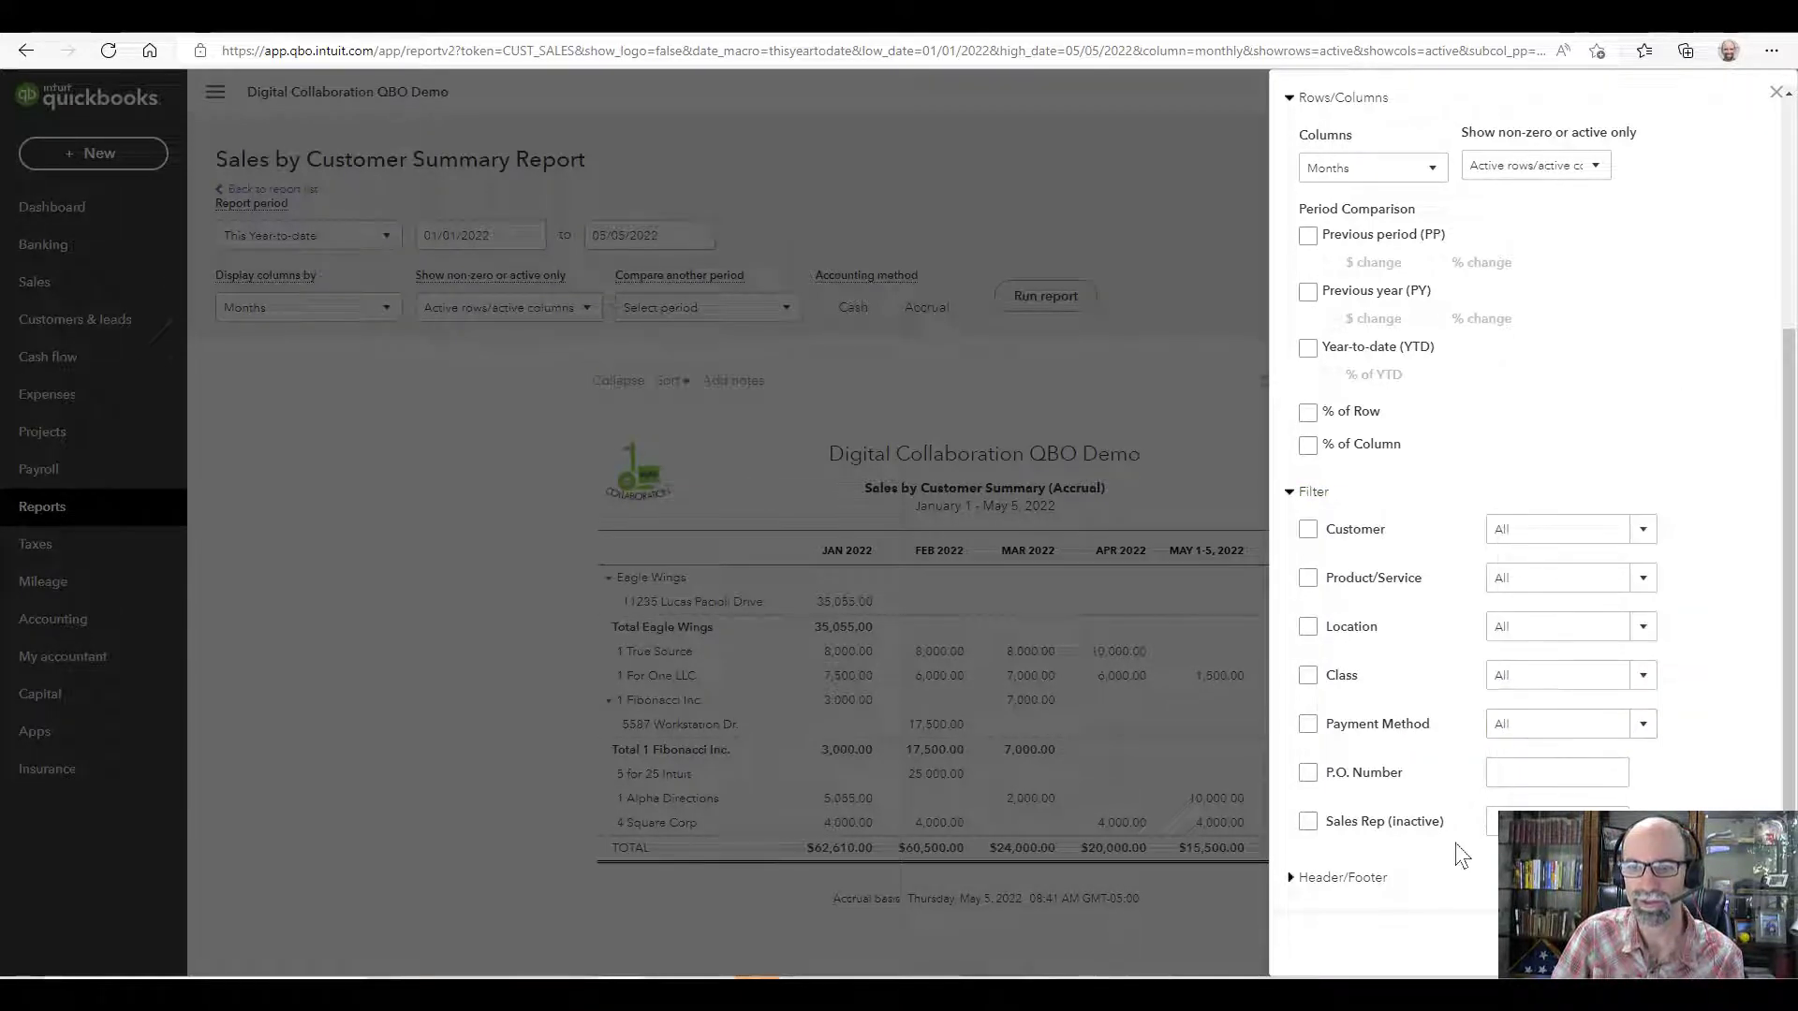
click(1341, 879)
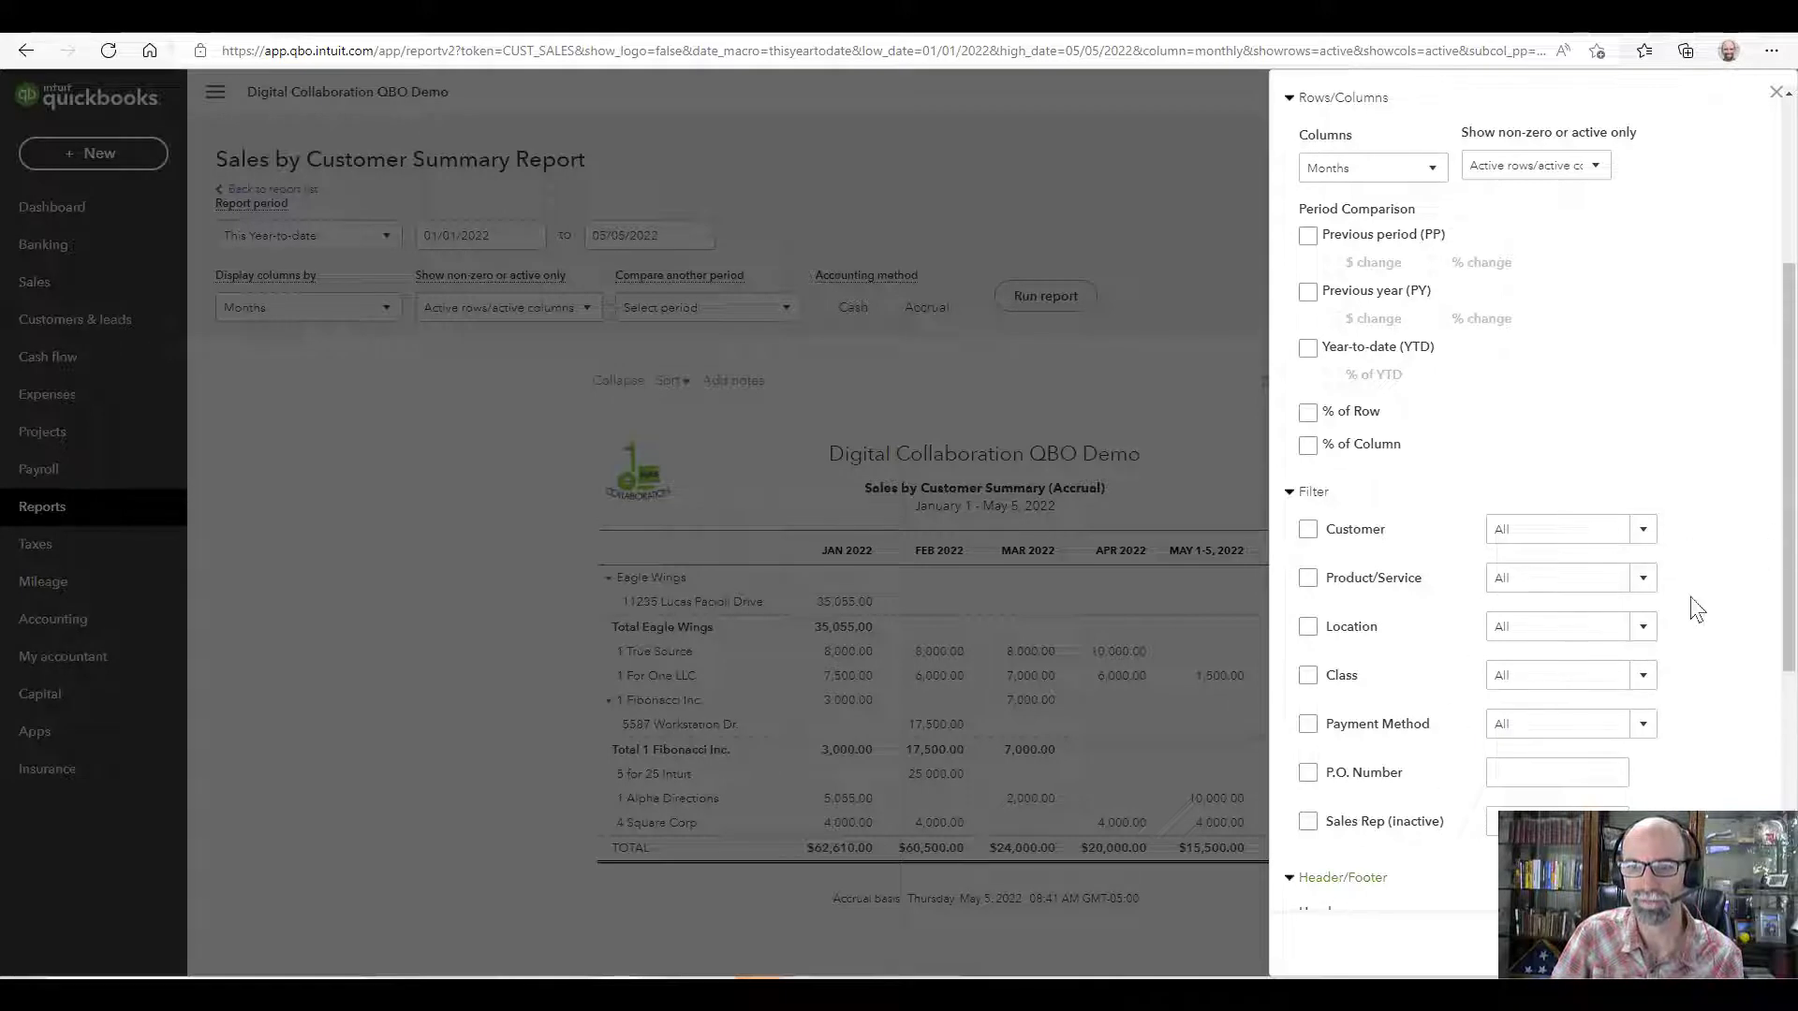
scroll(1691, 609, down, 5)
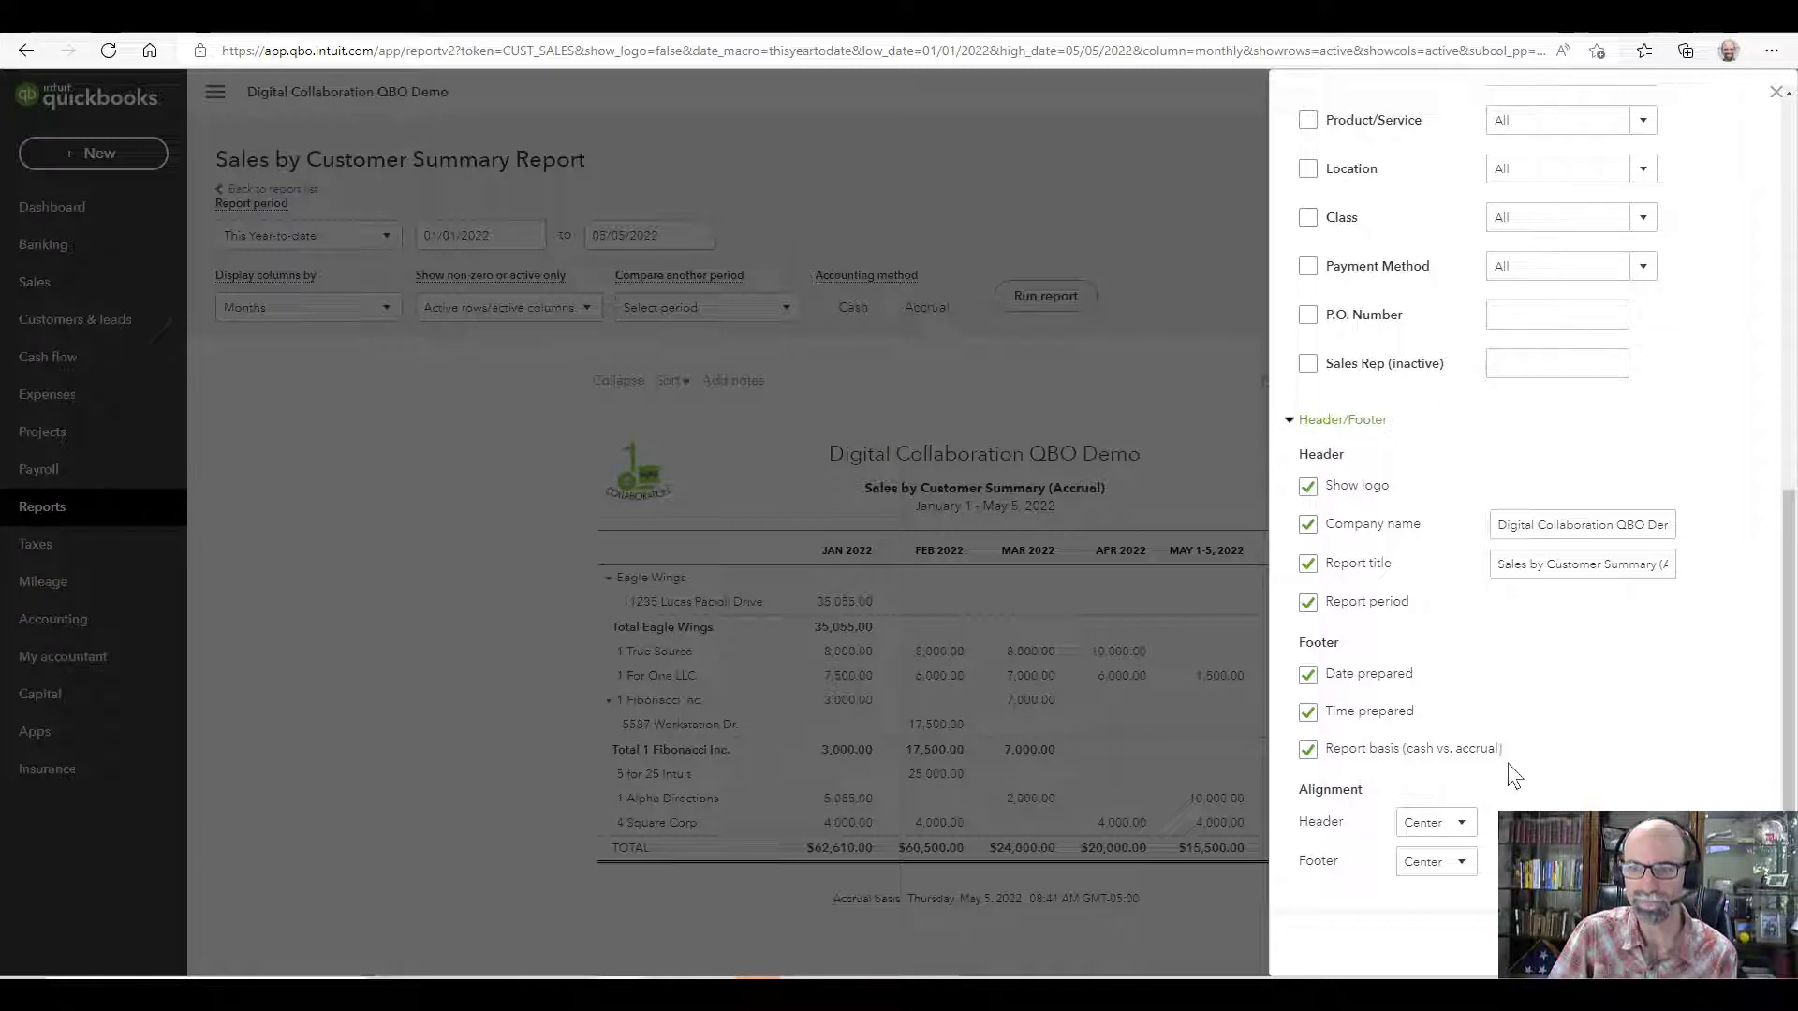
Step: Save the custom report 'Sales by Customer Summary (Accrual)' shared with All users
click(1776, 91)
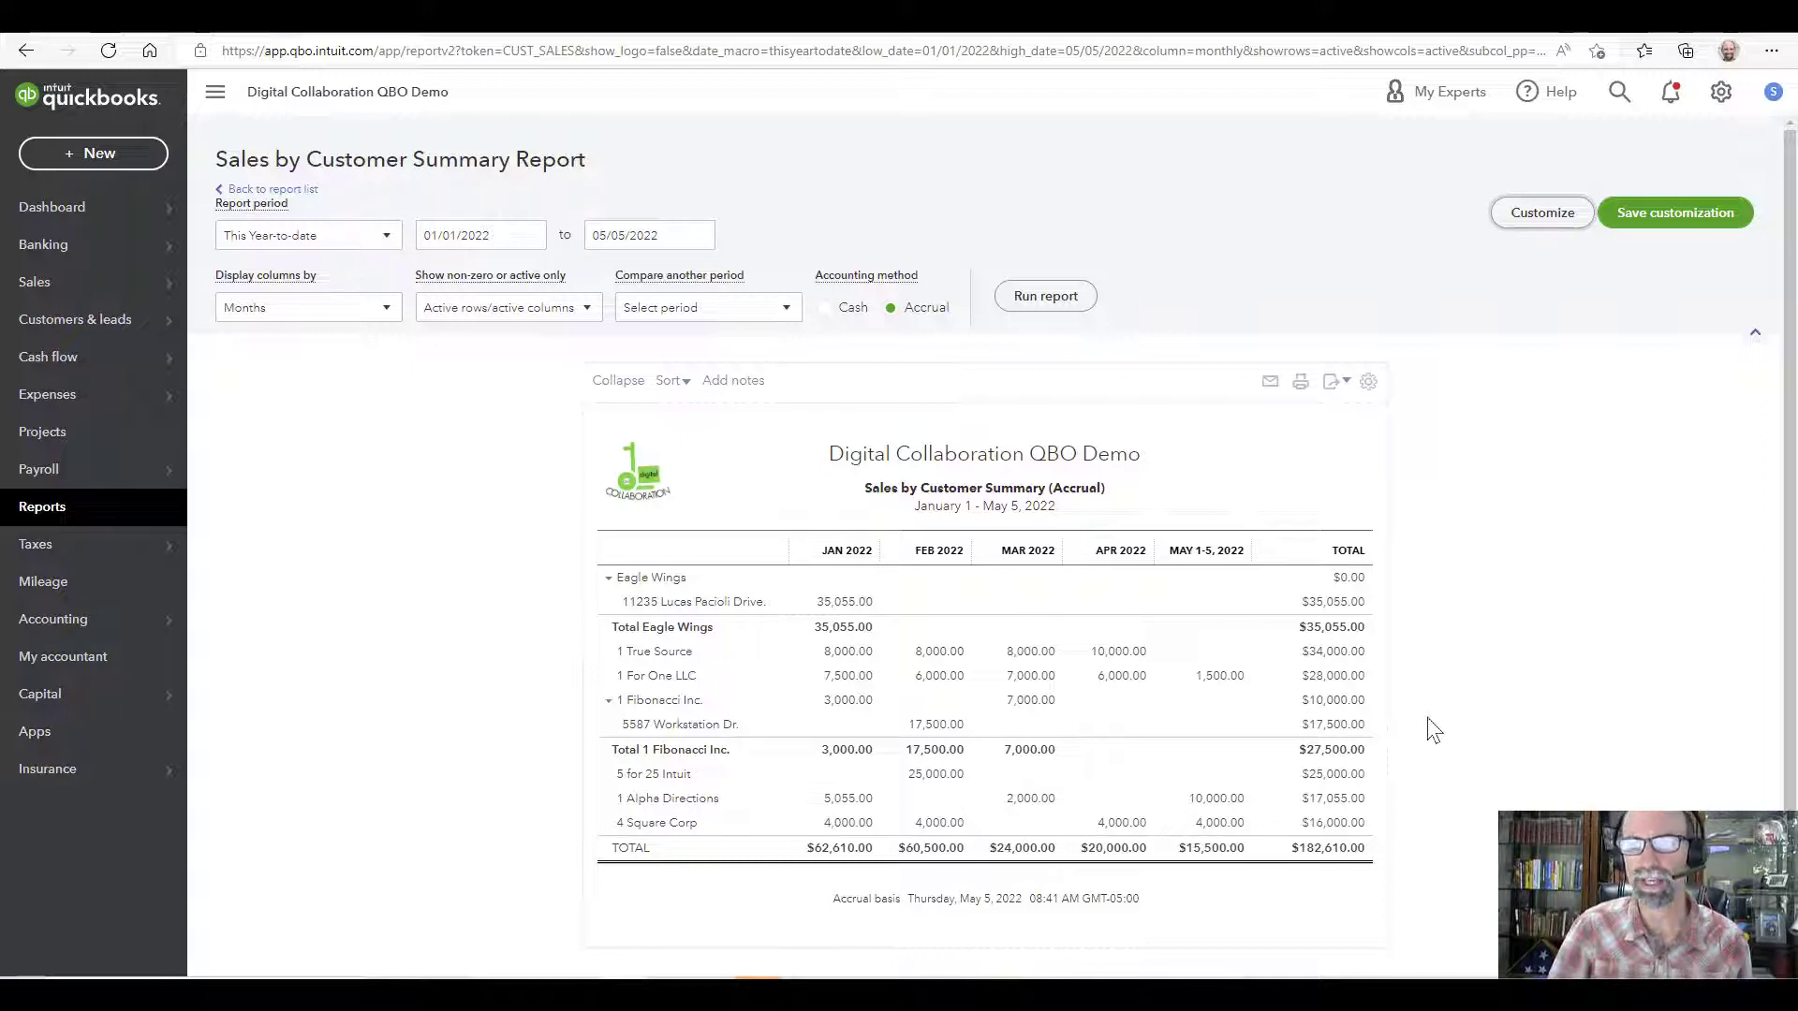
click(1650, 217)
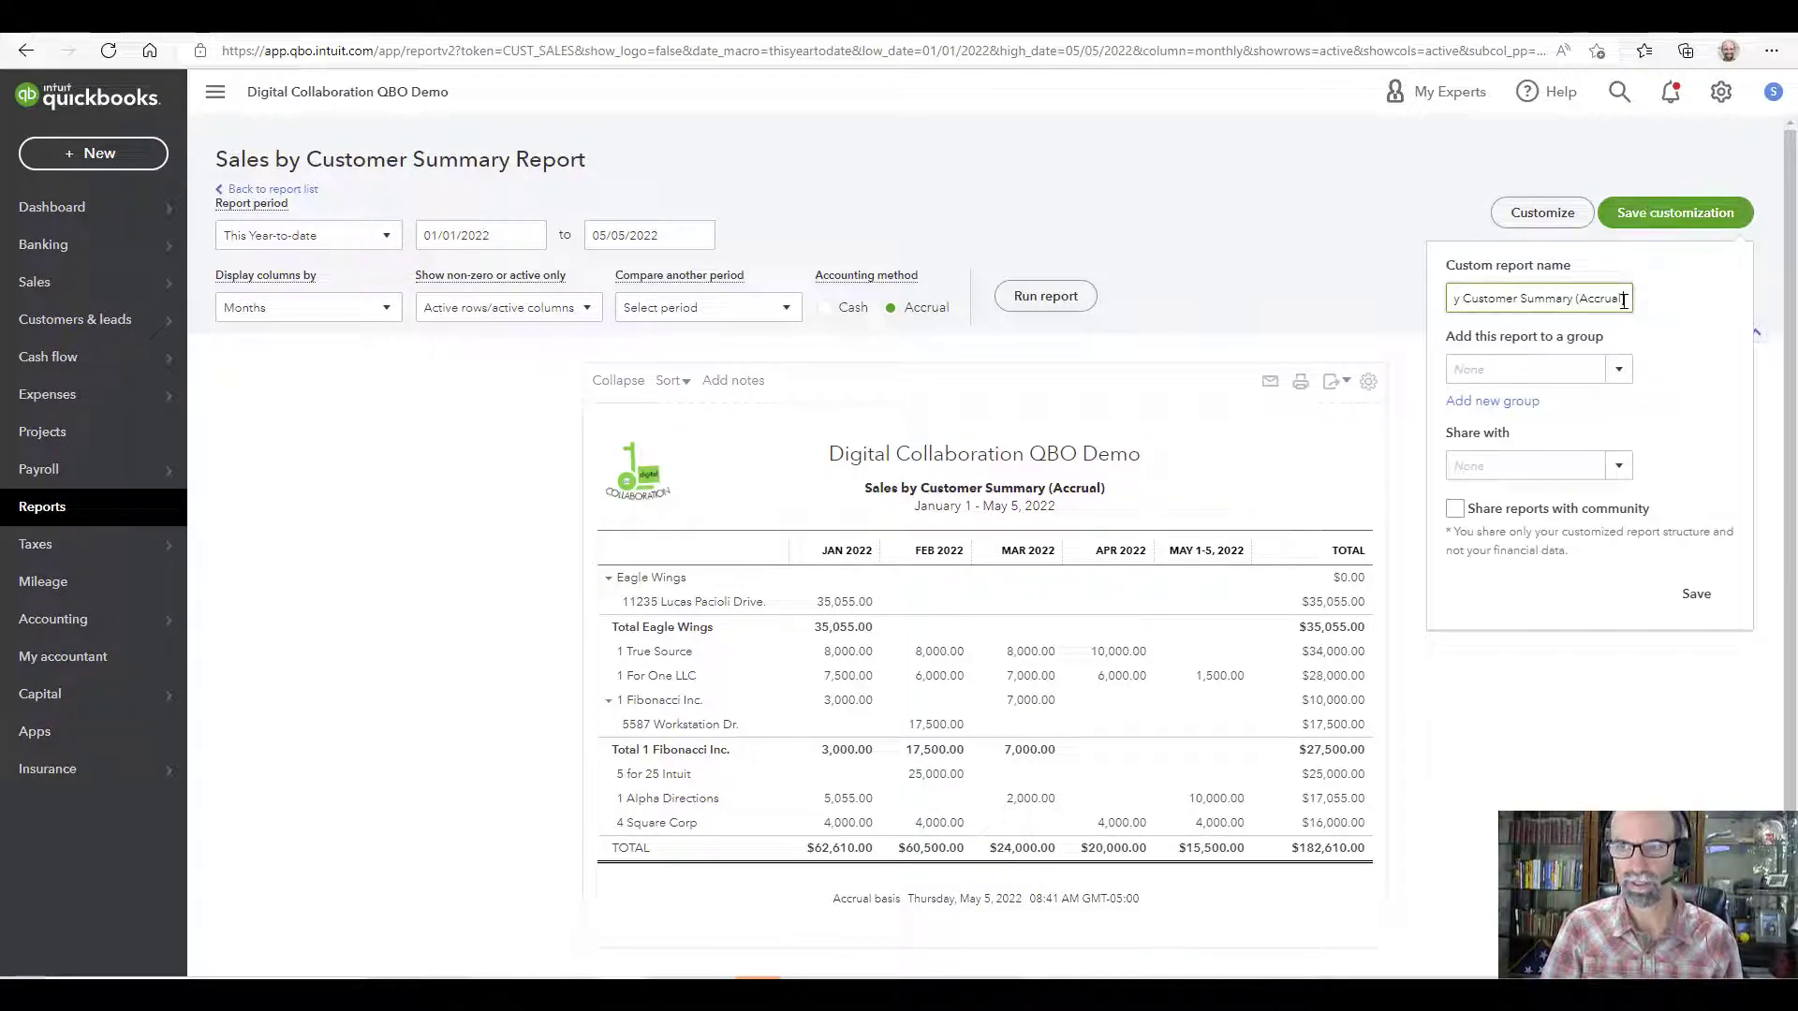
drag(1623, 299, 1369, 299)
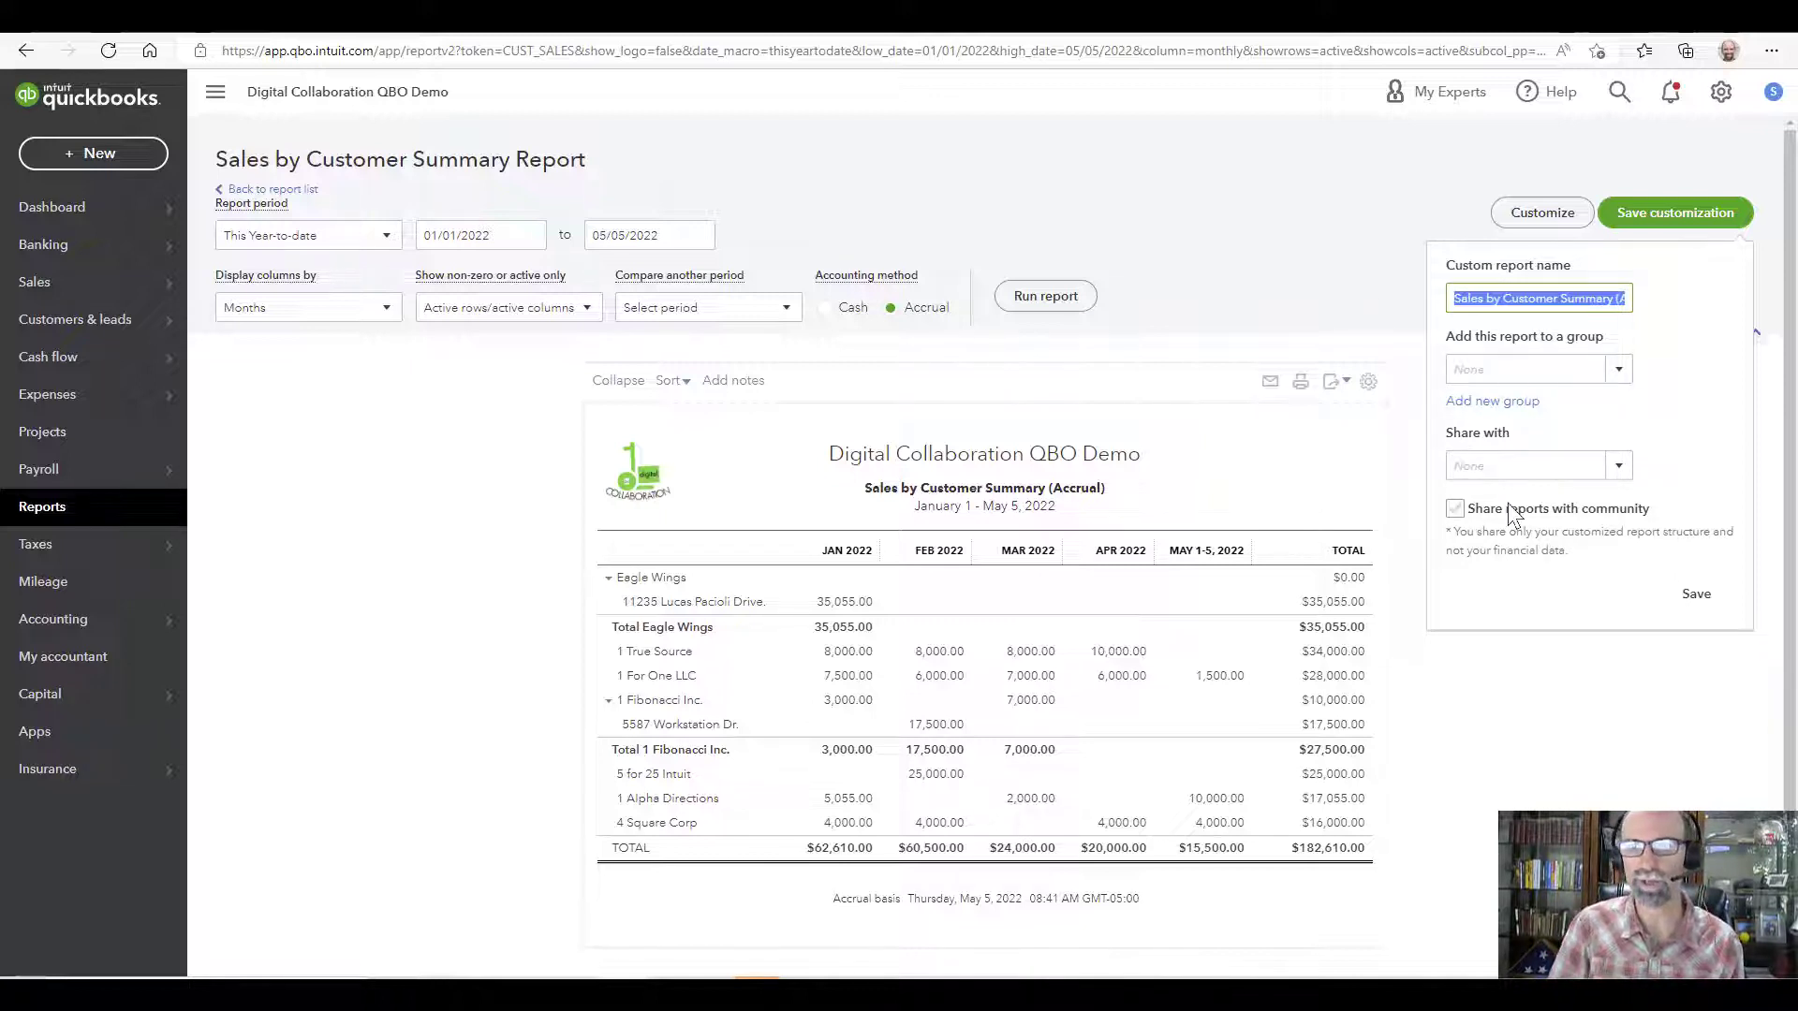
click(1591, 470)
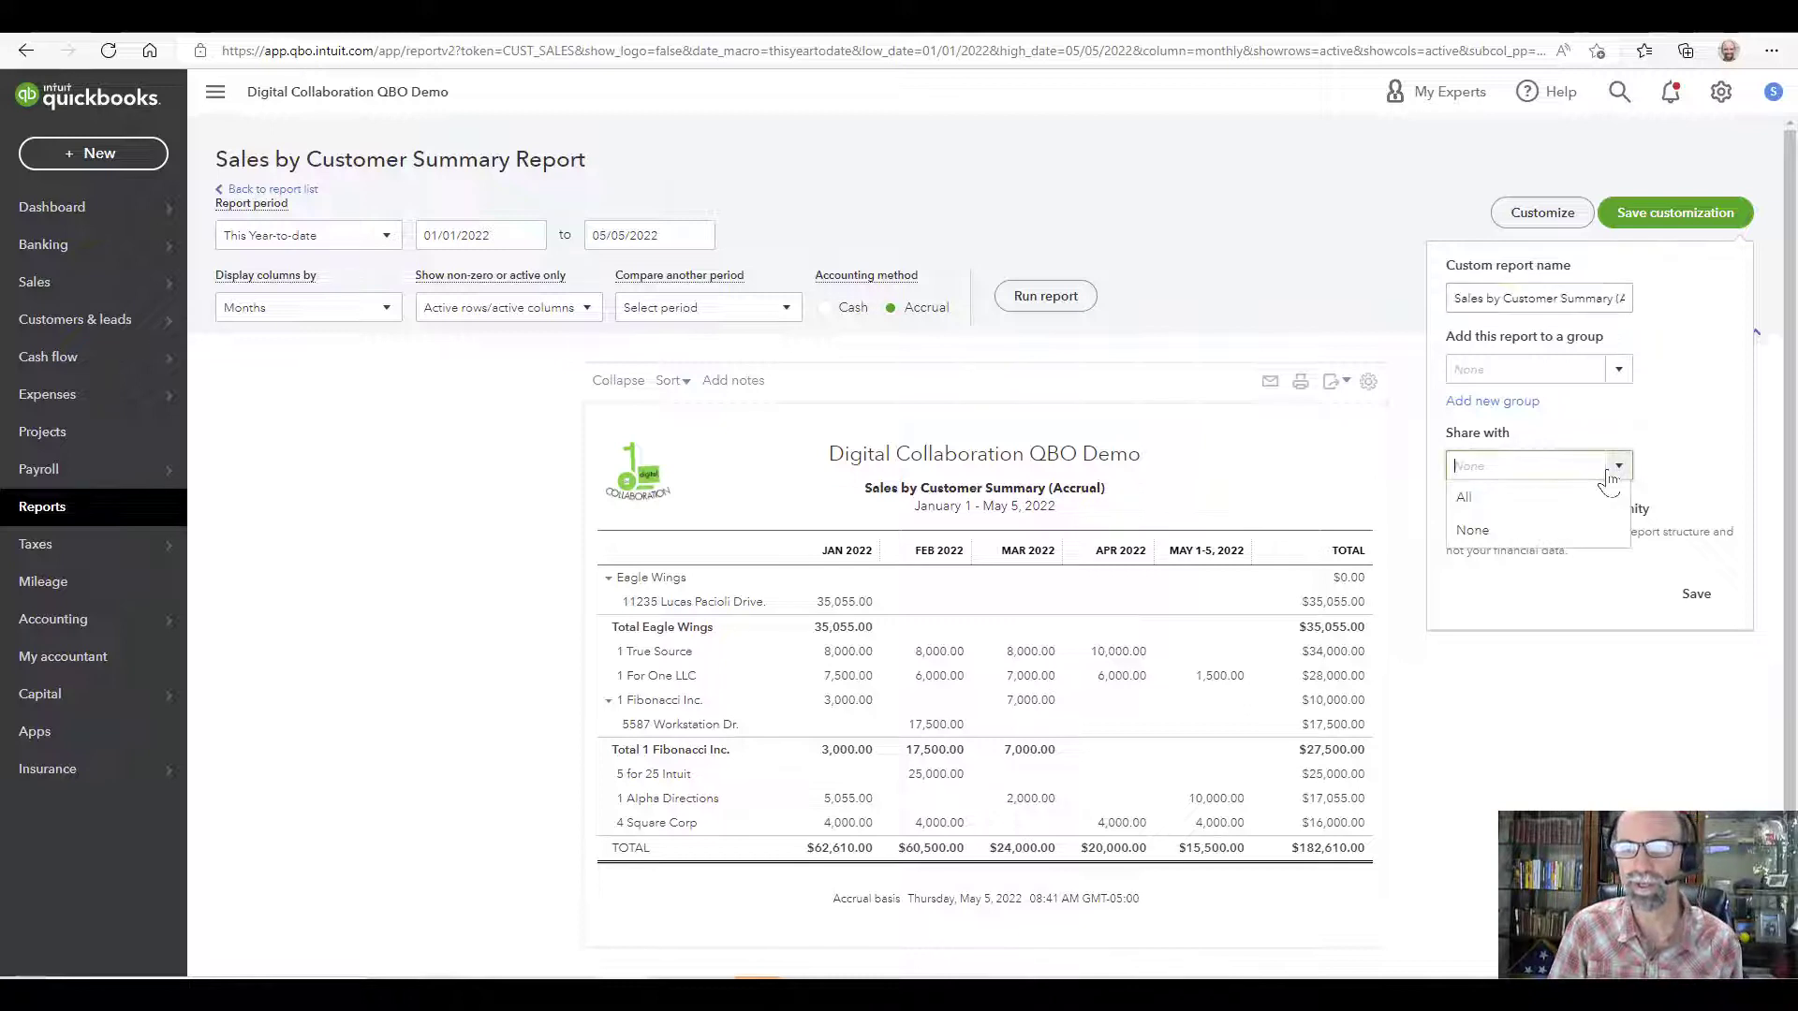
click(1565, 497)
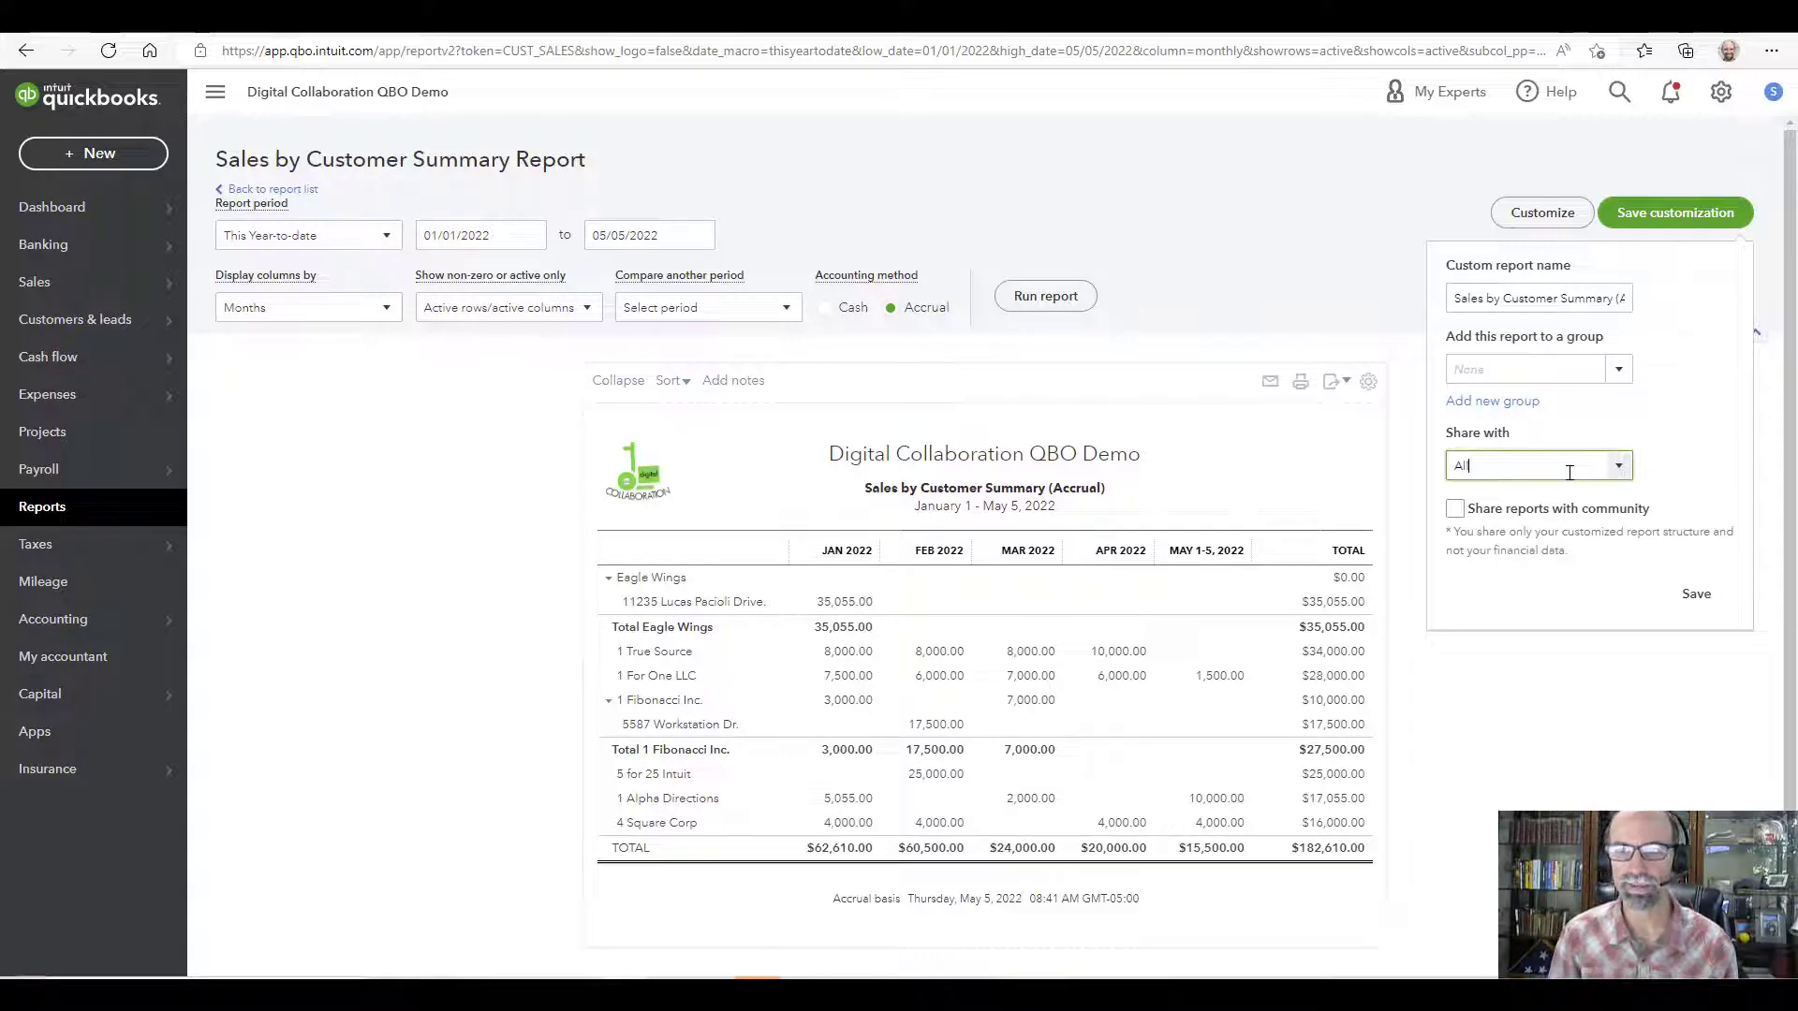
click(1697, 595)
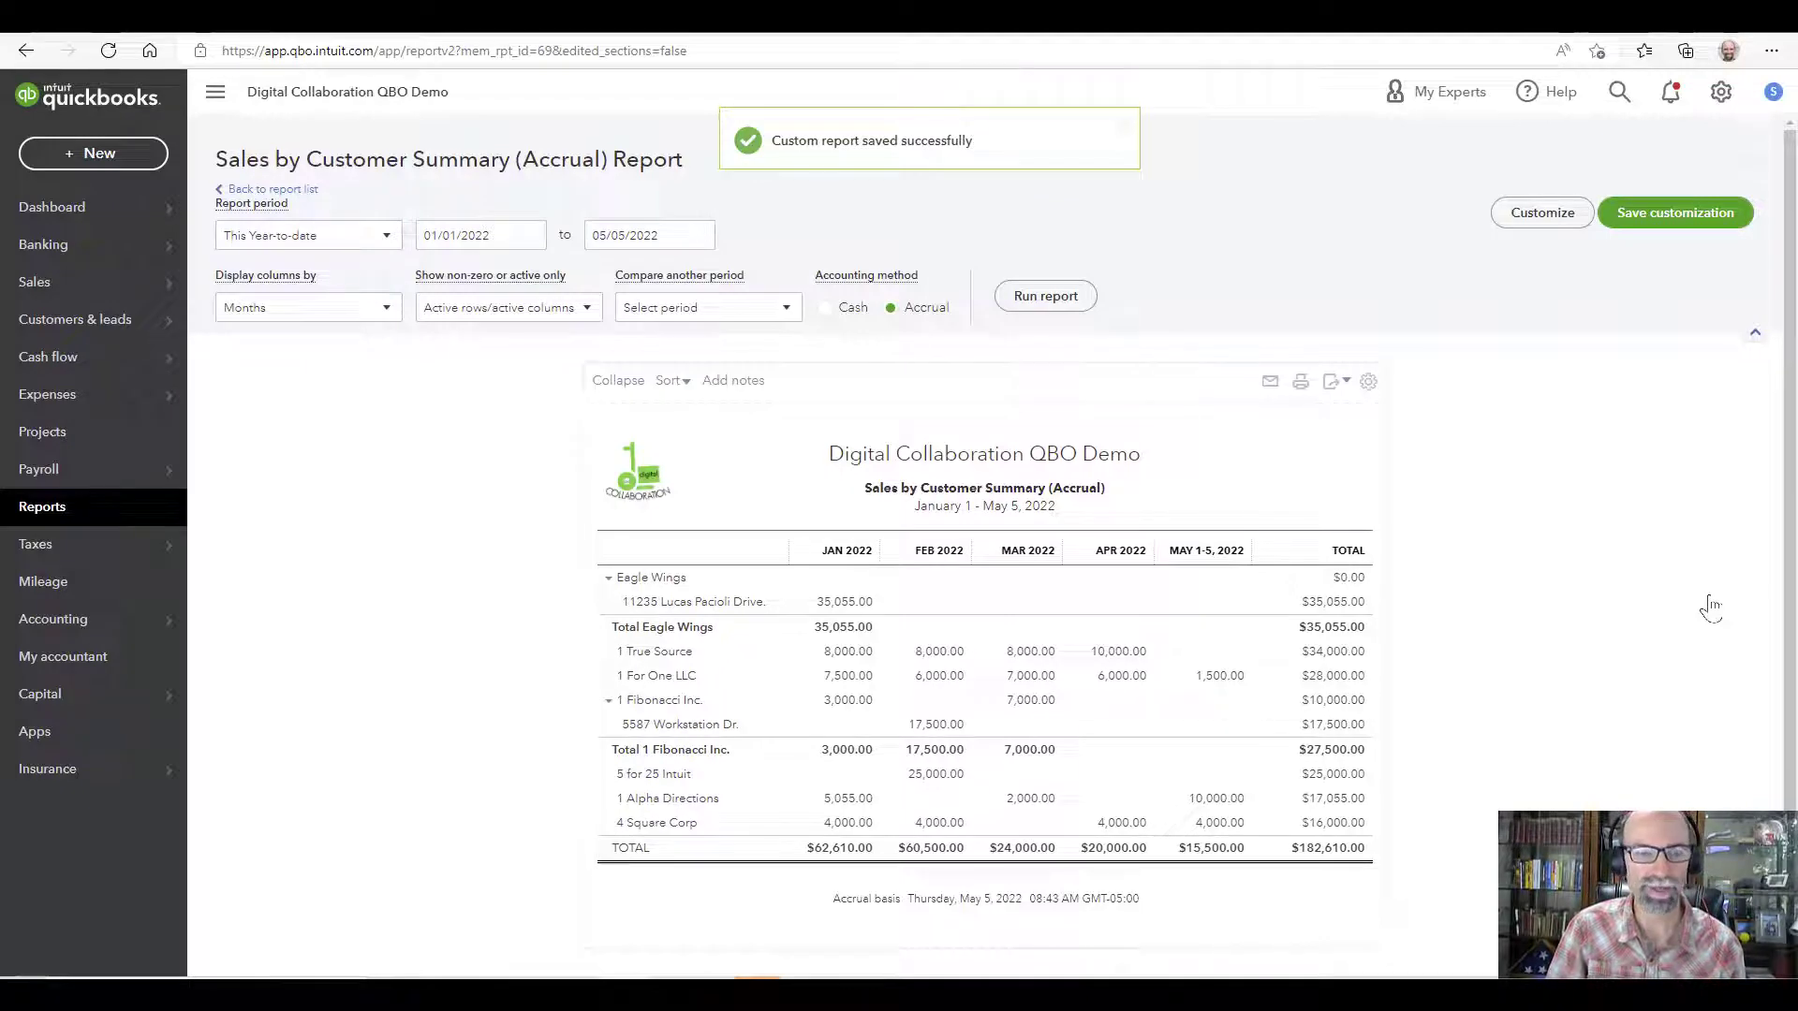
click(75, 509)
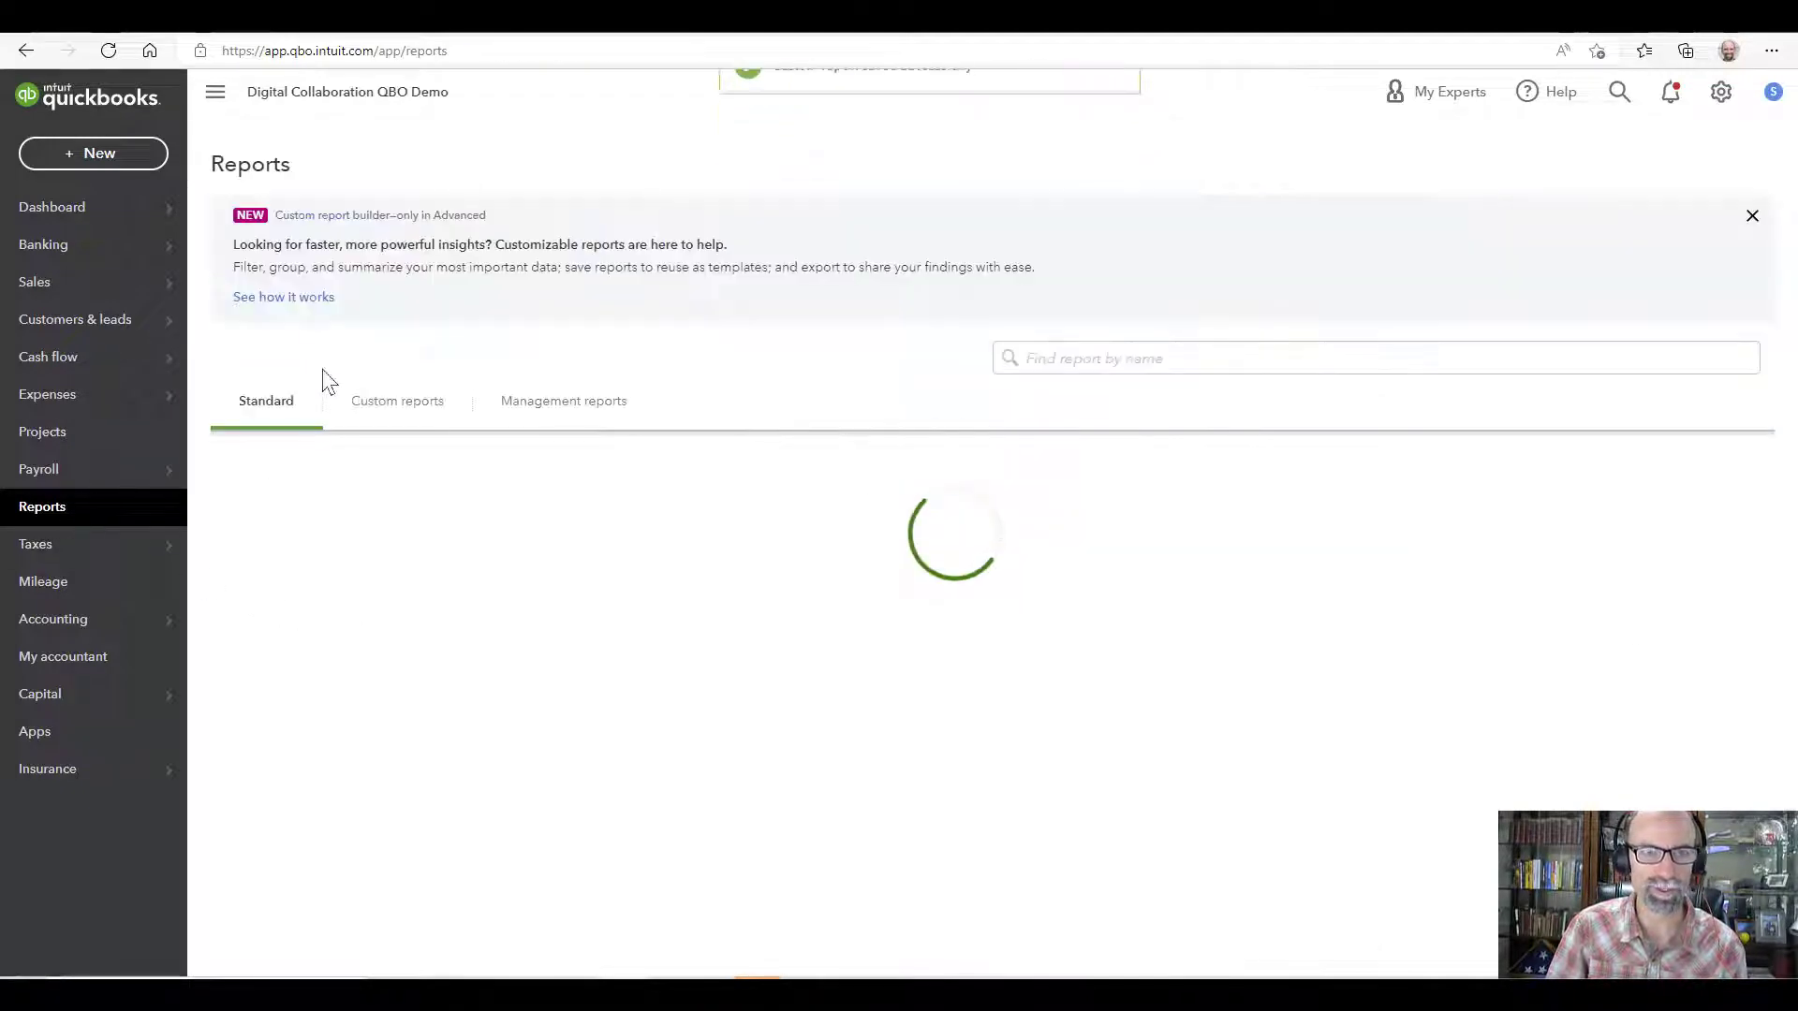
click(393, 410)
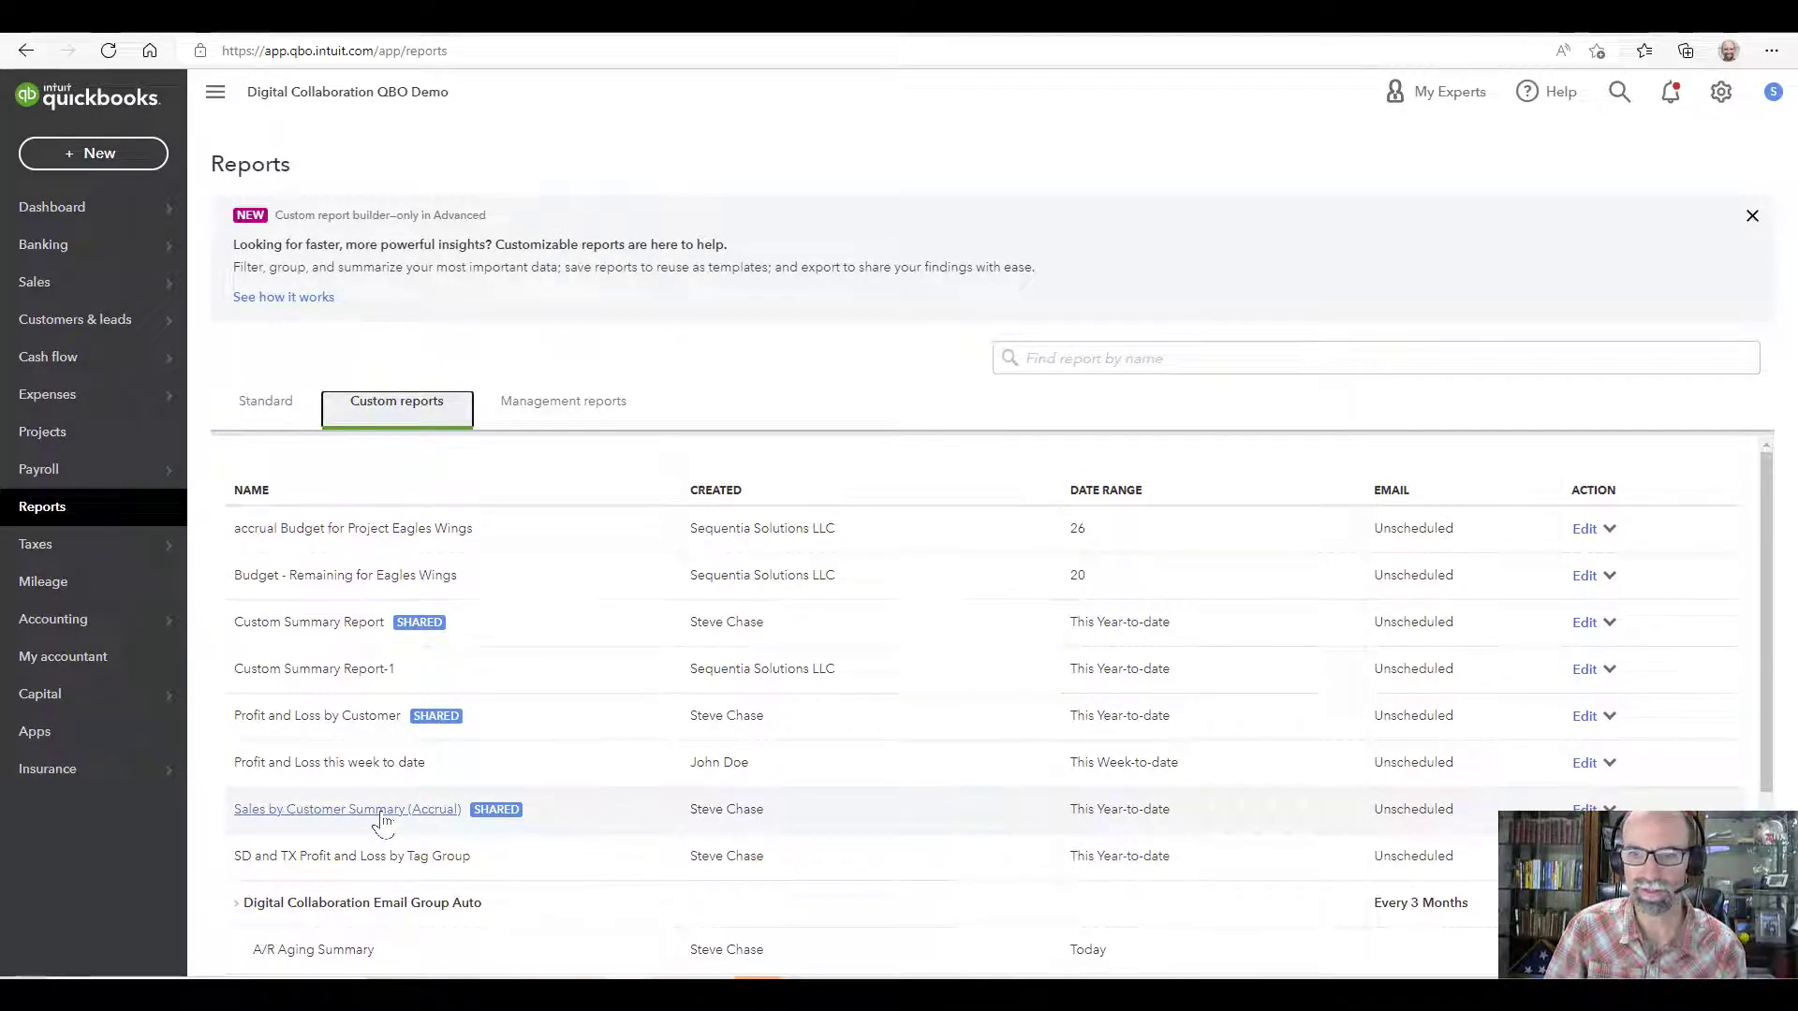
click(382, 811)
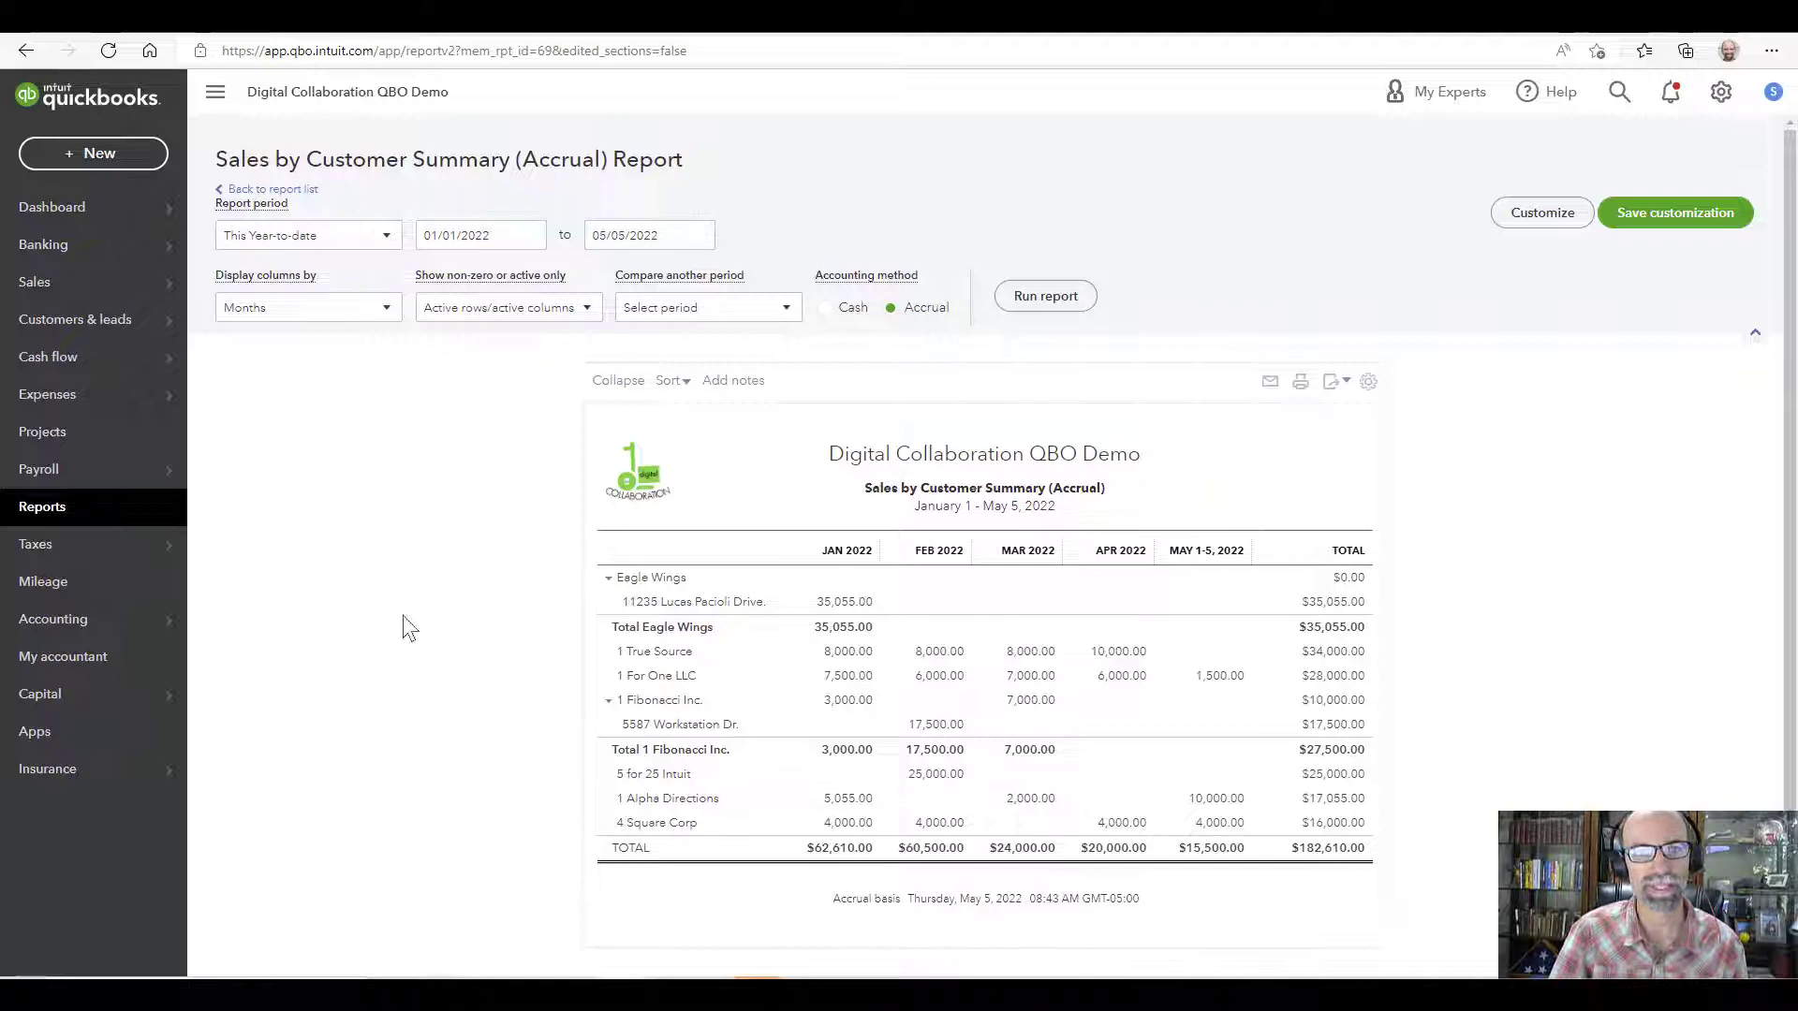
click(377, 244)
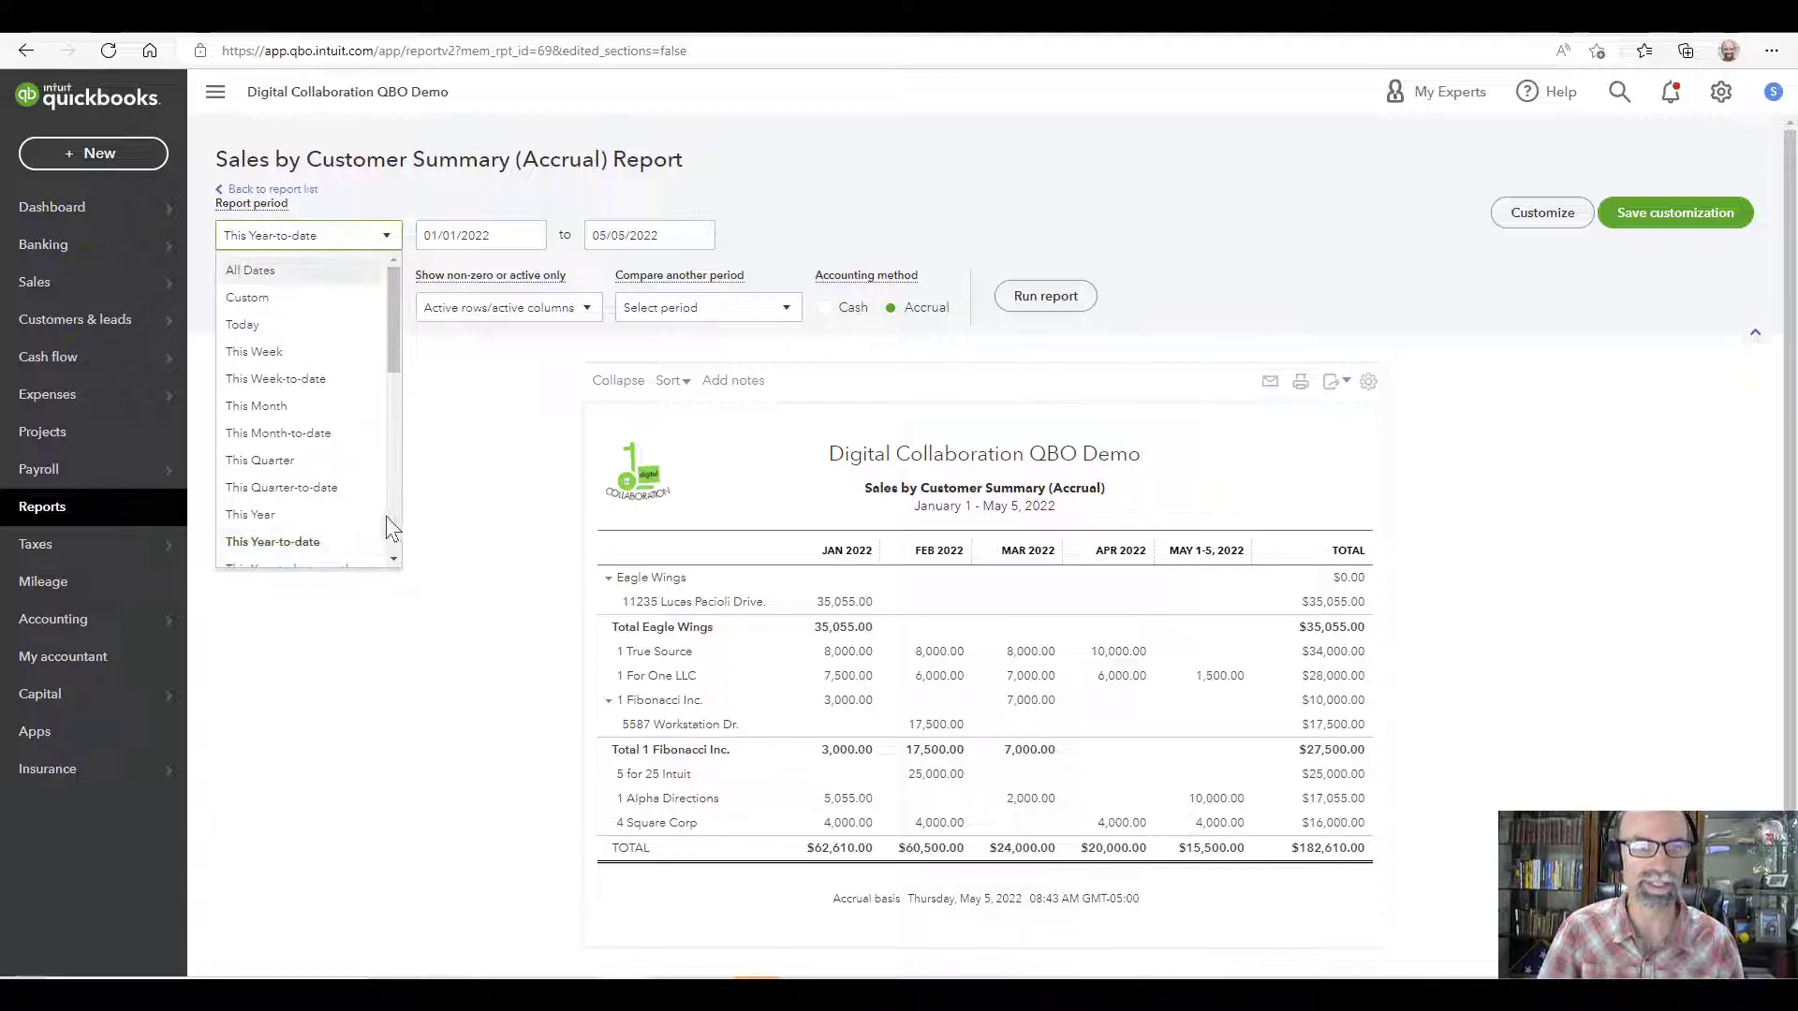
click(354, 543)
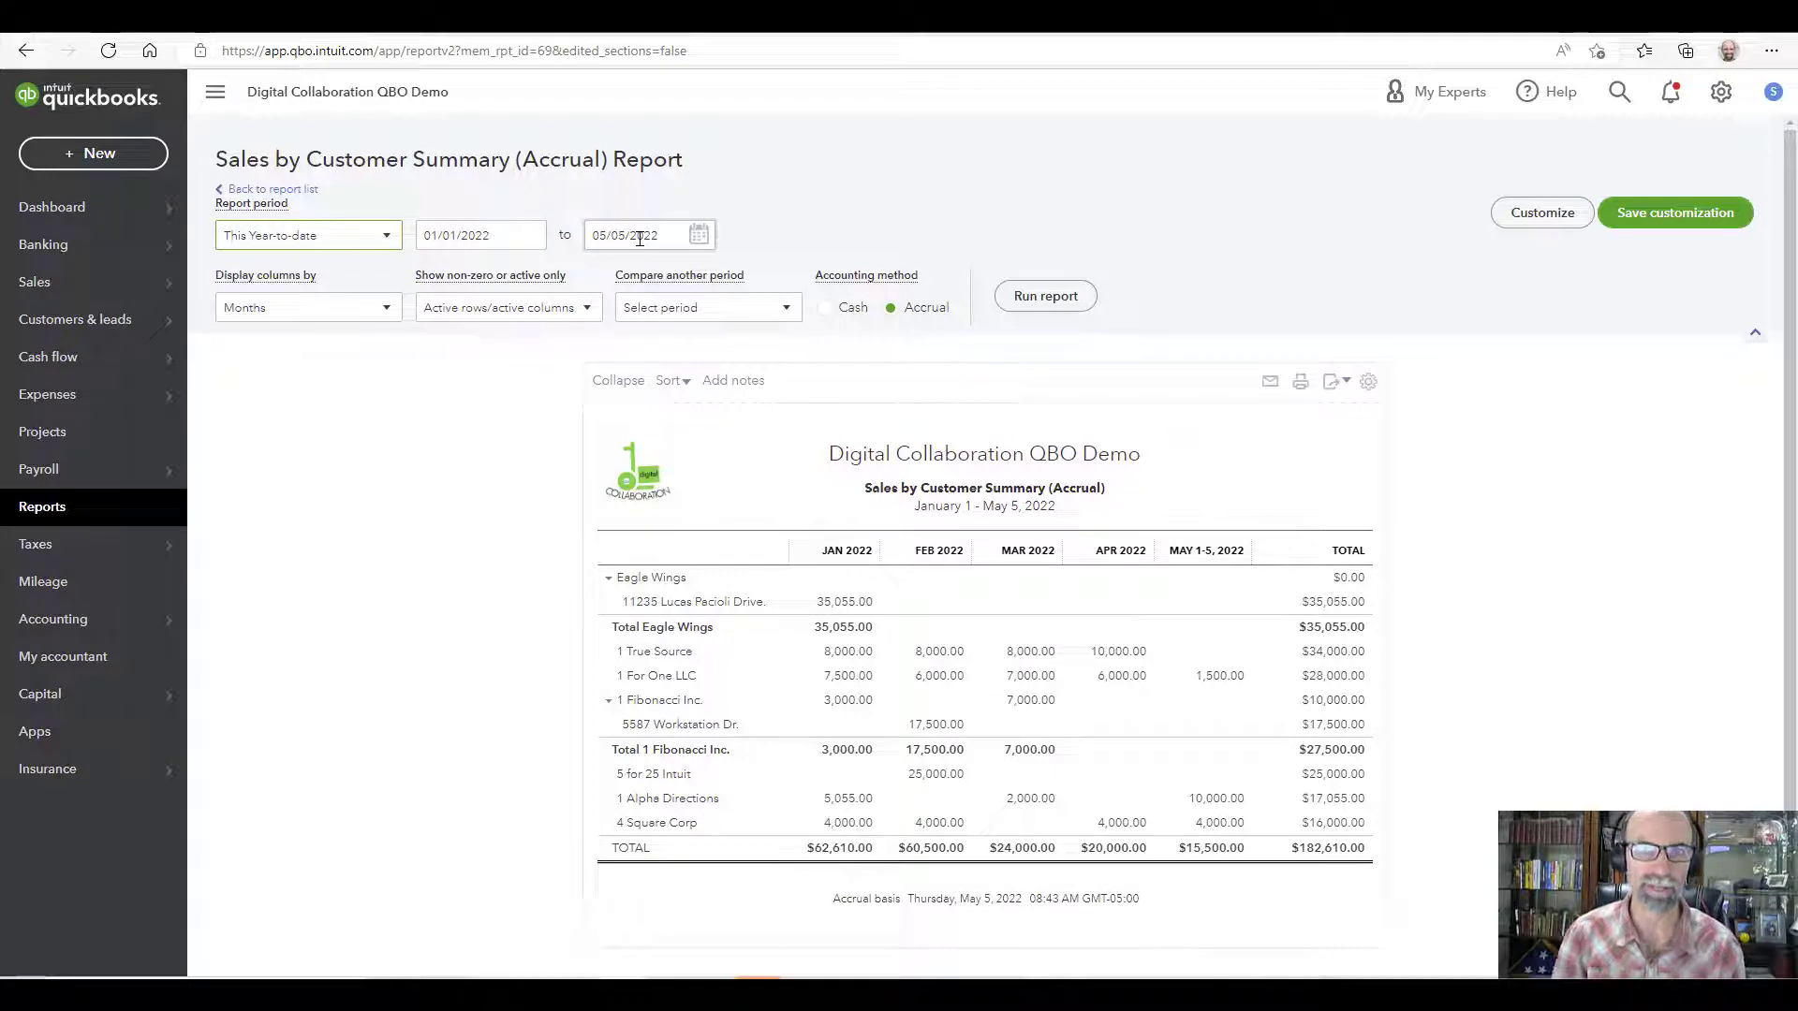
click(698, 235)
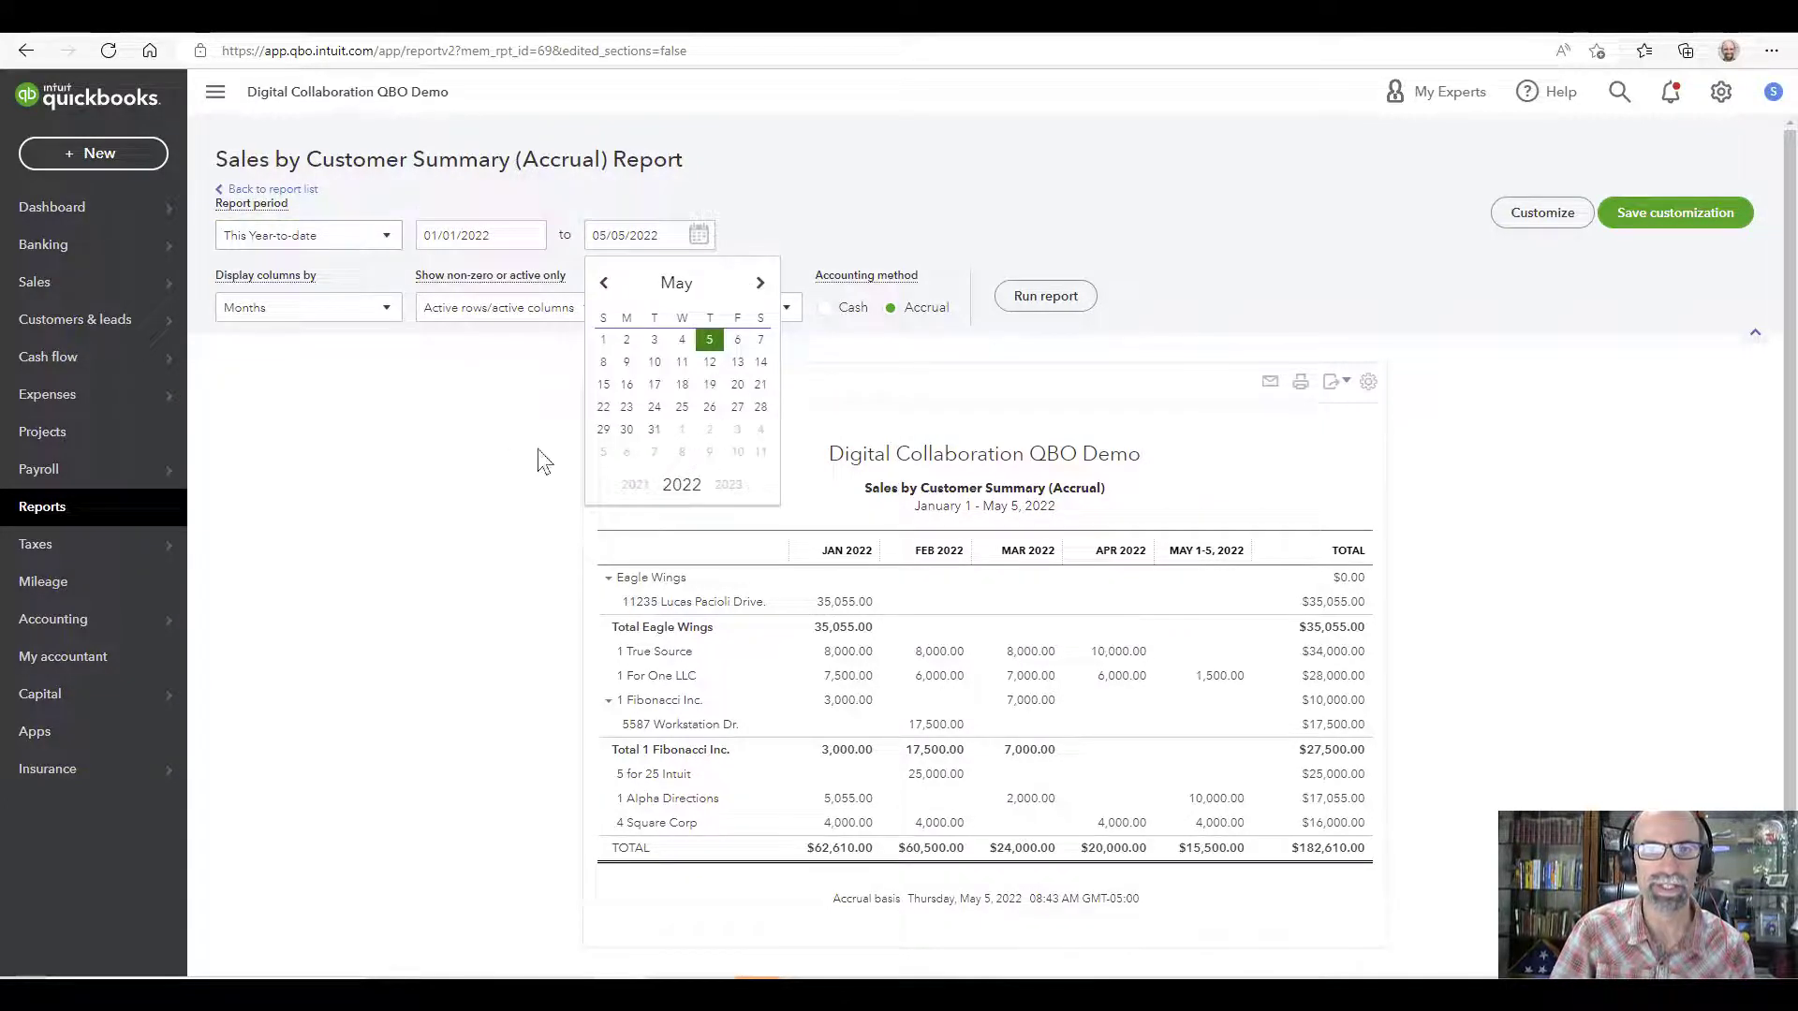
click(508, 455)
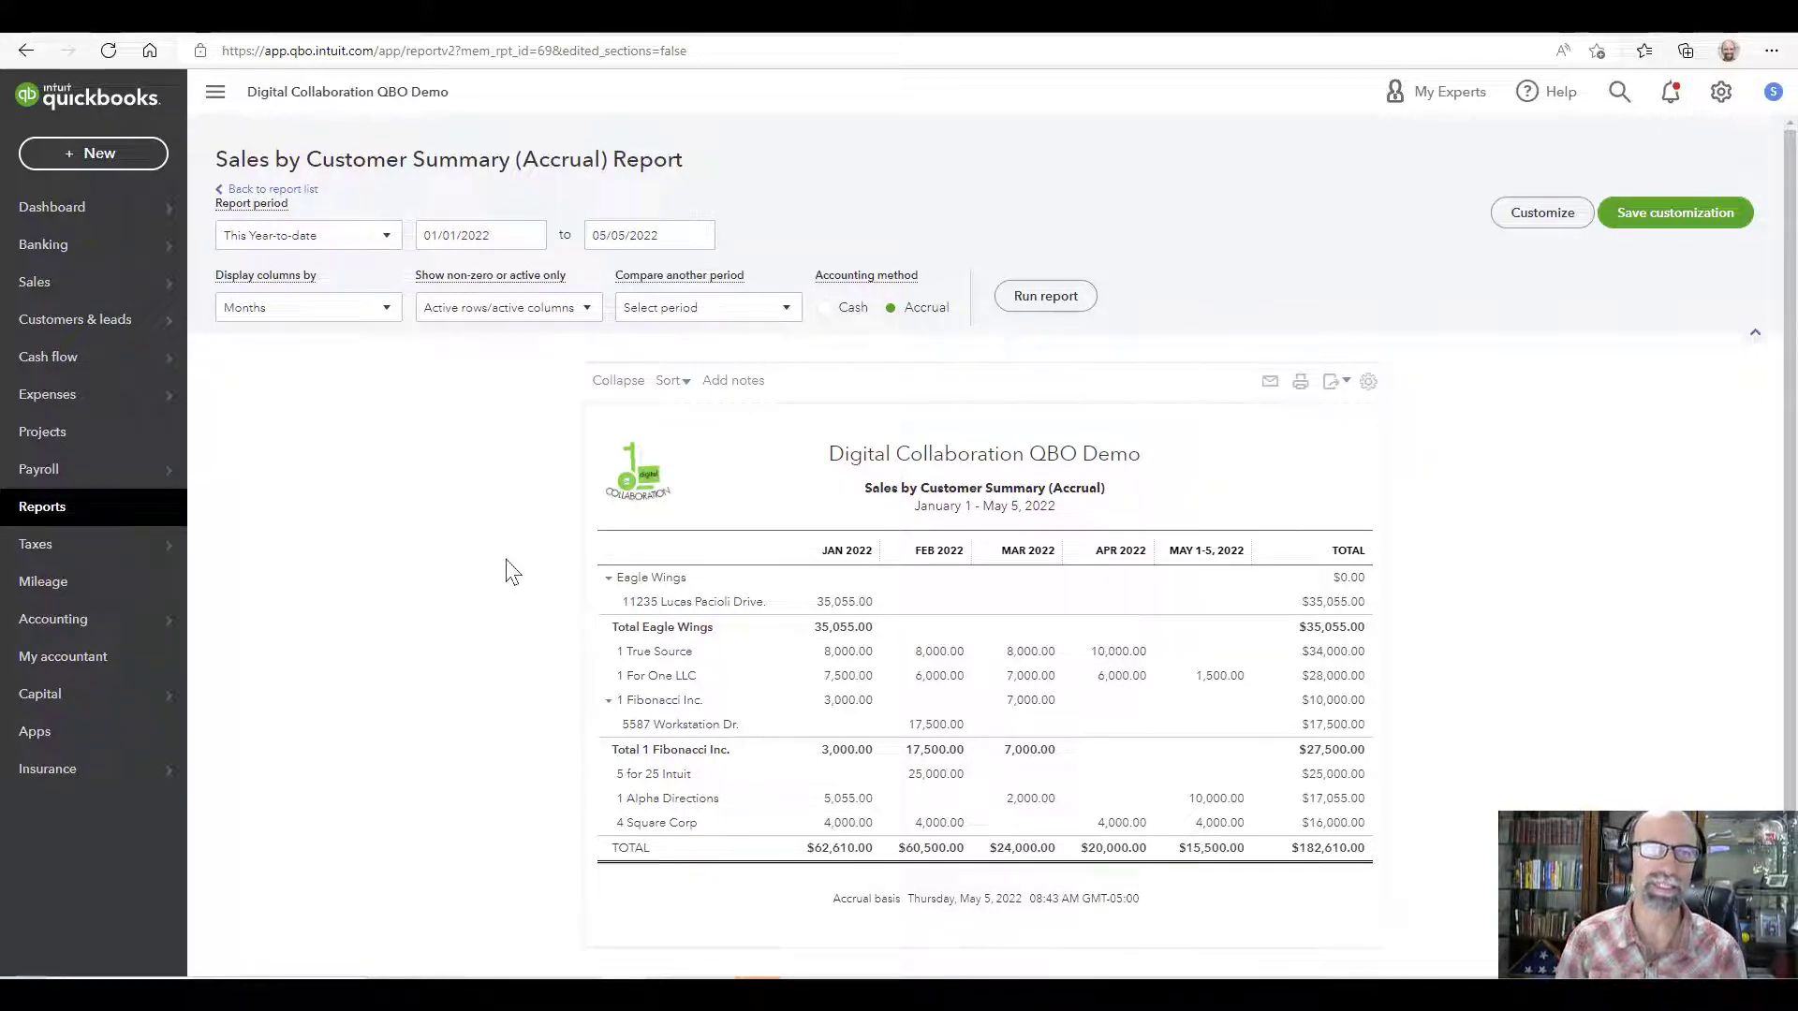
Step: Start a new bank deposit and choose 1 For One LLC on the first added-funds line
click(110, 154)
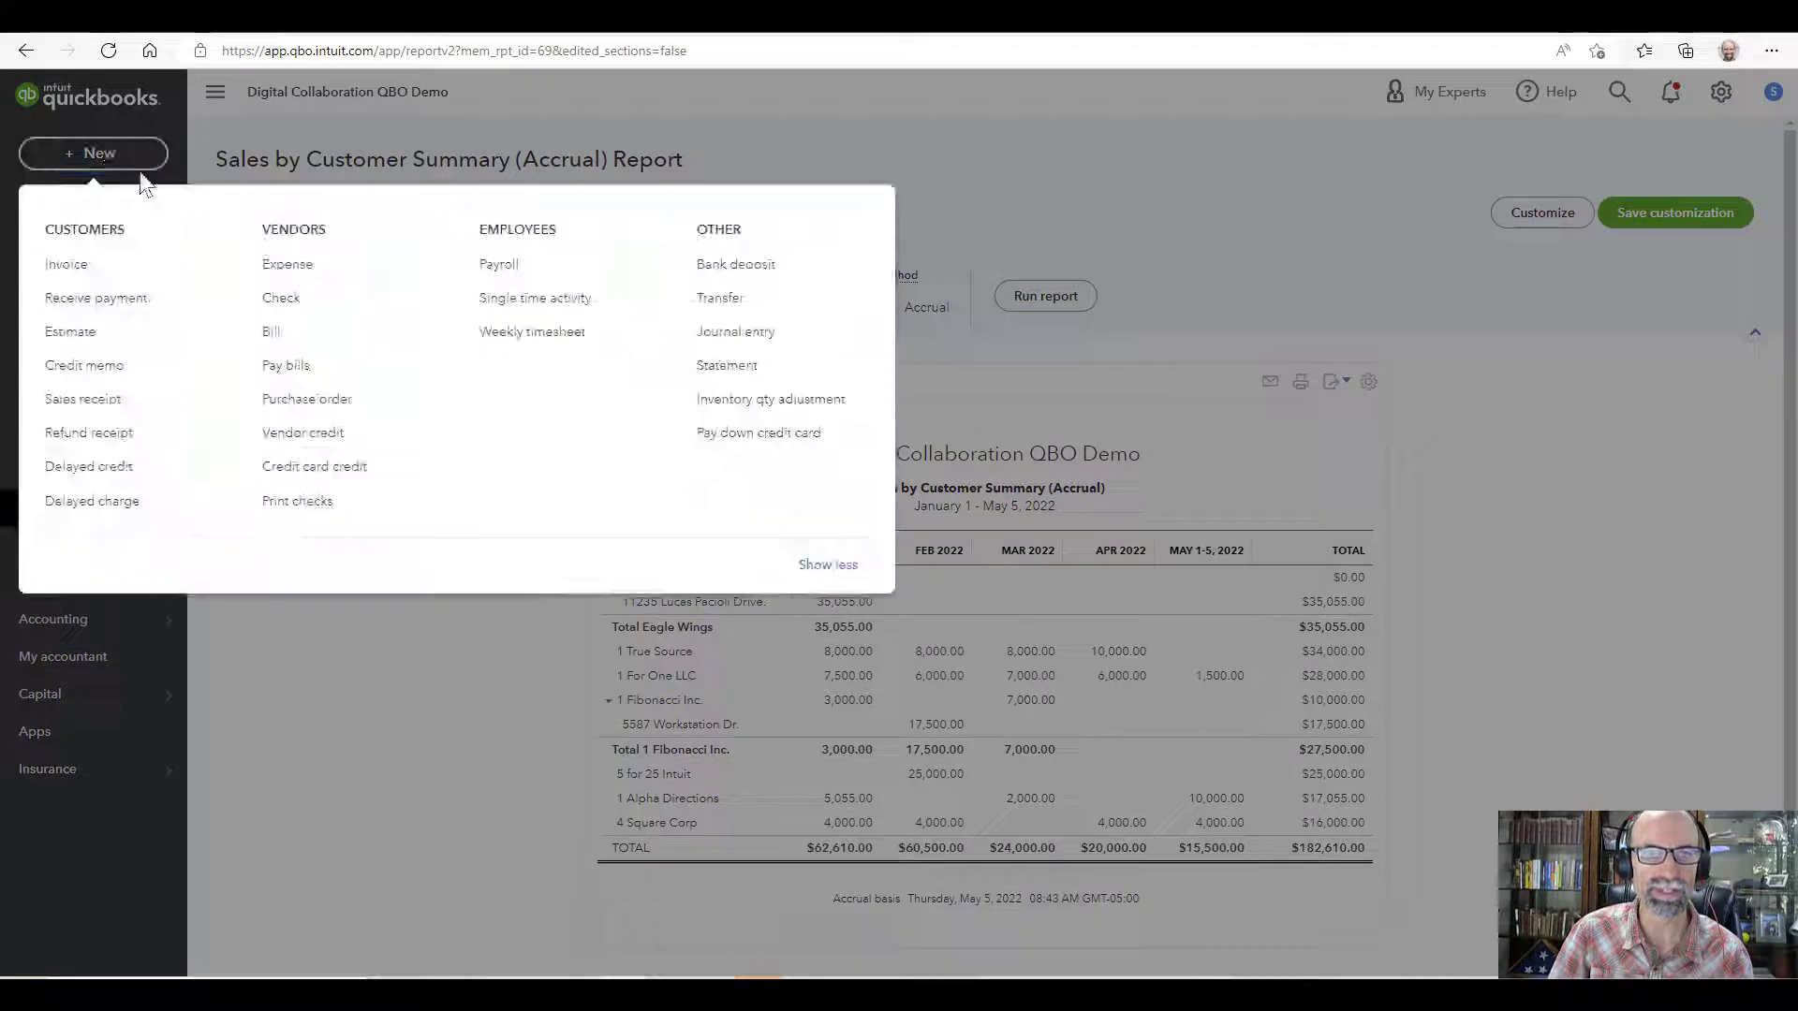
click(755, 273)
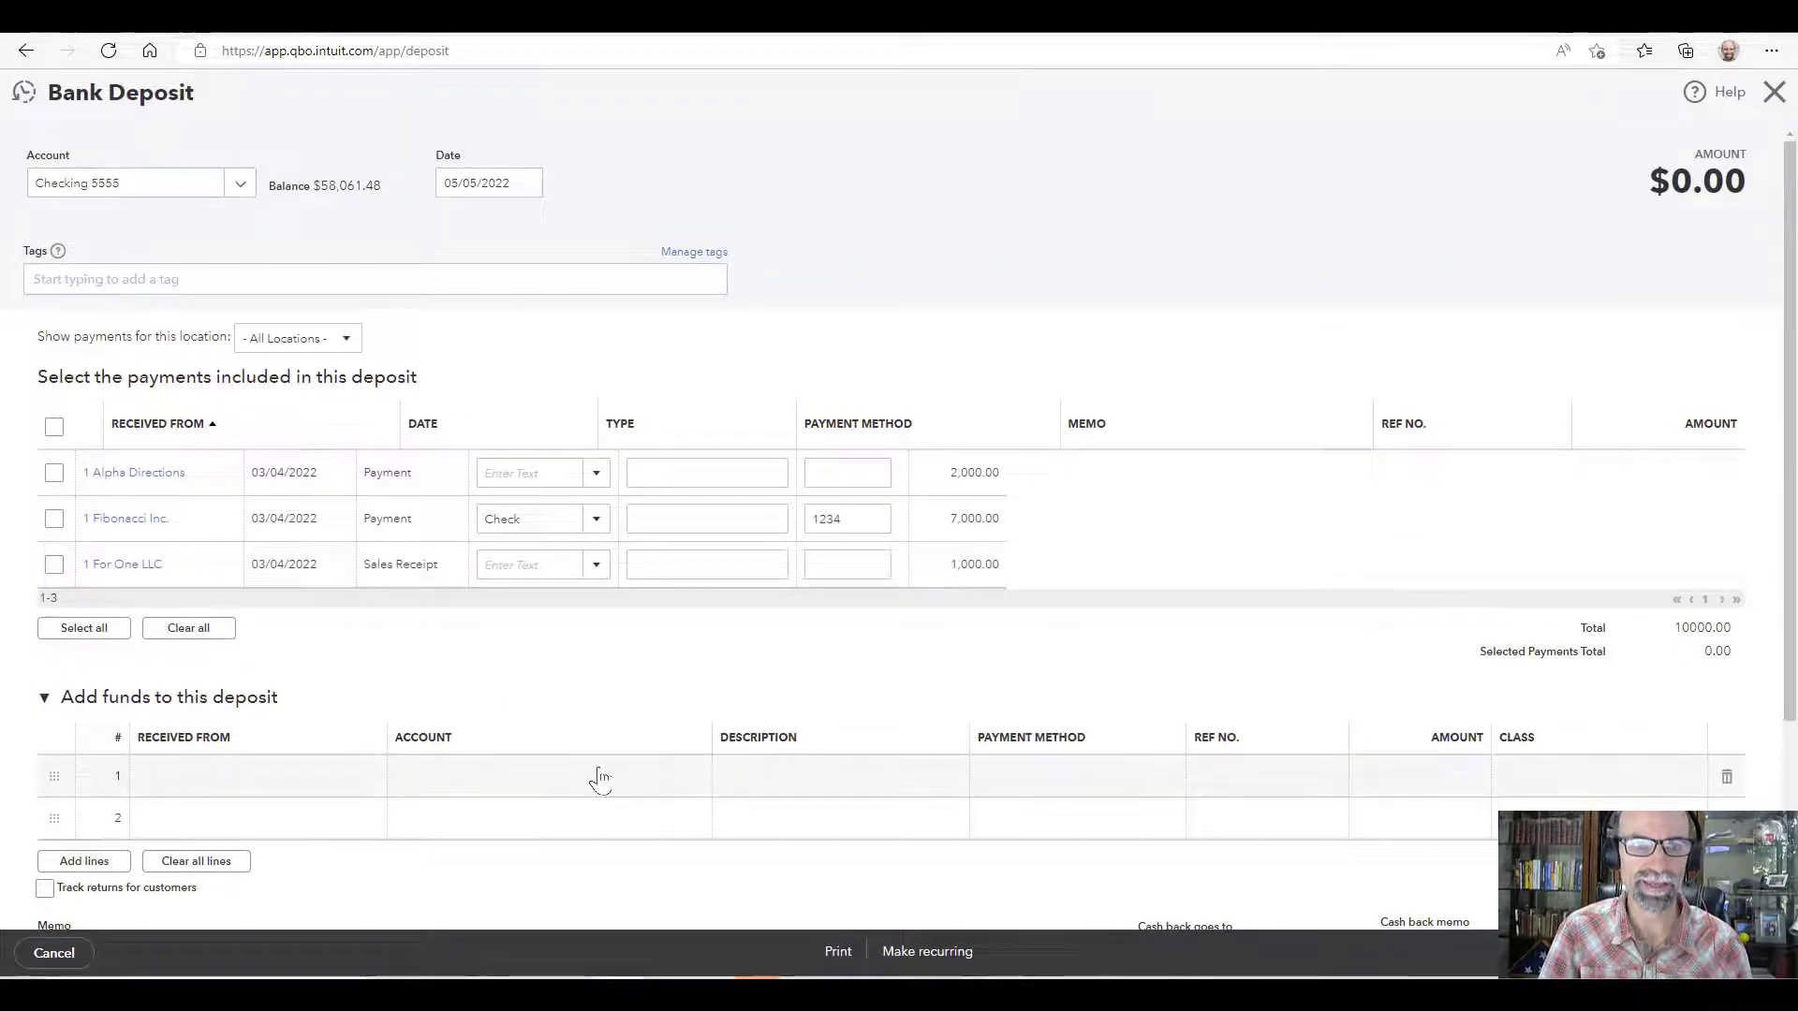
scroll(593, 774, down, 3)
click(273, 511)
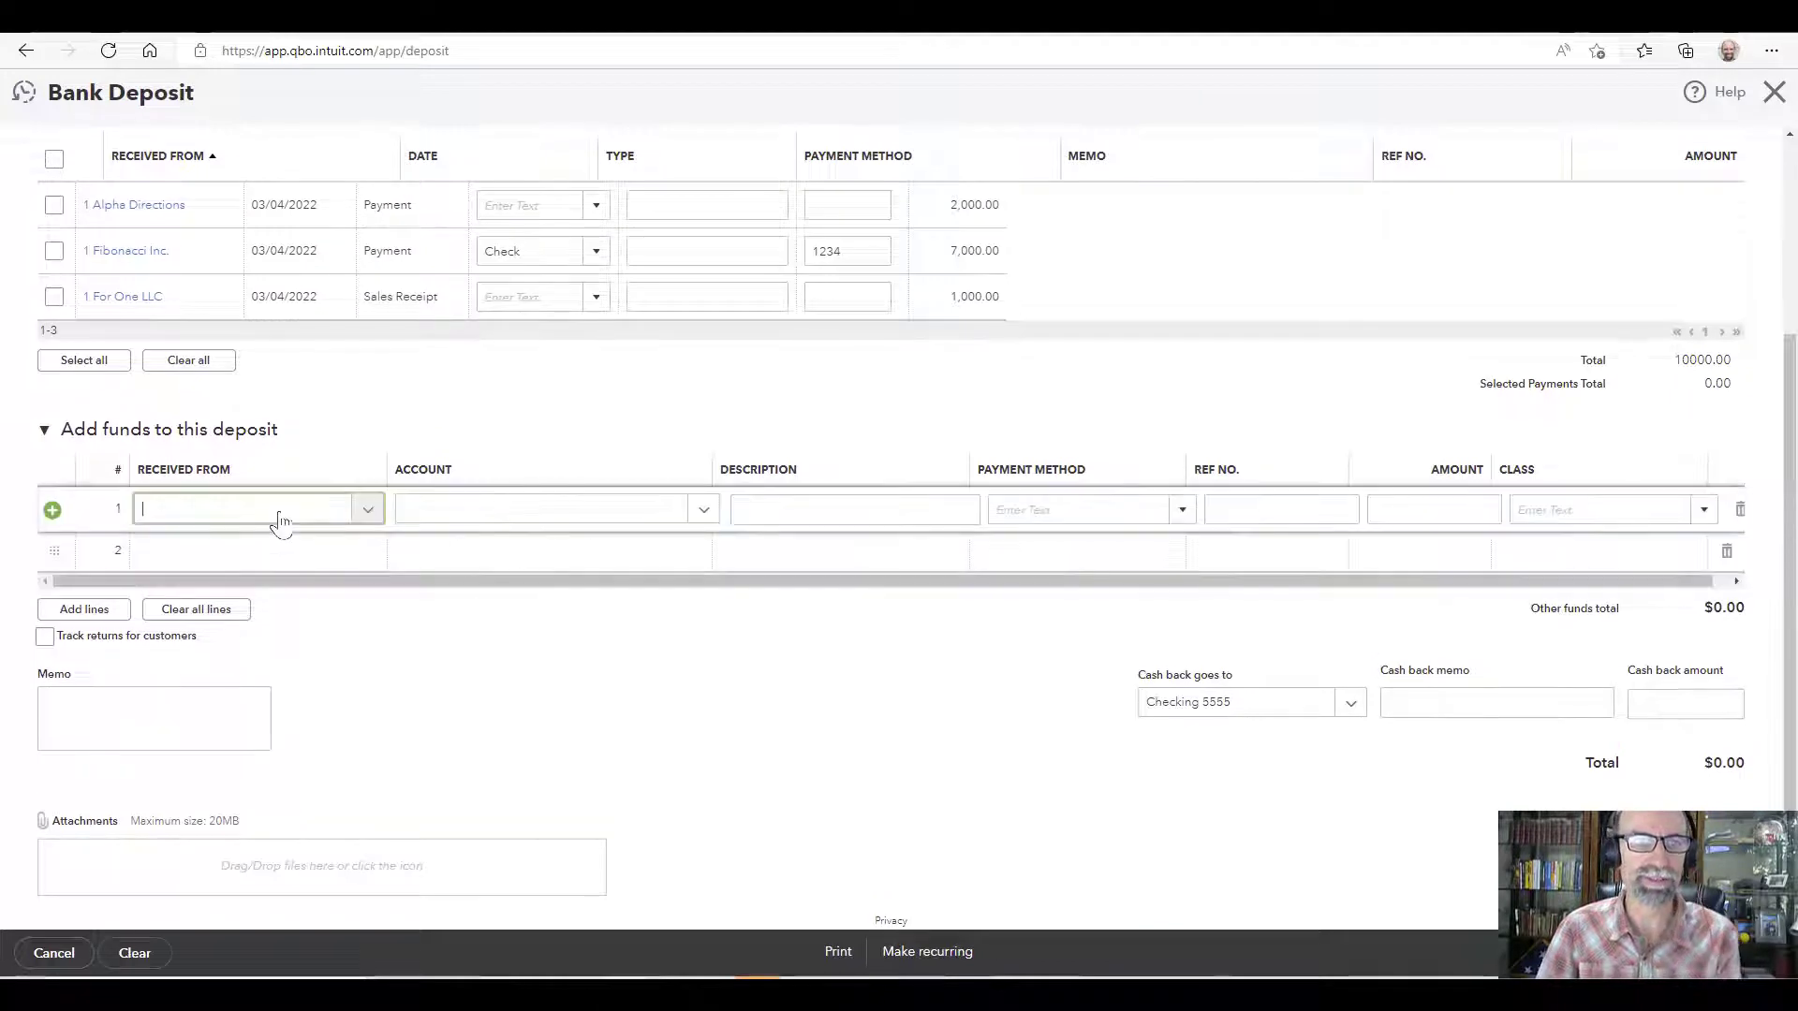
text(on)
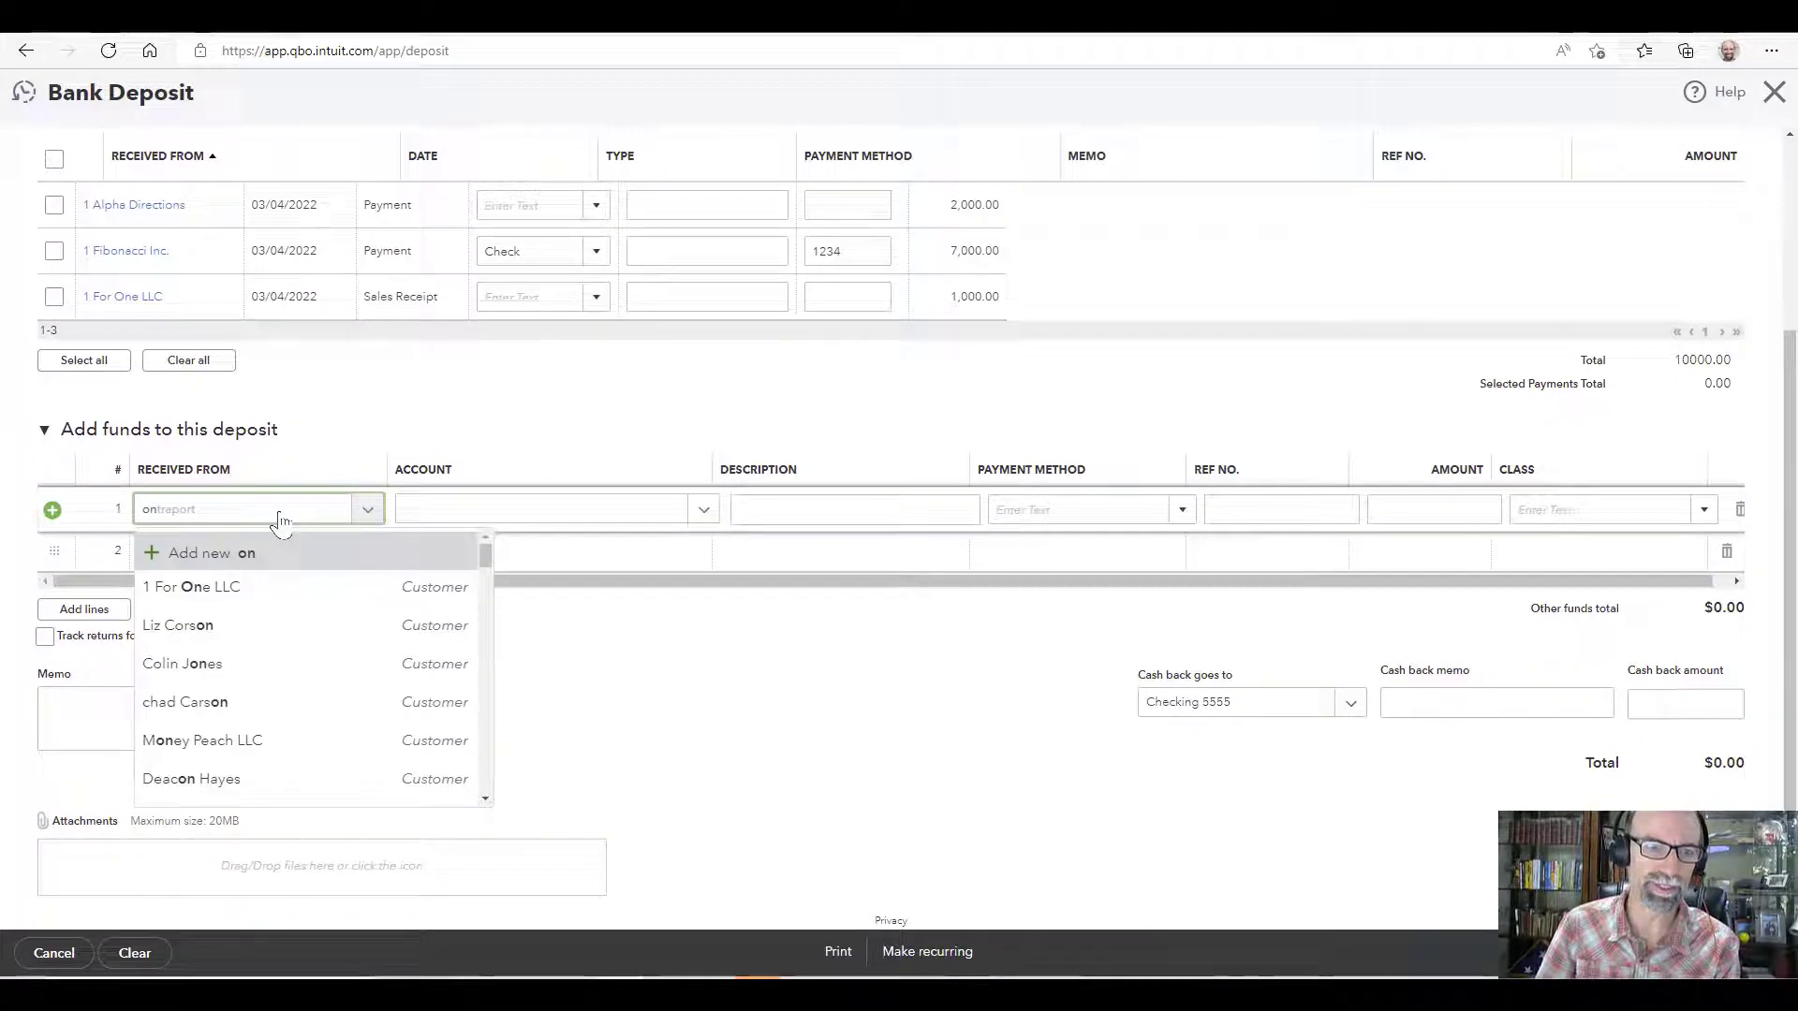
text( eag)
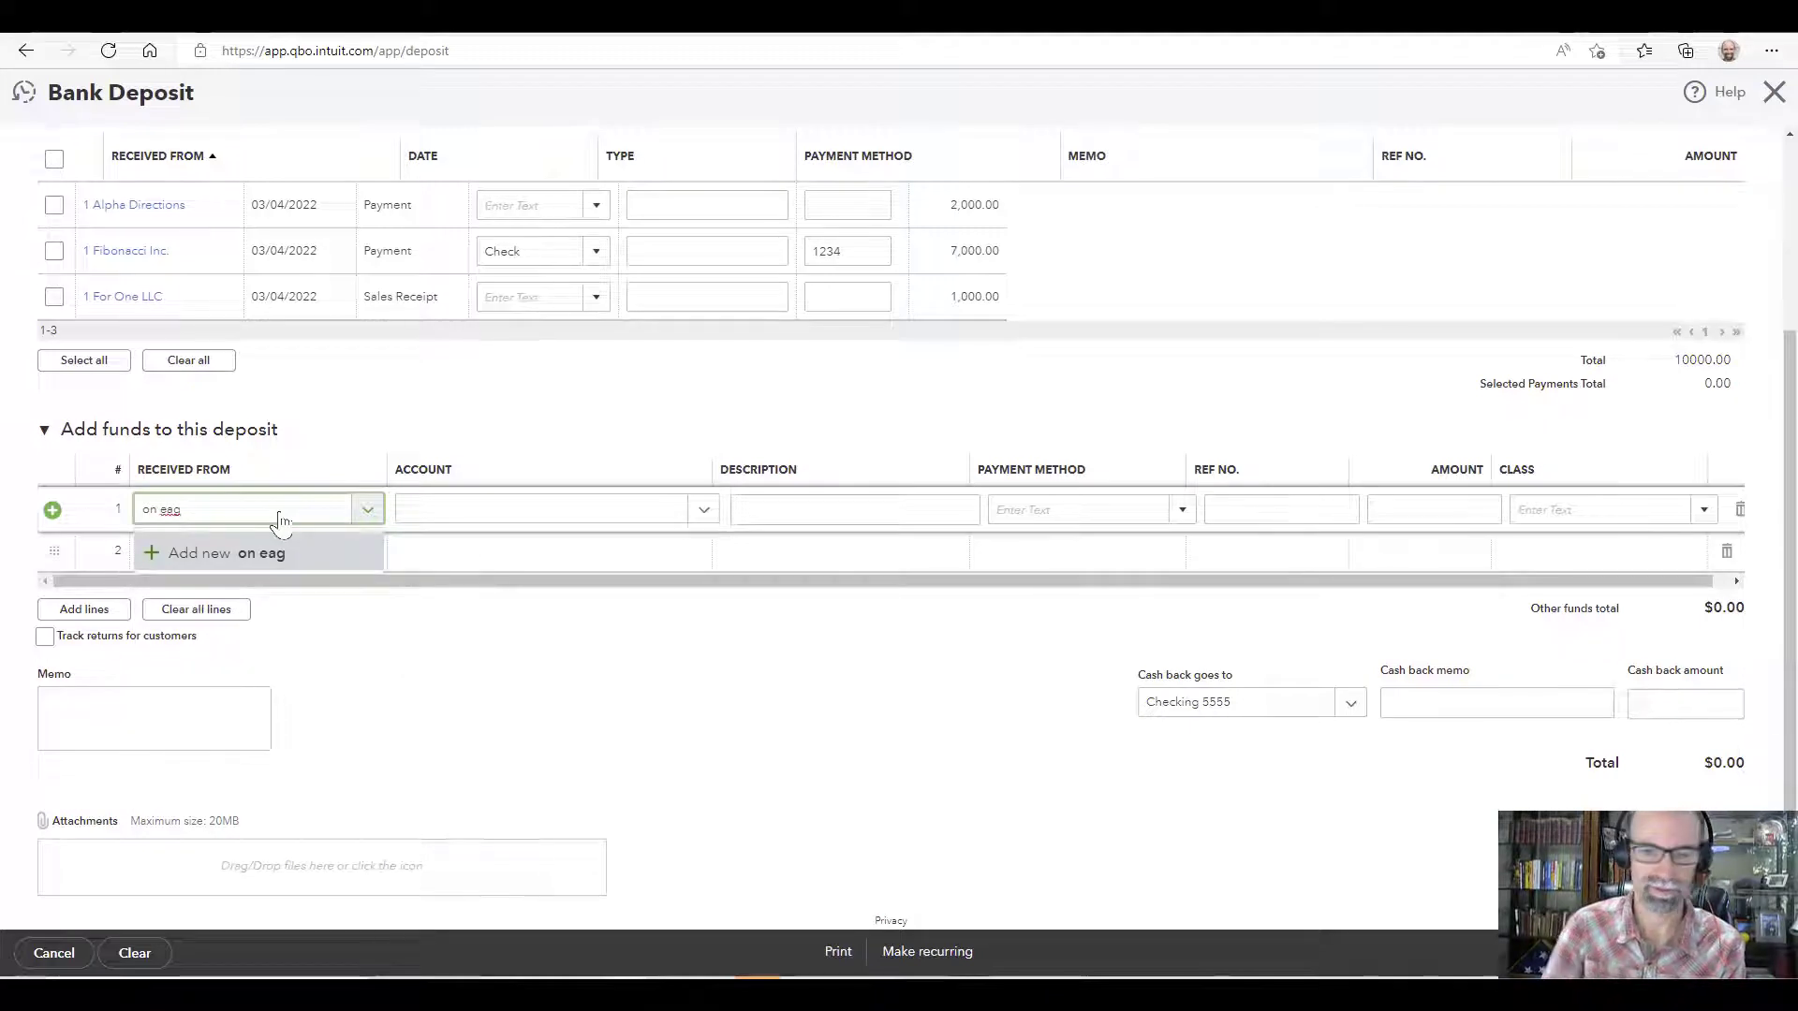
key(BackSpace)
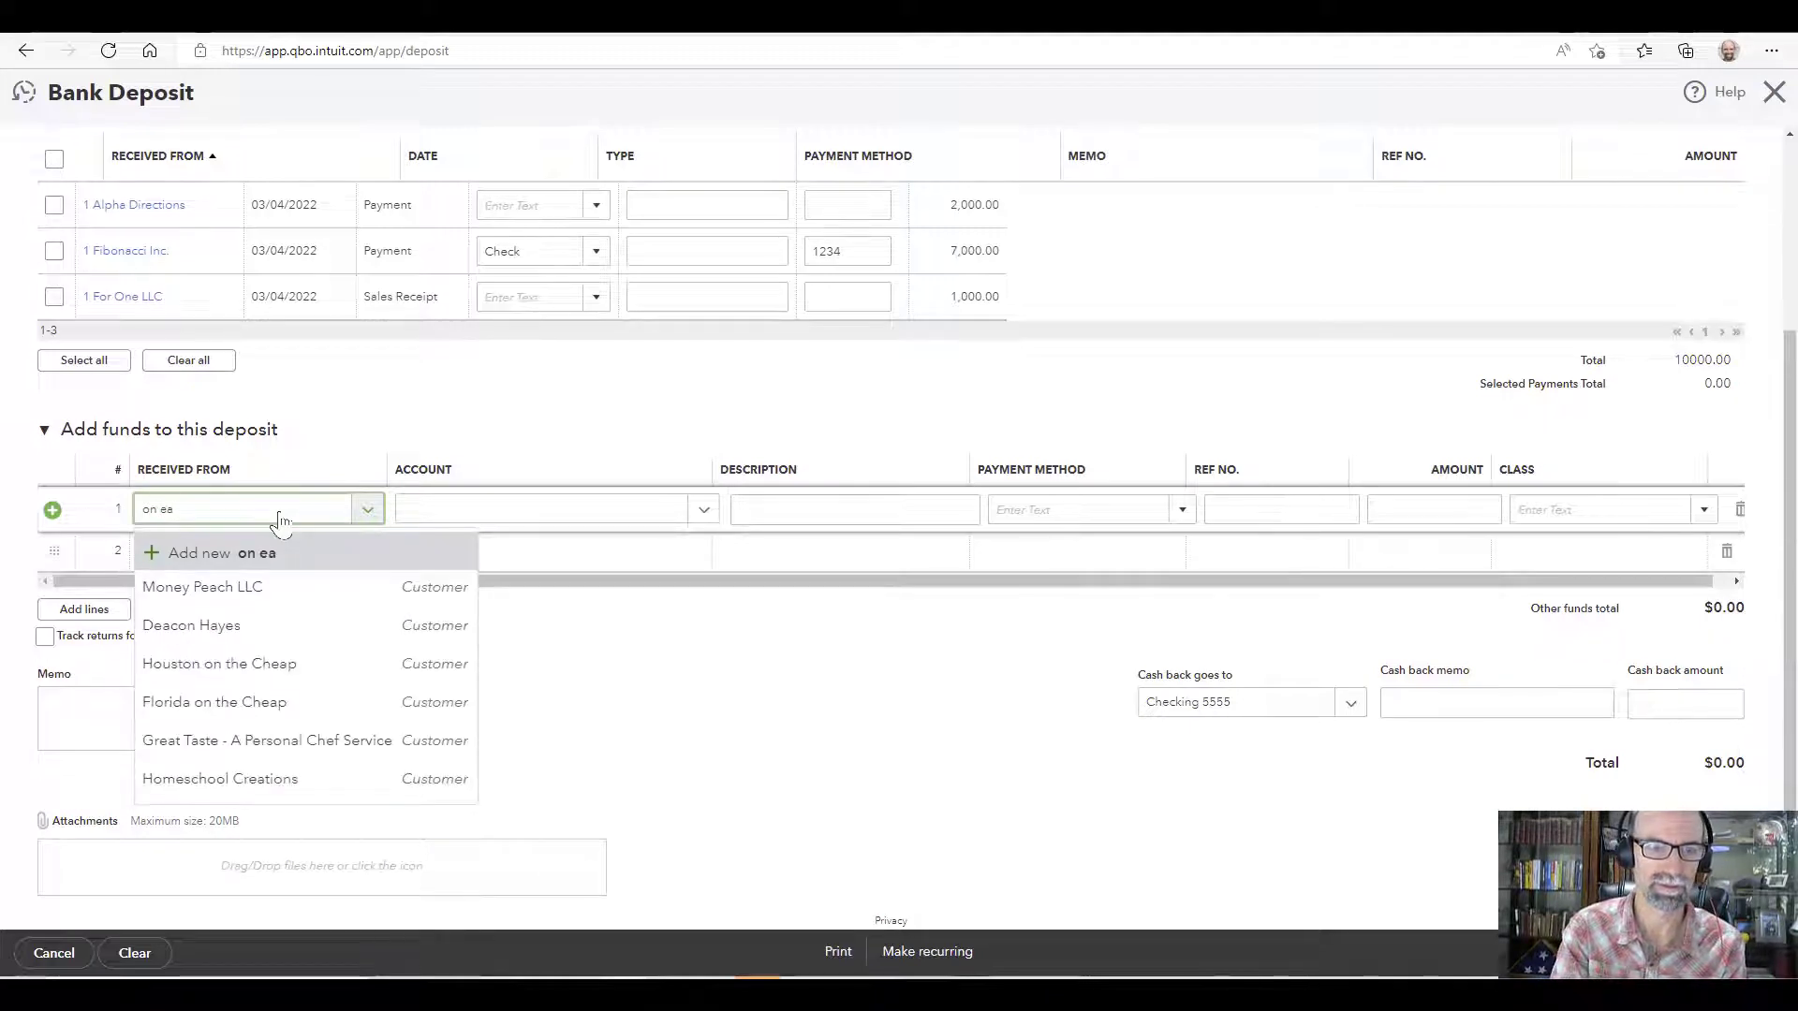
key(BackSpace)
key(BackSpace)
key(BackSpace)
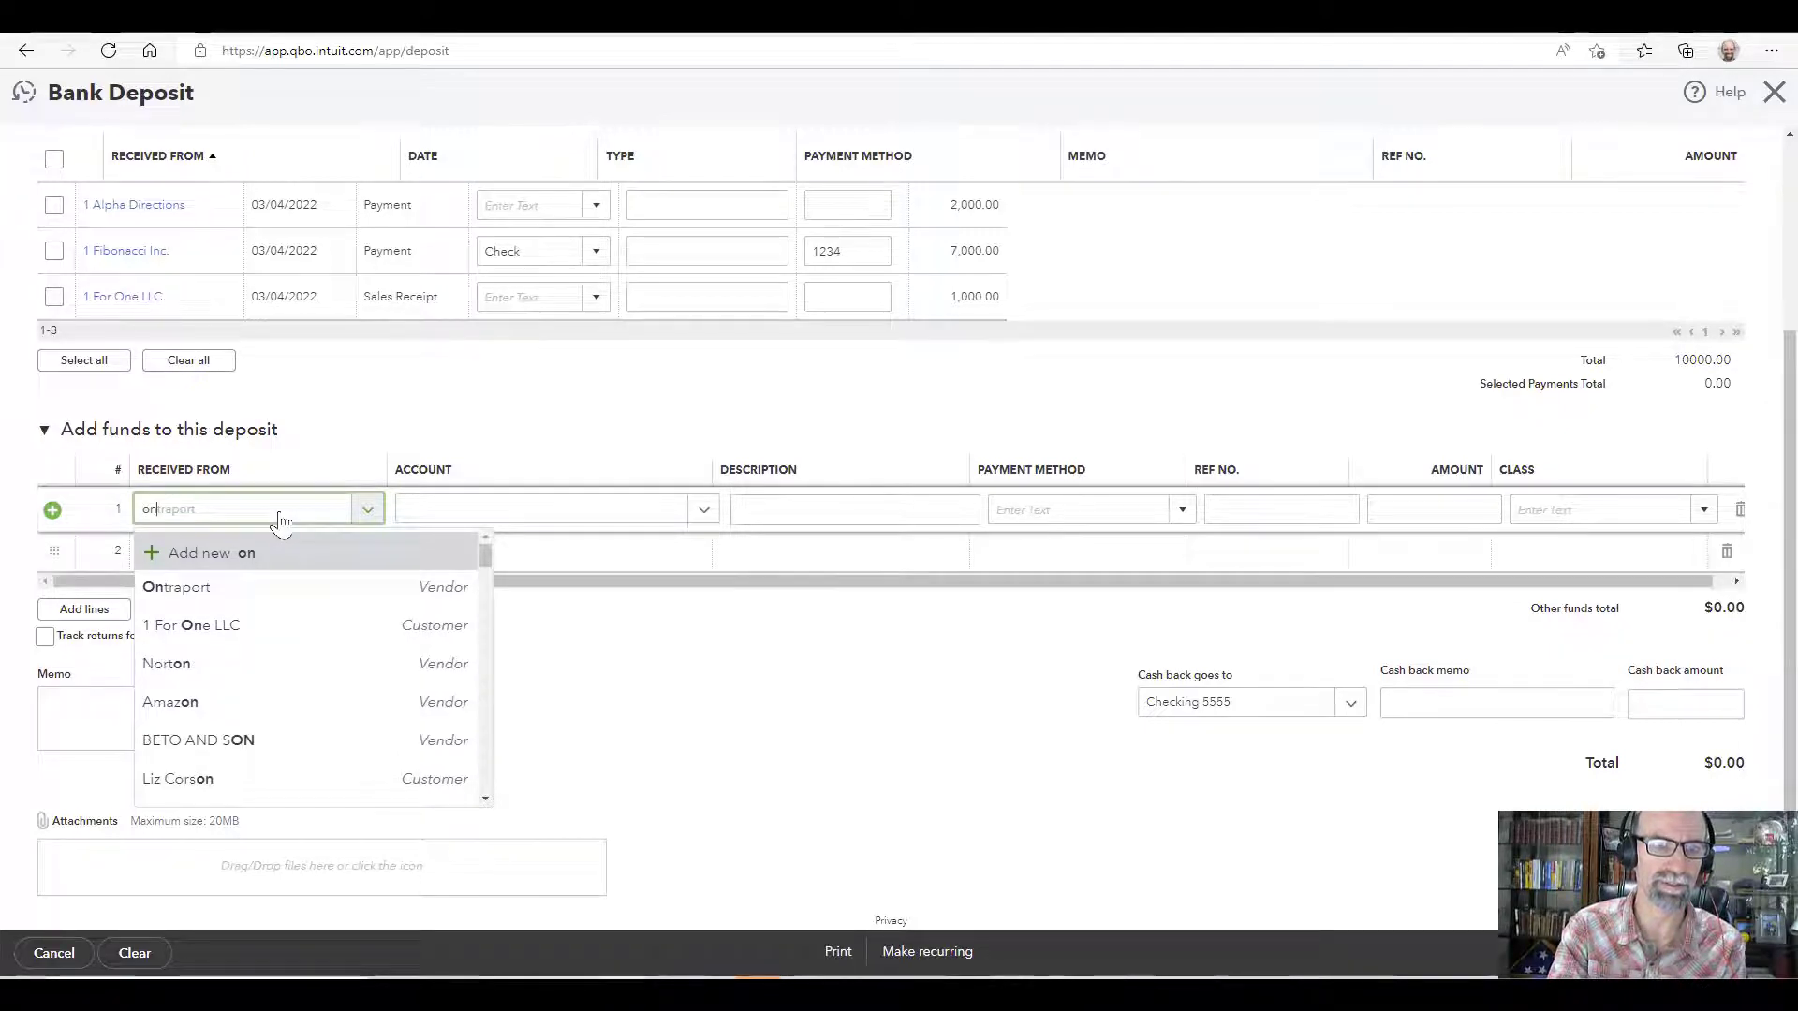
click(255, 625)
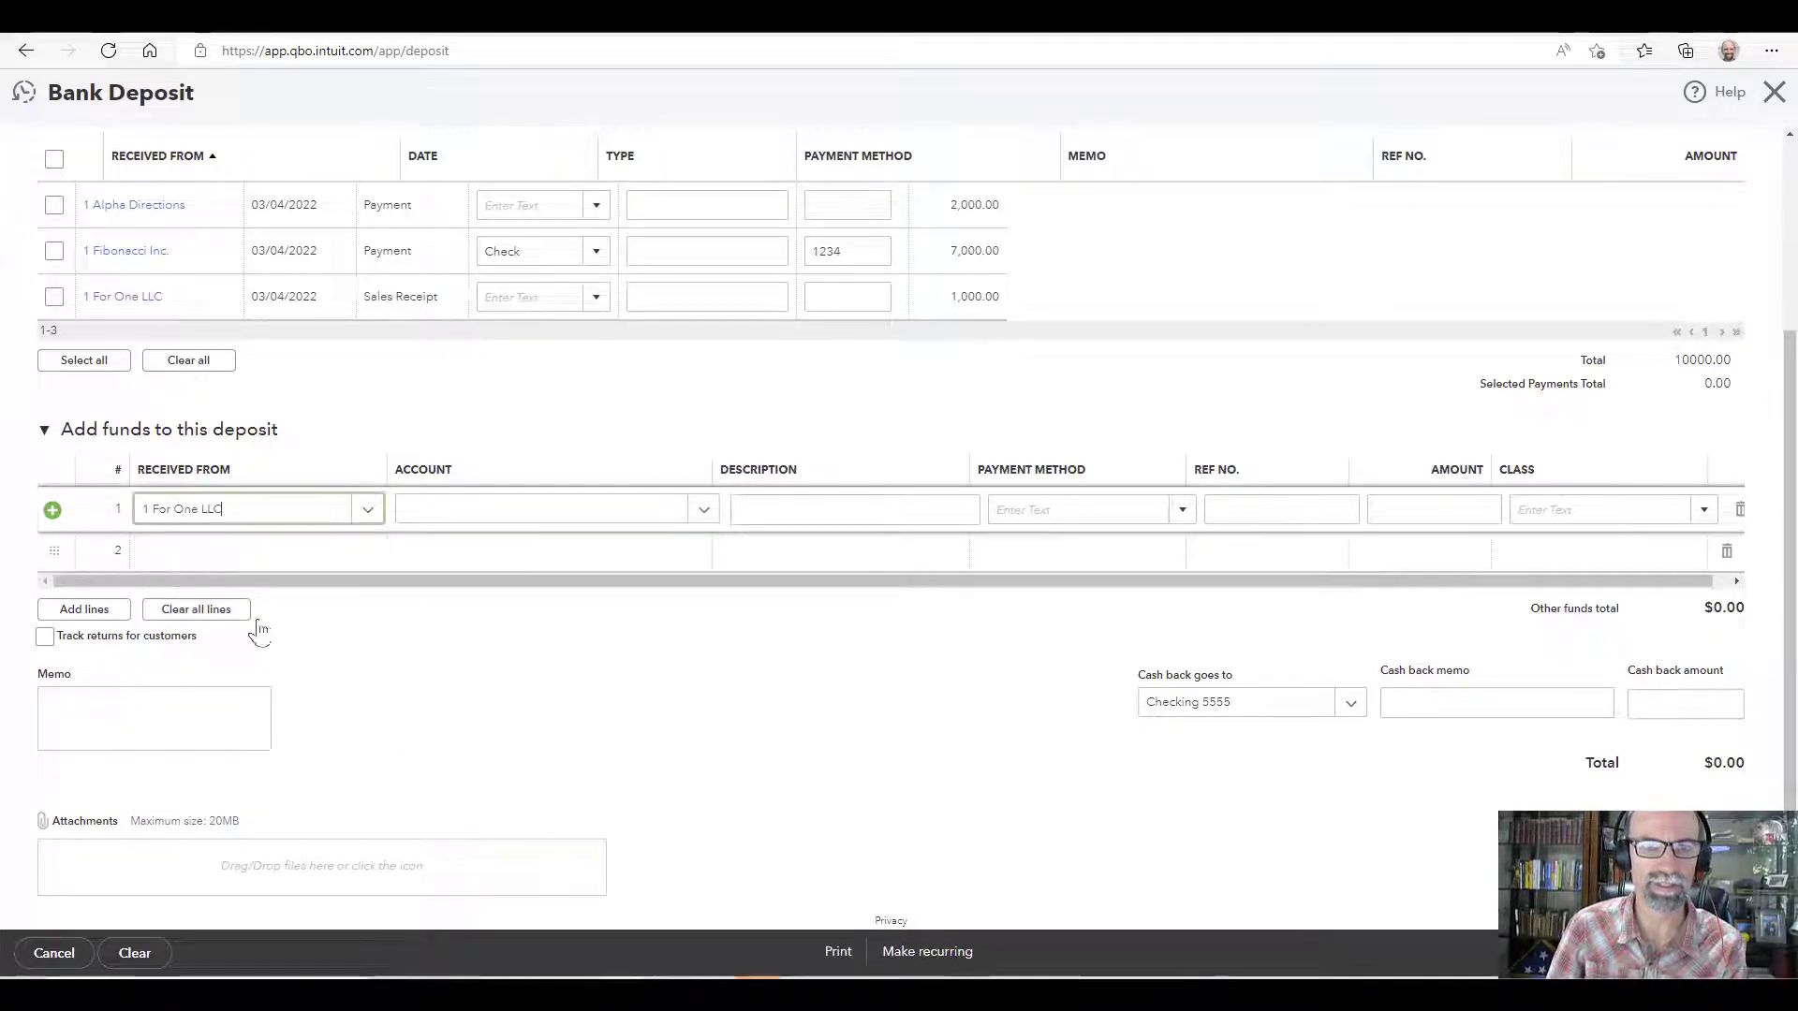
Step: Set the line's account to Sales and amount to 5000
click(611, 521)
text(sa)
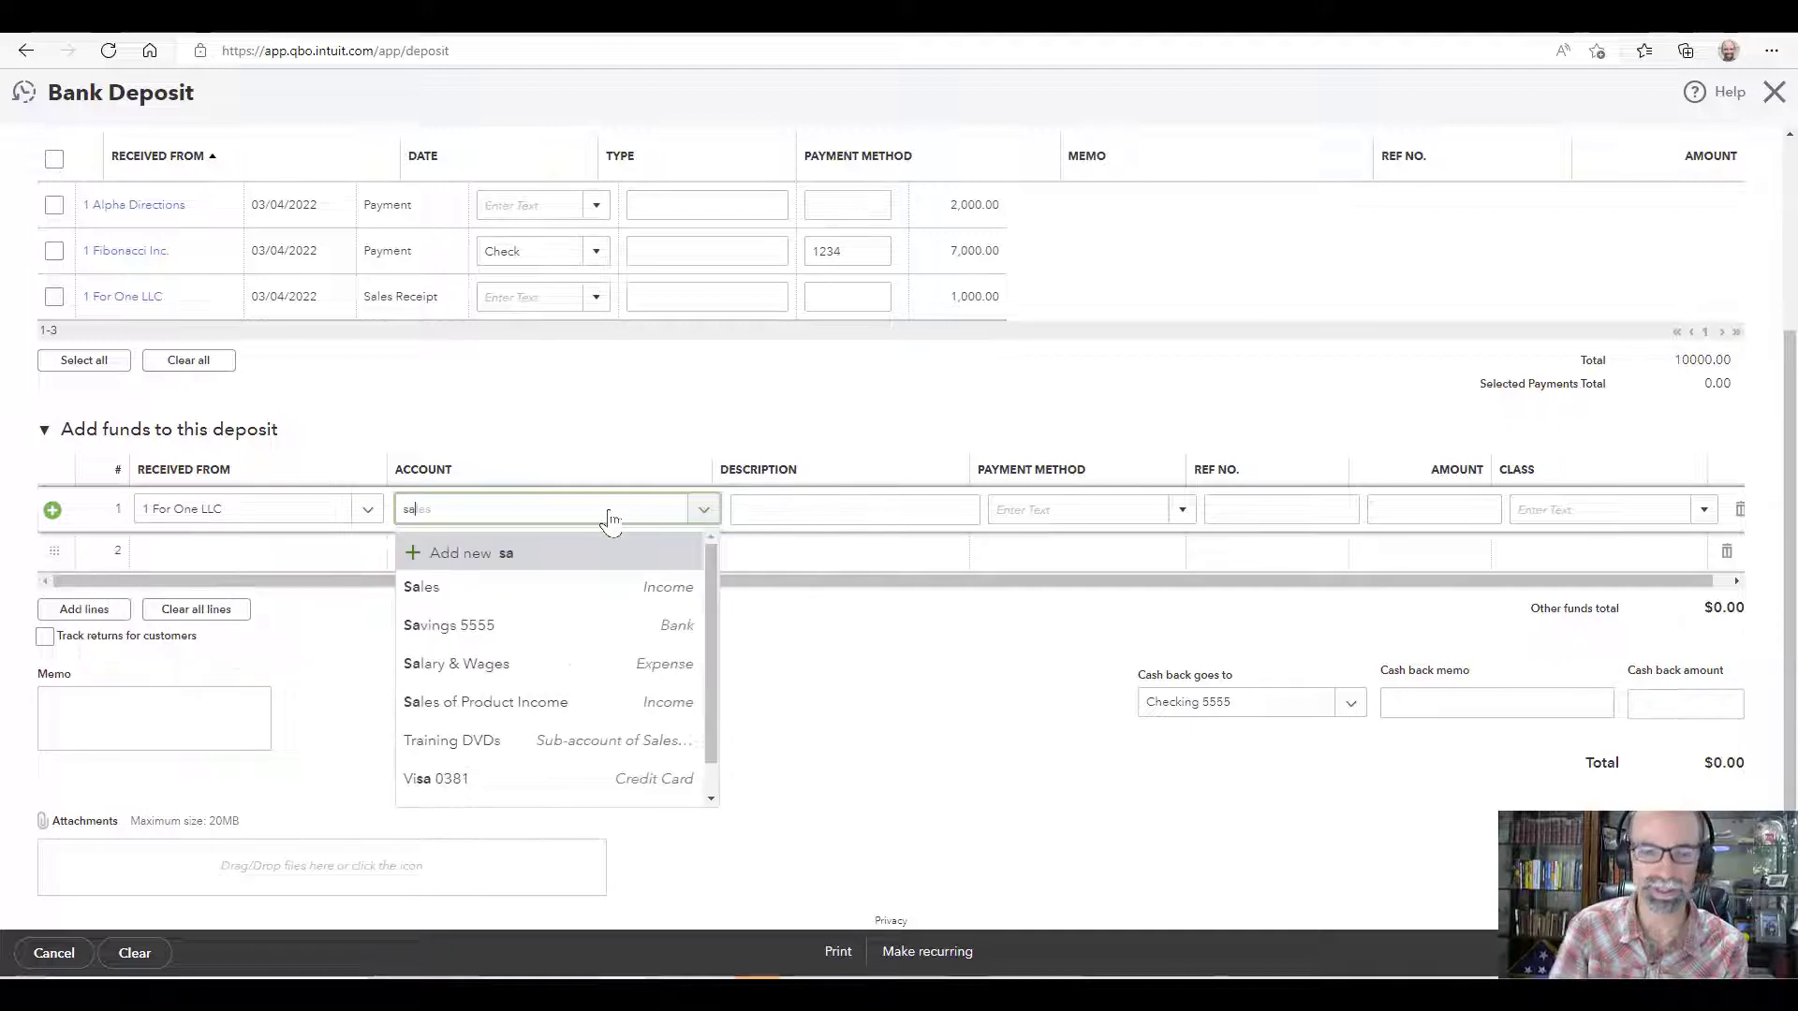
text(le)
click(609, 586)
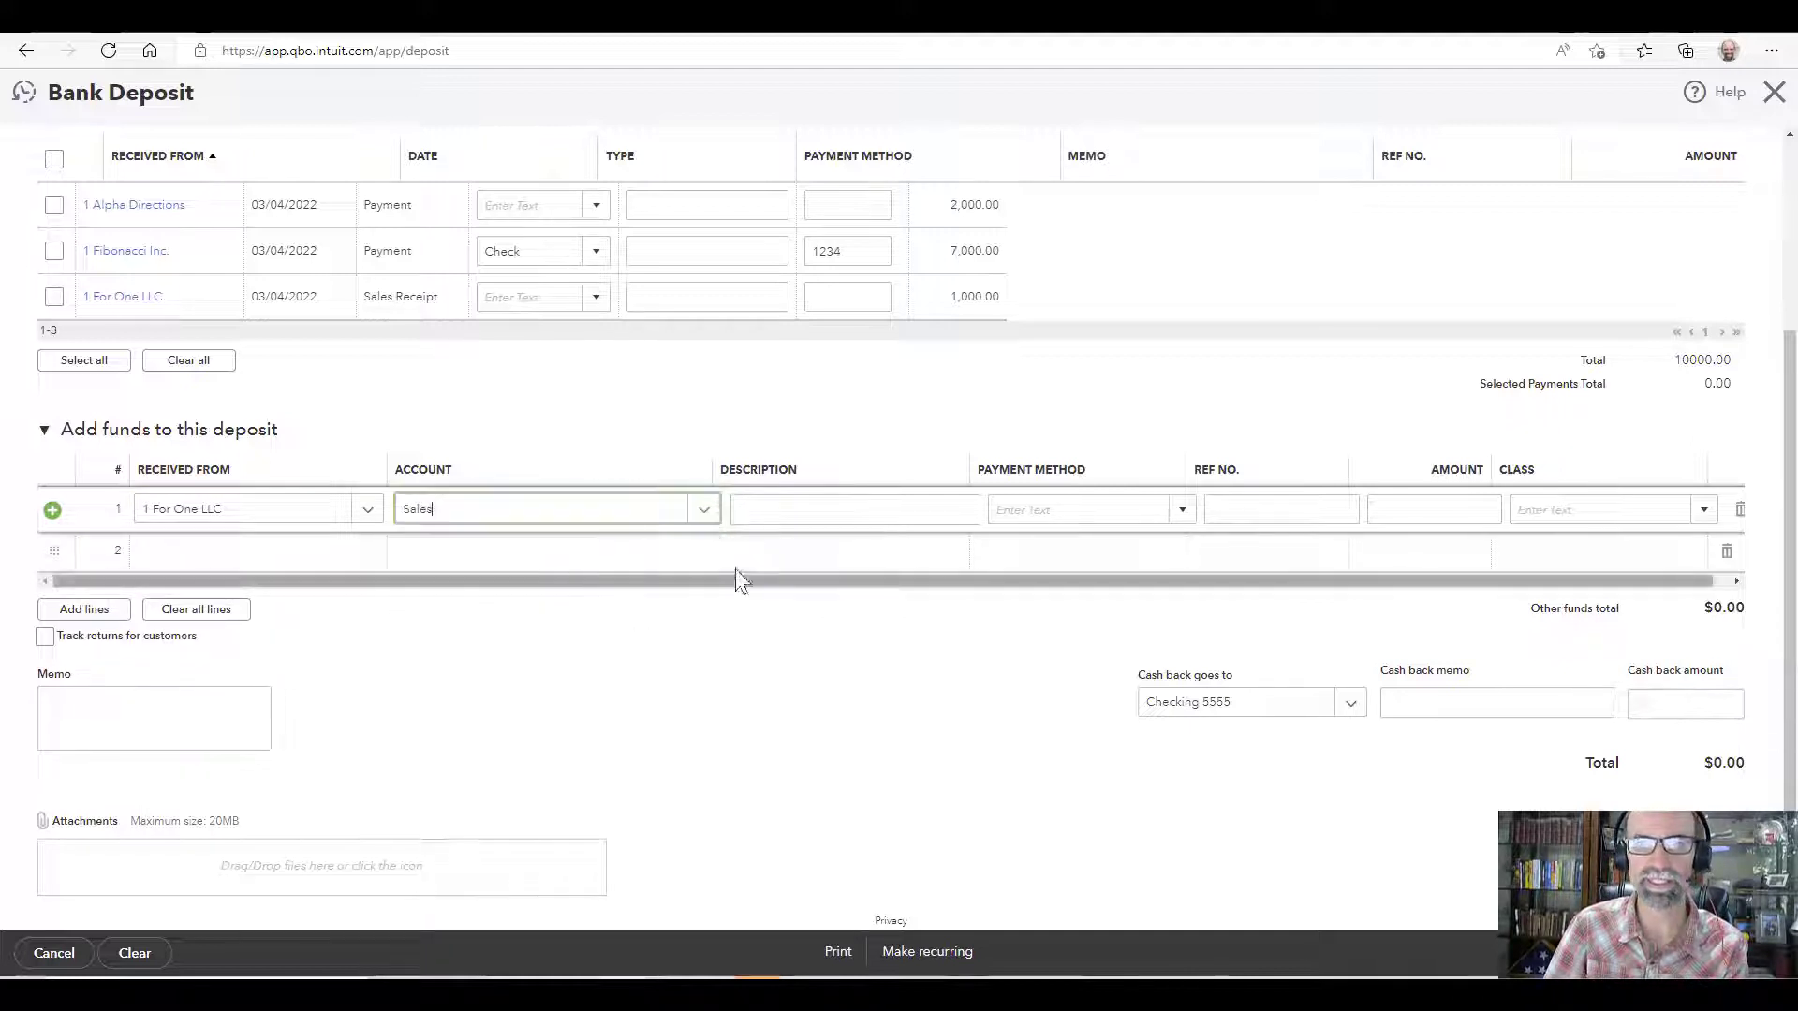
click(1412, 512)
text(5000)
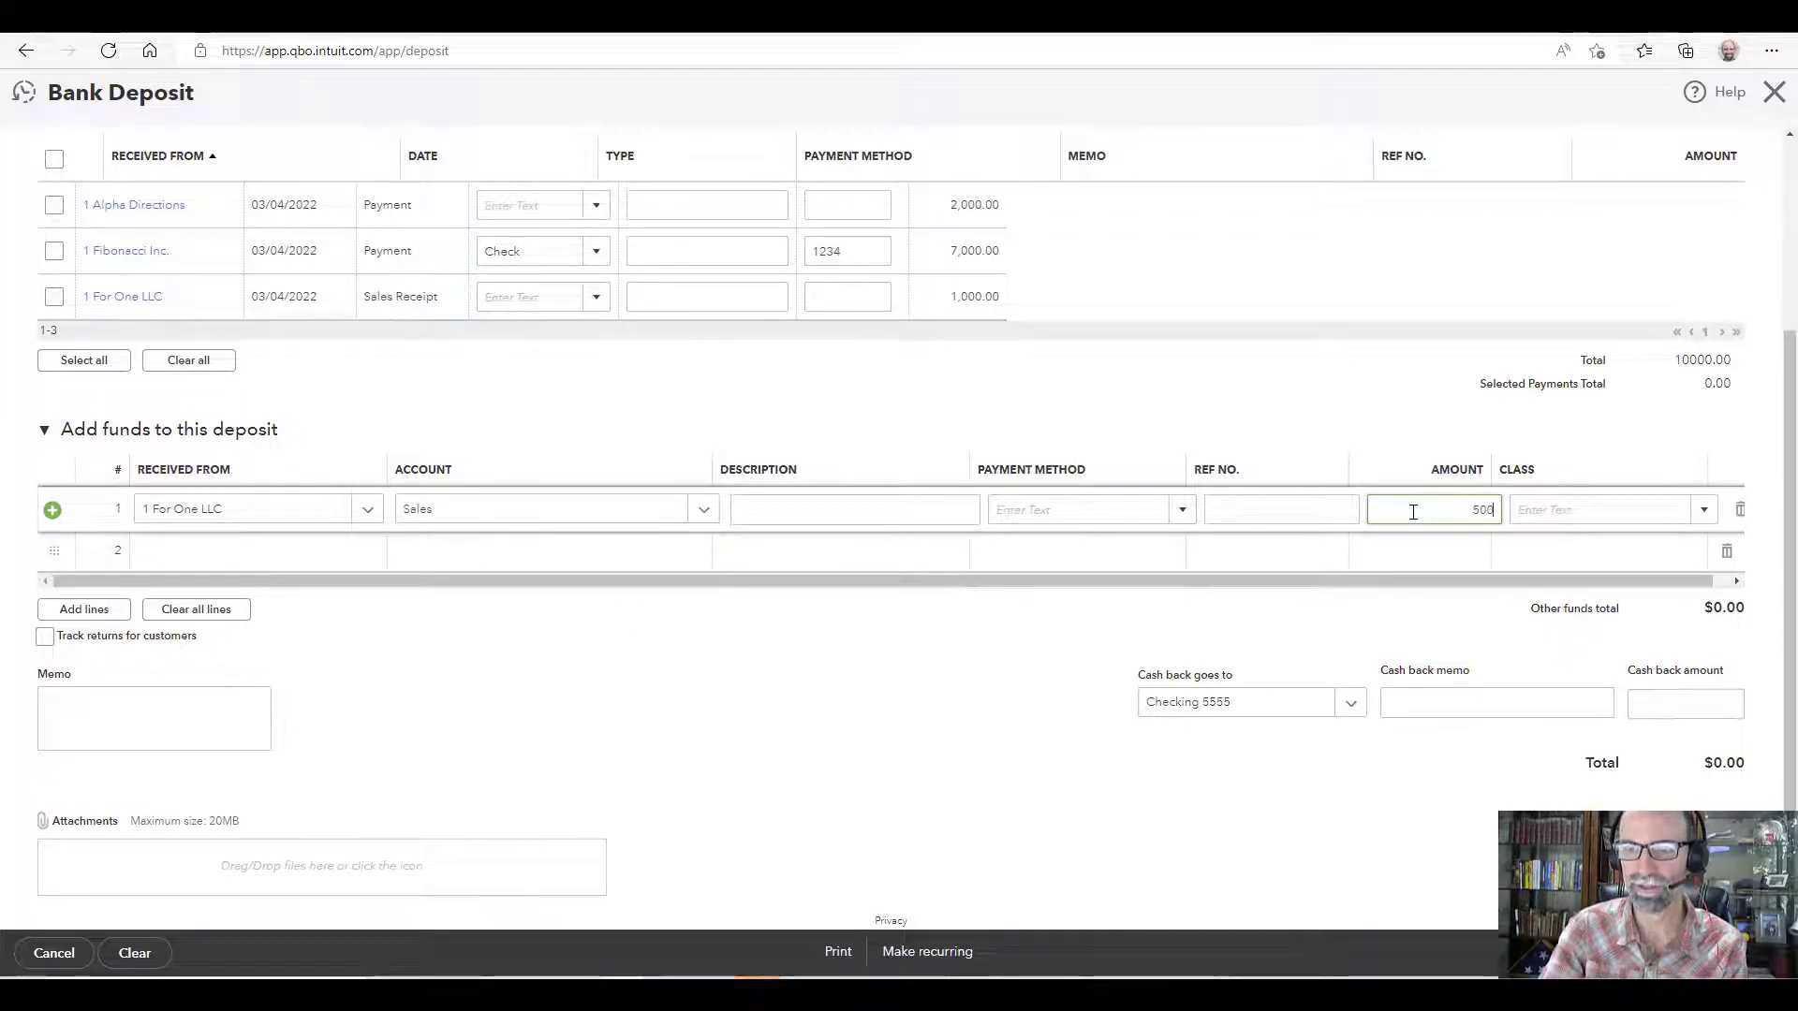
key(Tab)
click(863, 773)
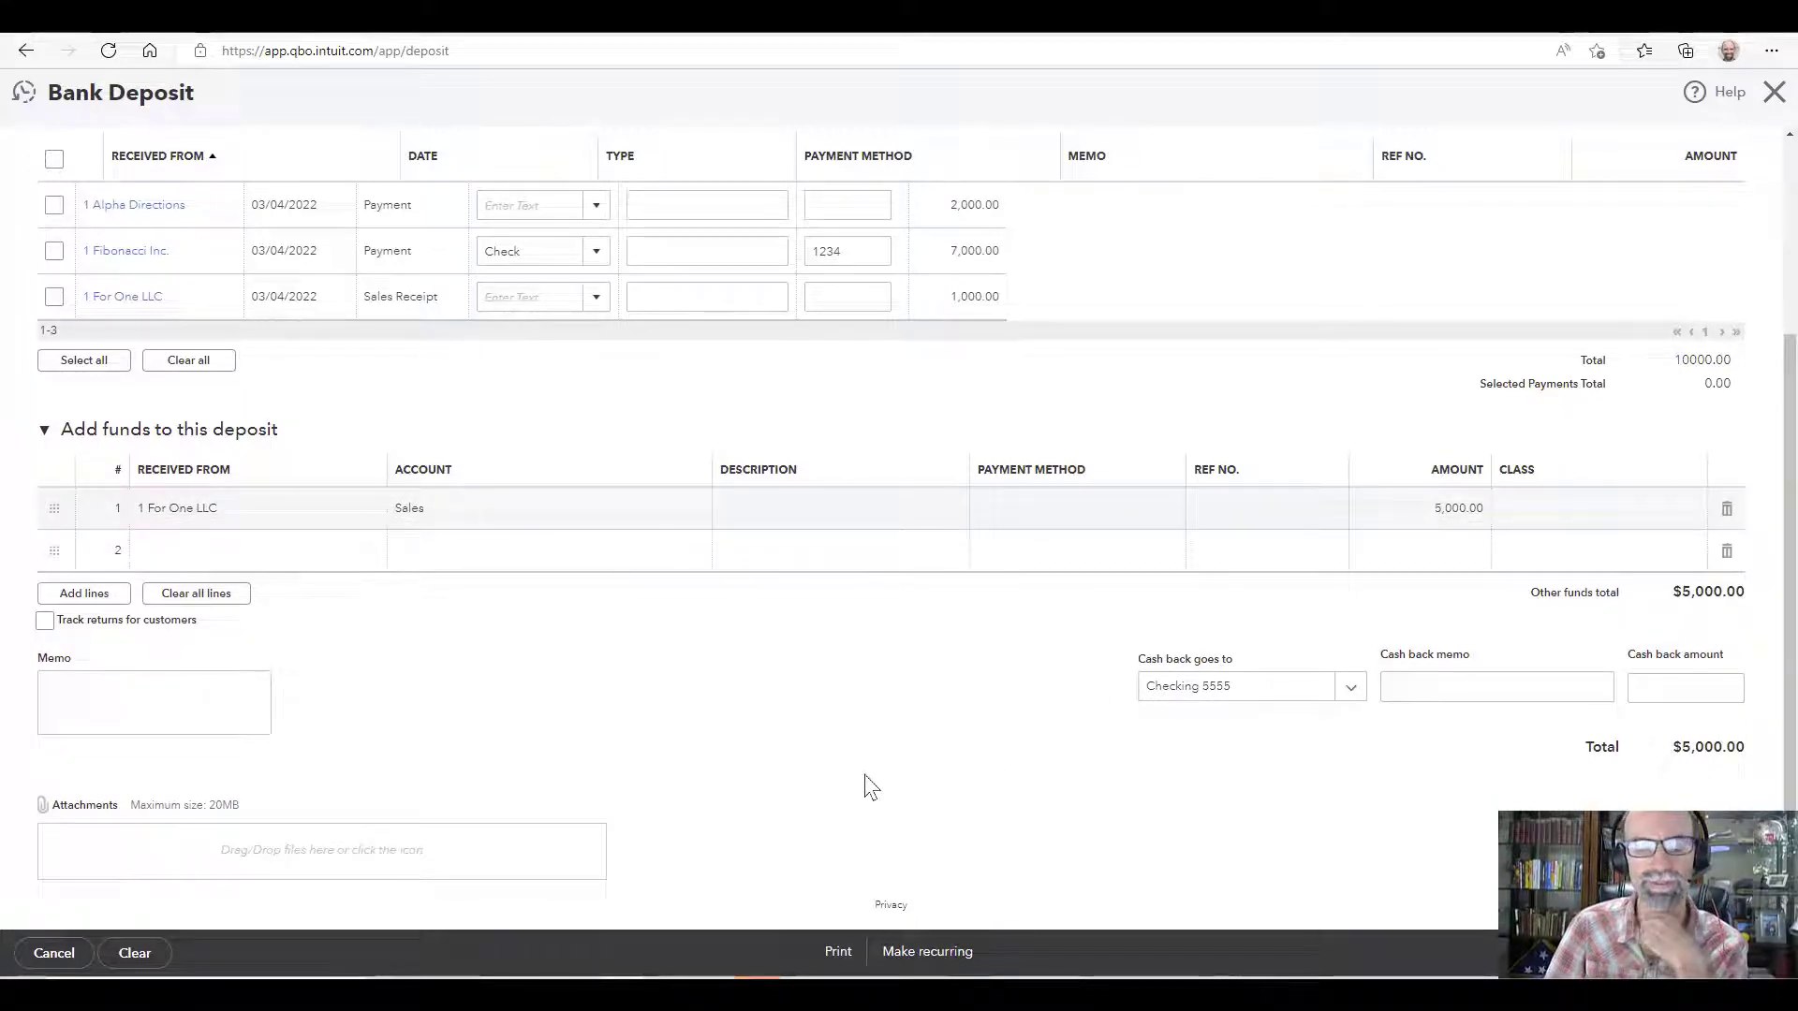
click(1215, 513)
Step: Finish the line with Ref No. 121, then delete it so the deposit totals $0.00
text(121)
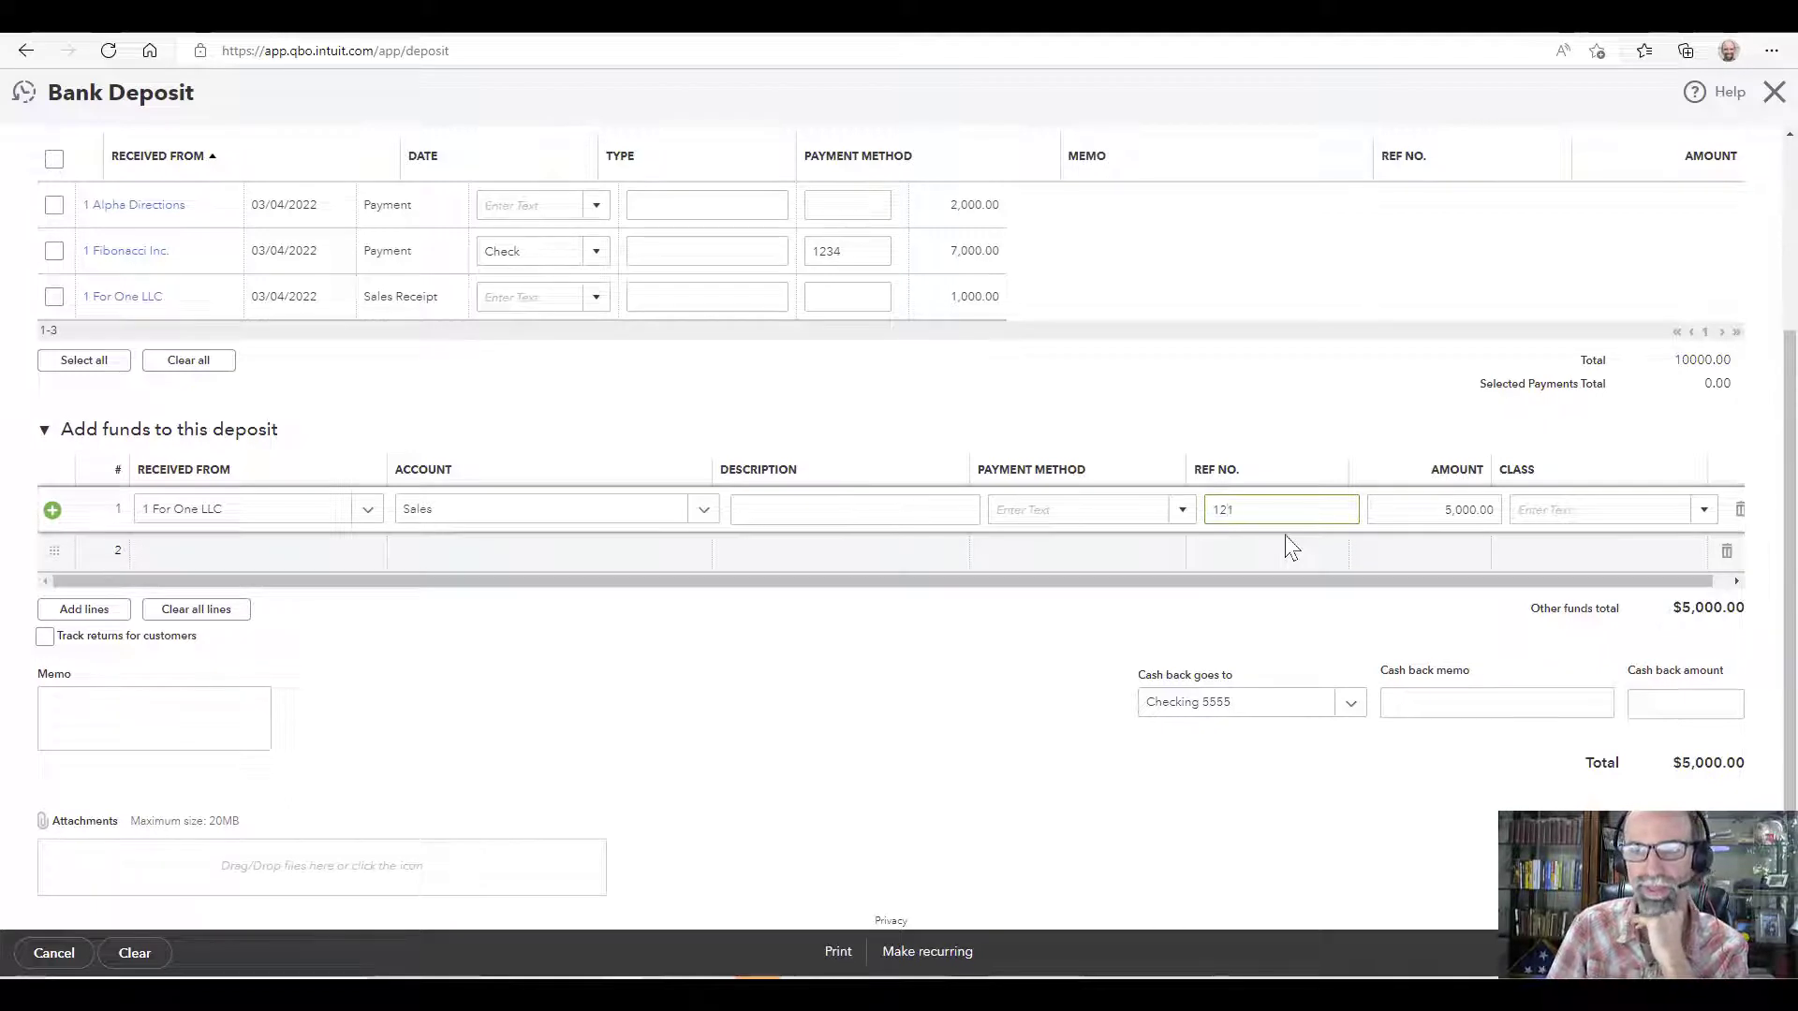
click(919, 712)
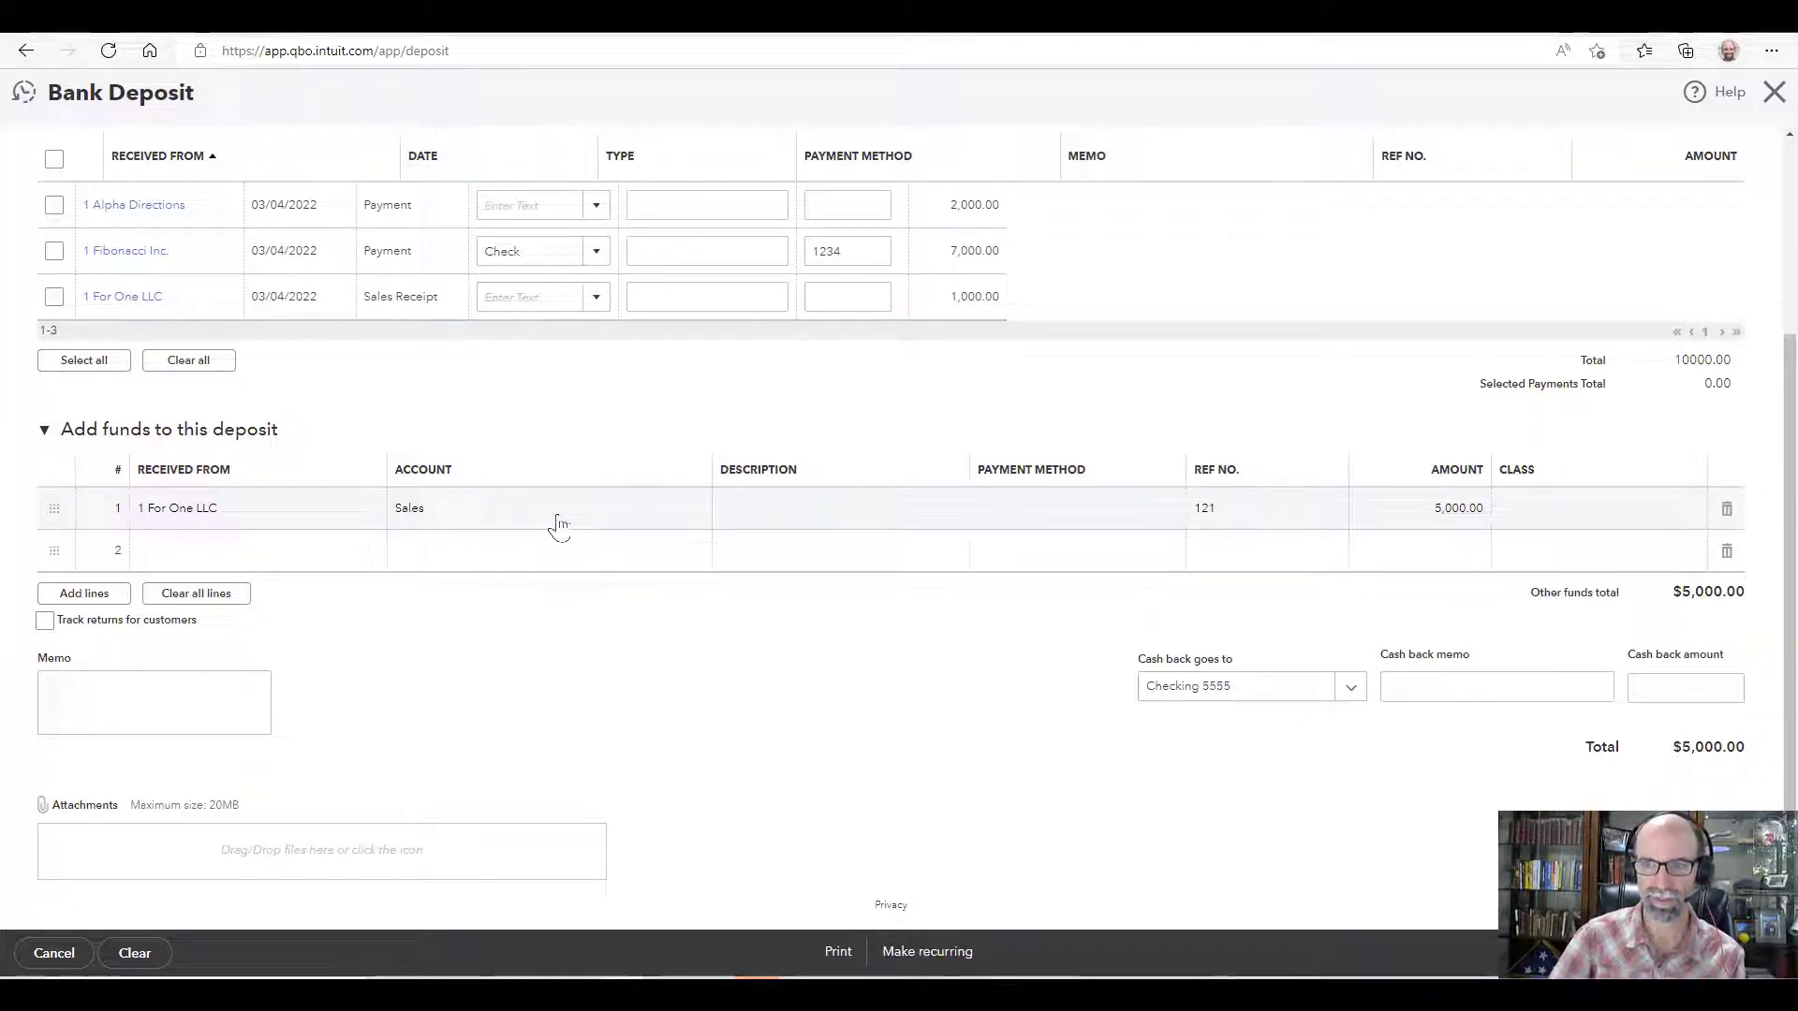
click(1726, 508)
scroll(868, 717, up, 3)
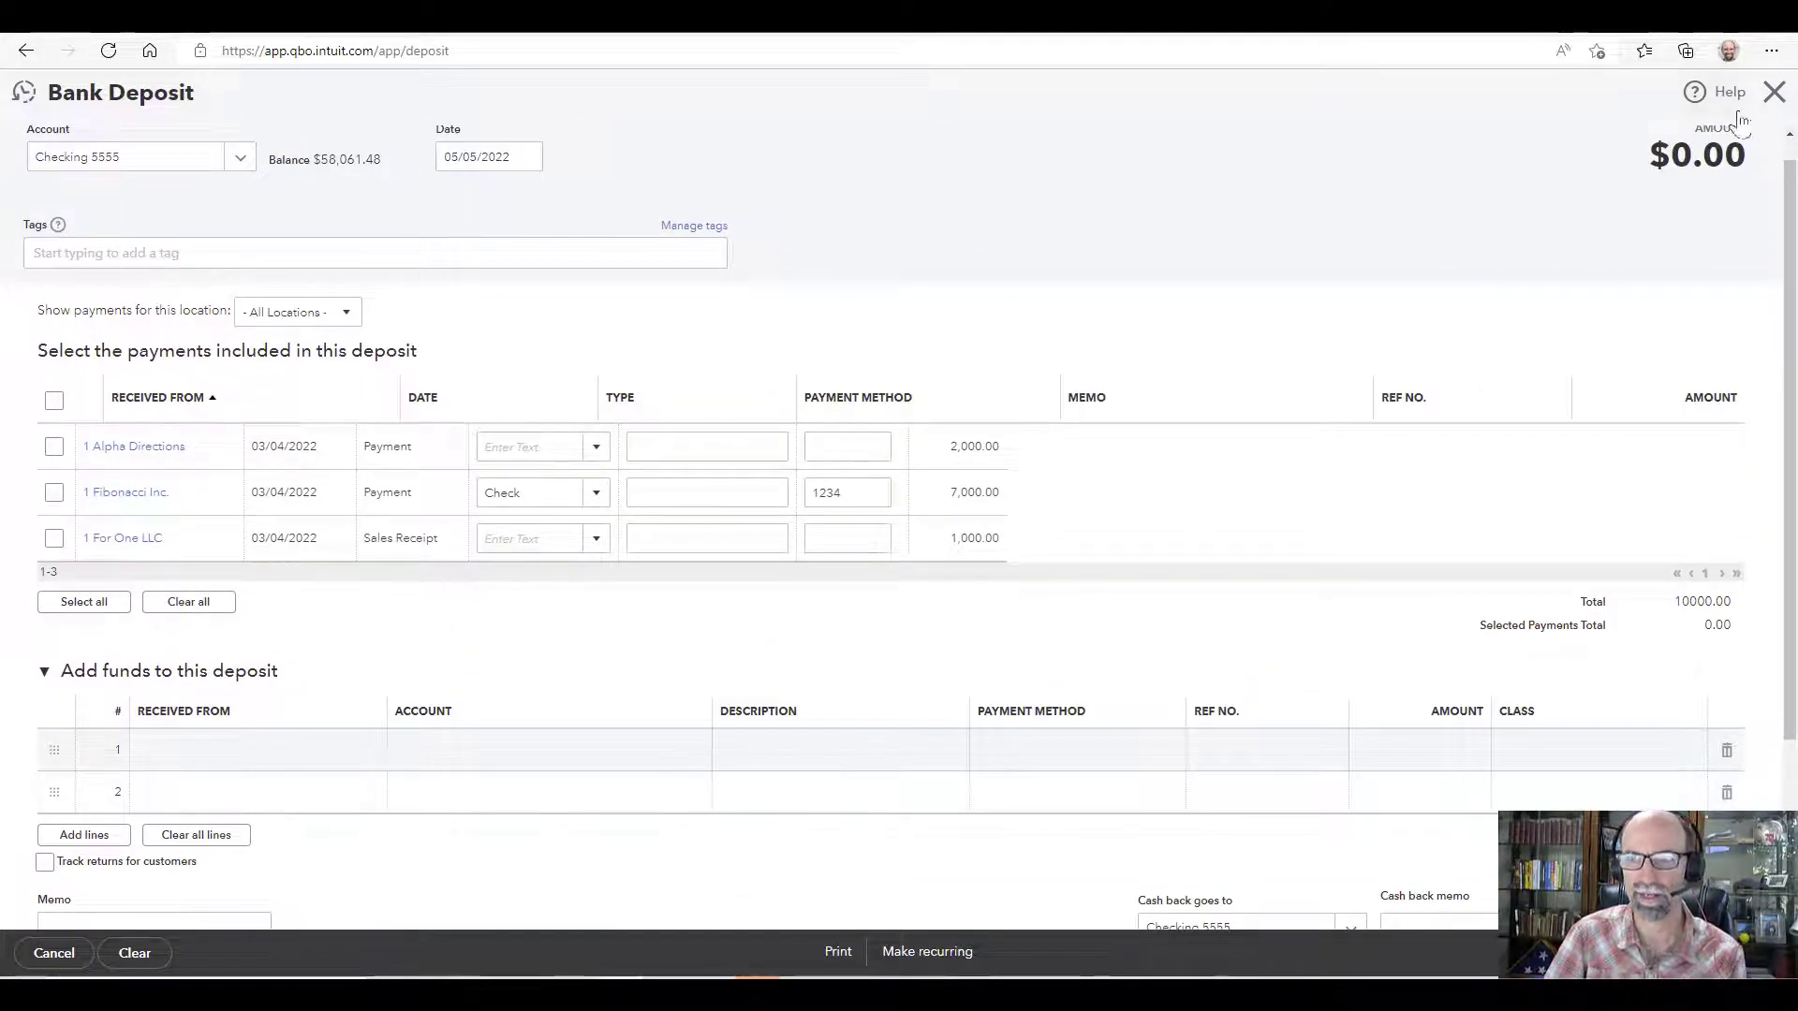
Step: Close the Bank Deposit form without saving, confirming the discard to return to the $182,610.00 report
click(1771, 94)
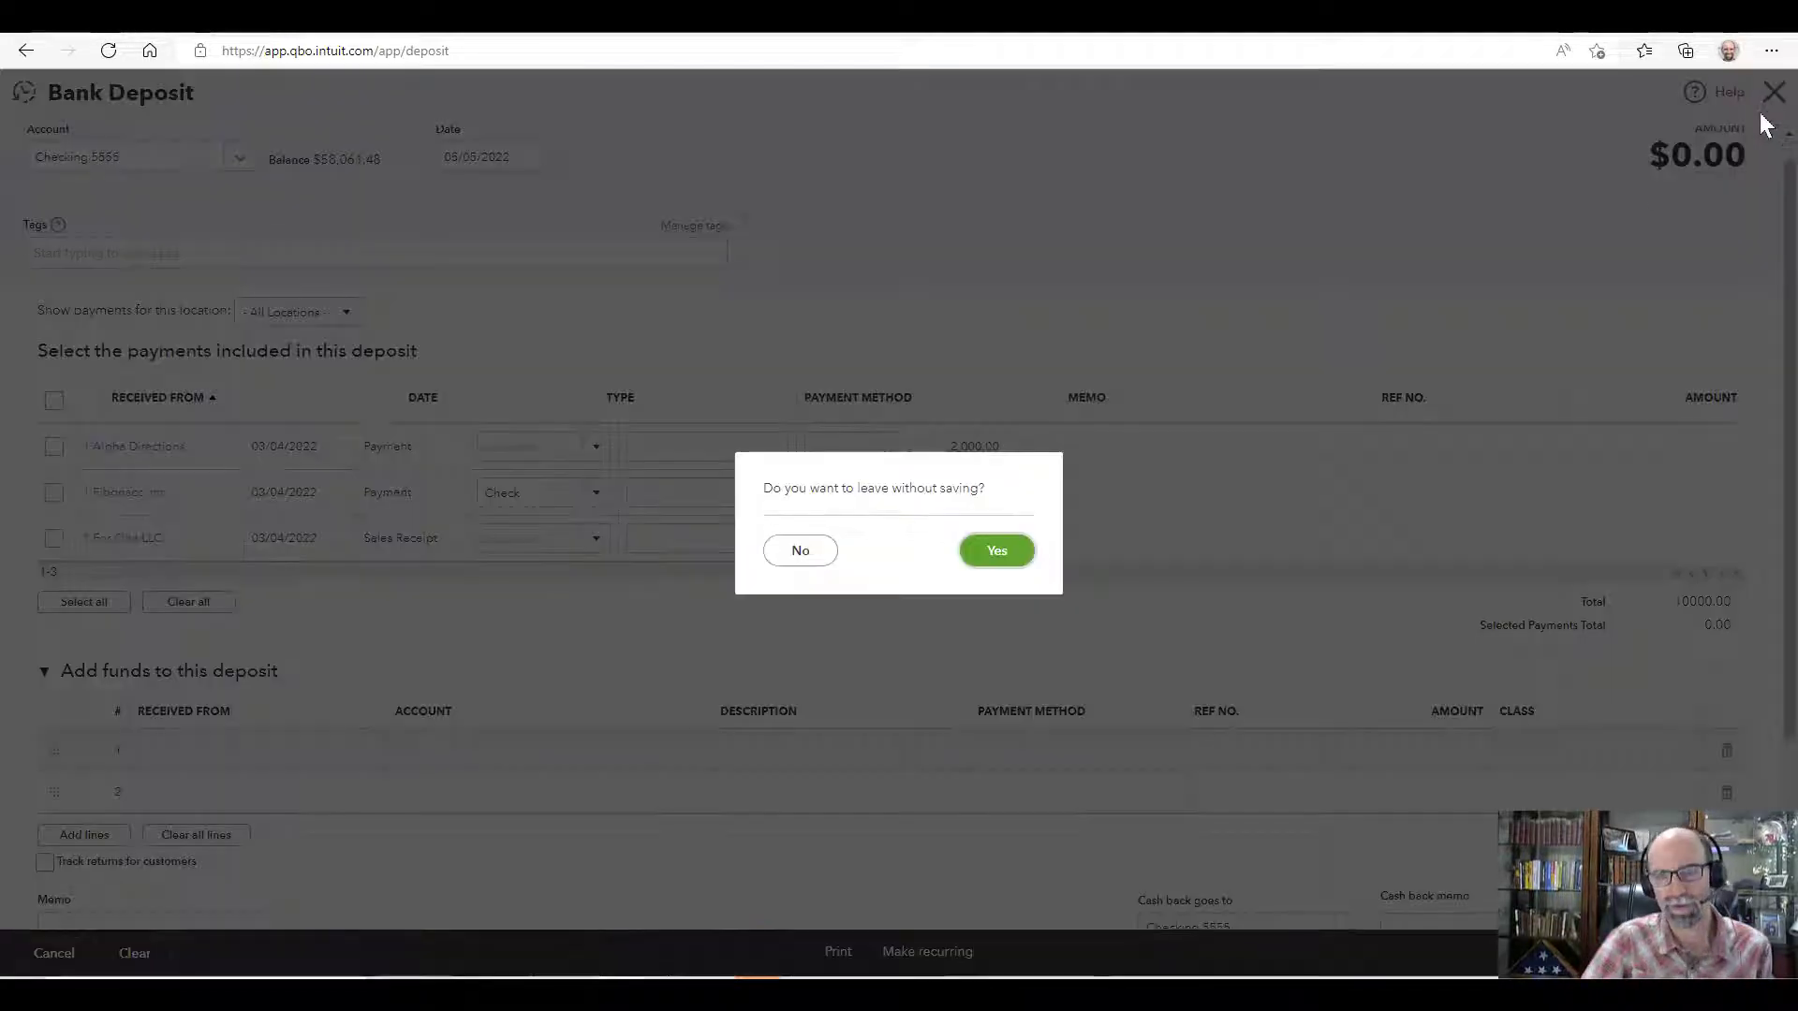
click(1034, 552)
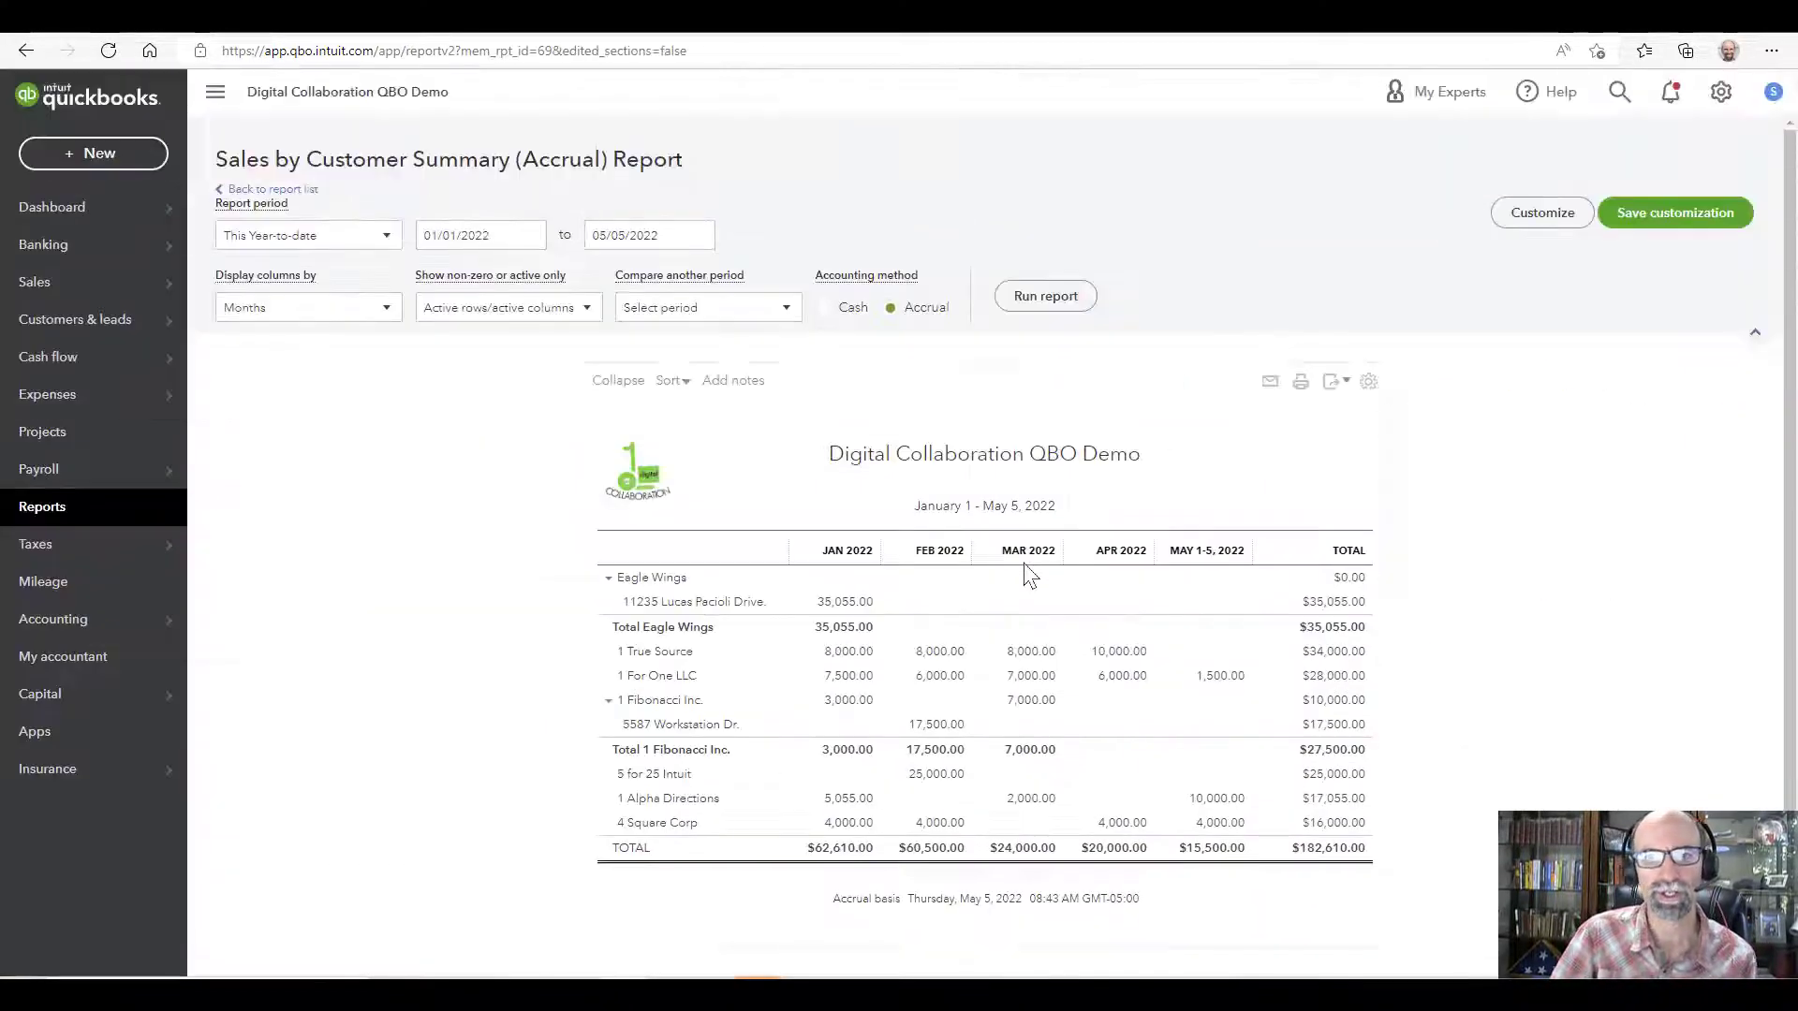